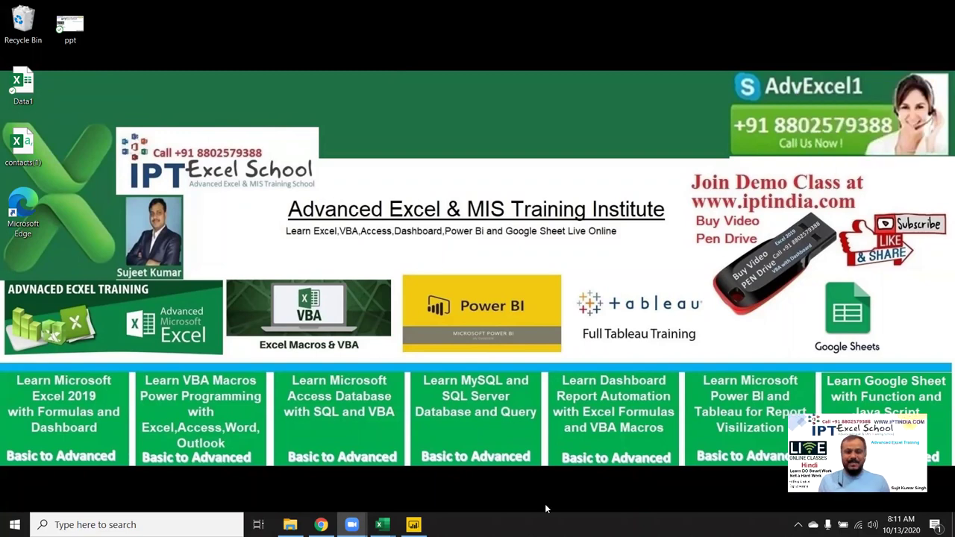
Step: Show the taskbar previews of the five open Excel windows, including Book1 and Book2
{"action": "mouse_move", "coordinate": [382, 522]}
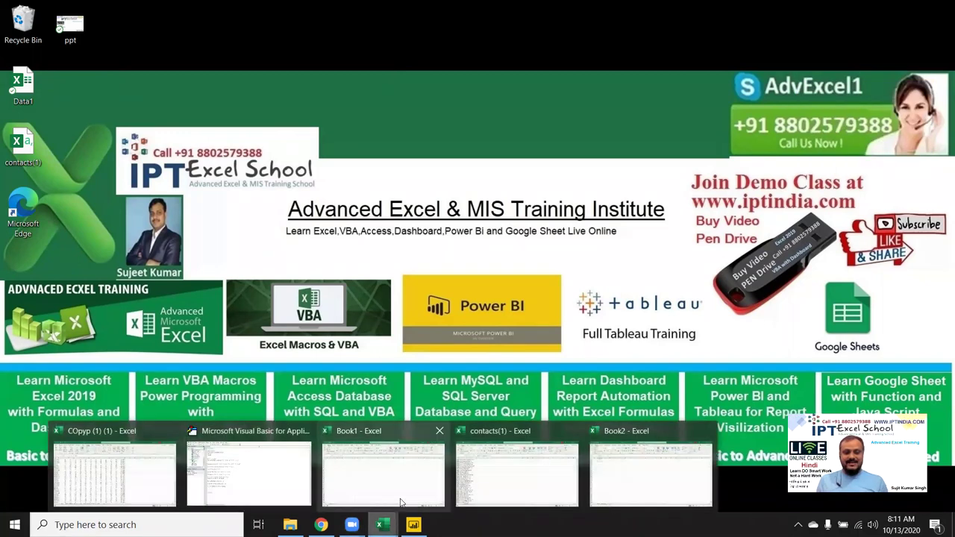
Step: Bring Book2 forward on its Data sheet and review the Name, City and Month entries
{"action": "left_click", "coordinate": [621, 493]}
{"action": "left_click", "coordinate": [66, 490]}
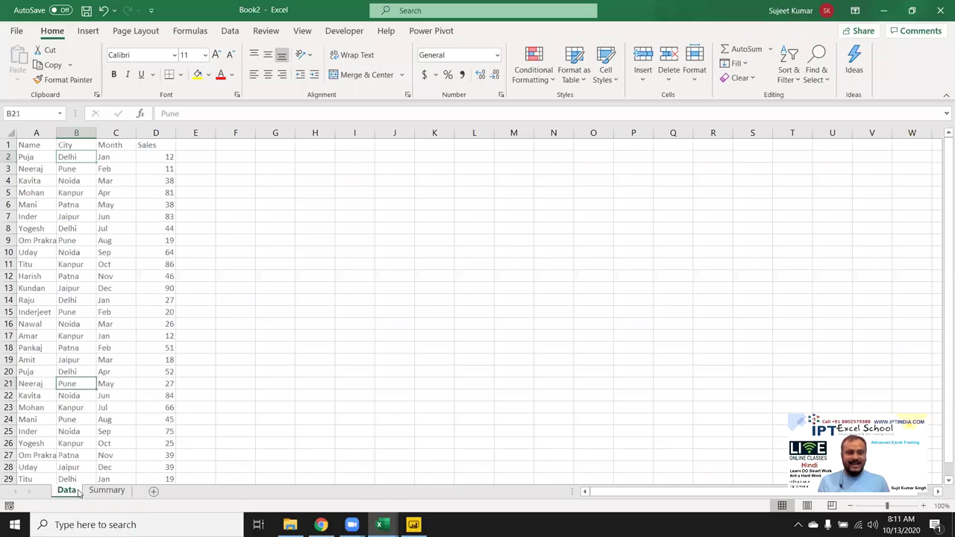
{"action": "left_click_drag", "start_coordinate": [30, 146], "coordinate": [34, 277]}
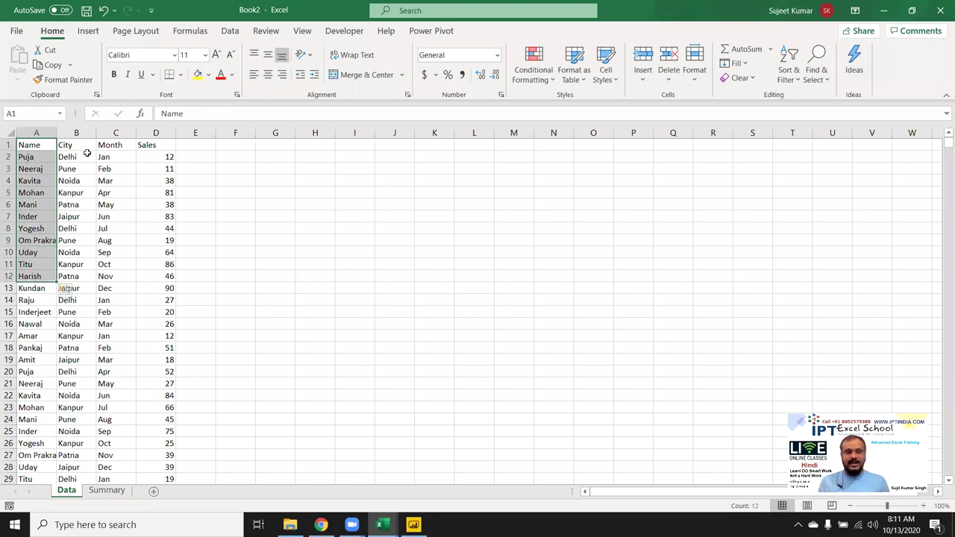
{"action": "left_click_drag", "start_coordinate": [74, 157], "coordinate": [79, 228]}
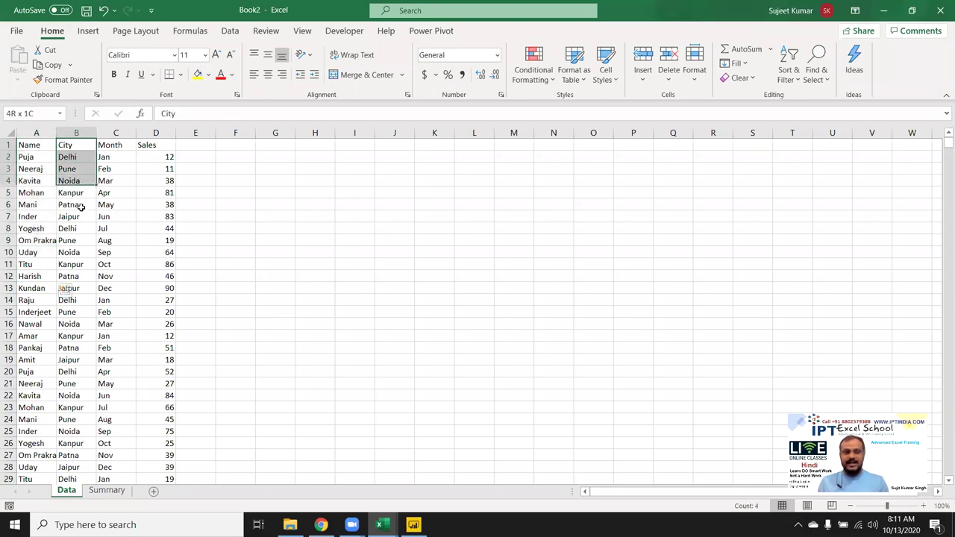
{"action": "mouse_move", "coordinate": [123, 156]}
{"action": "left_mouse_down"}
{"action": "mouse_move", "coordinate": [131, 197]}
{"action": "mouse_move", "coordinate": [167, 217]}
{"action": "left_mouse_up"}
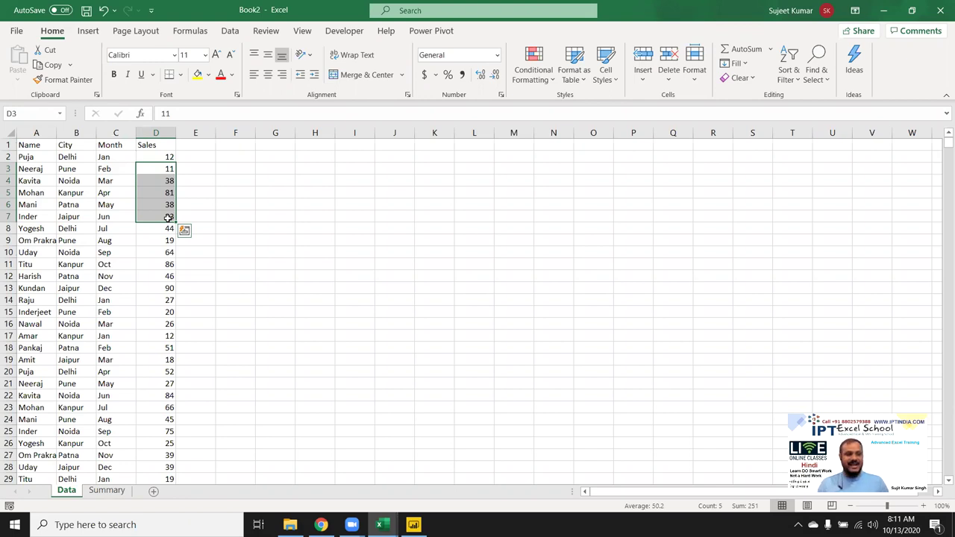
Step: Add a new worksheet named Support
{"action": "left_click", "coordinate": [154, 492]}
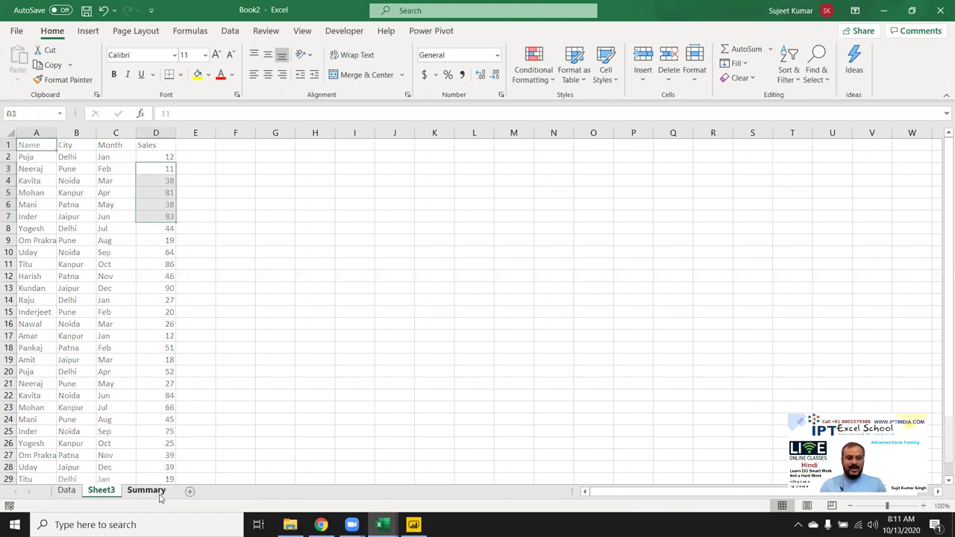
{"action": "left_click_drag", "start_coordinate": [101, 491], "coordinate": [99, 492]}
{"action": "type", "text": "Suppor"}
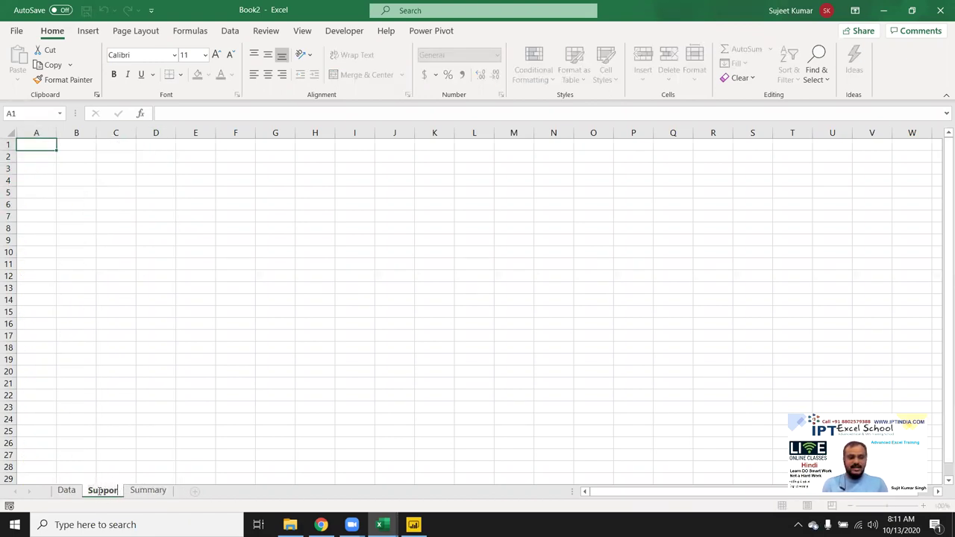
{"action": "type", "text": "t"}
{"action": "key", "text": "Return"}
Step: Copy the Data sheet's entire Name column into column A of Support
{"action": "left_click", "coordinate": [78, 494]}
{"action": "key", "text": "ctrl+Home"}
{"action": "key", "text": "ctrl+space"}
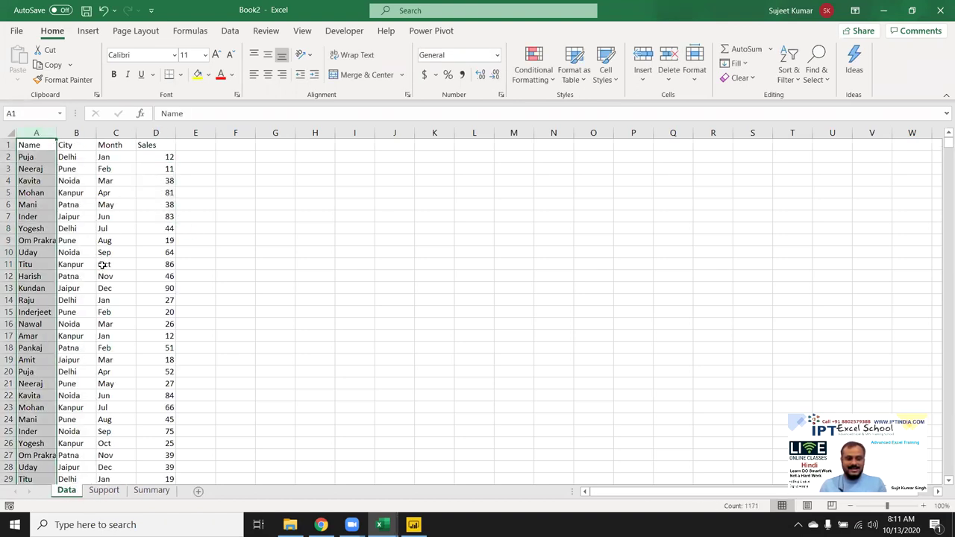
{"action": "key", "text": "ctrl+c"}
{"action": "left_click", "coordinate": [104, 490]}
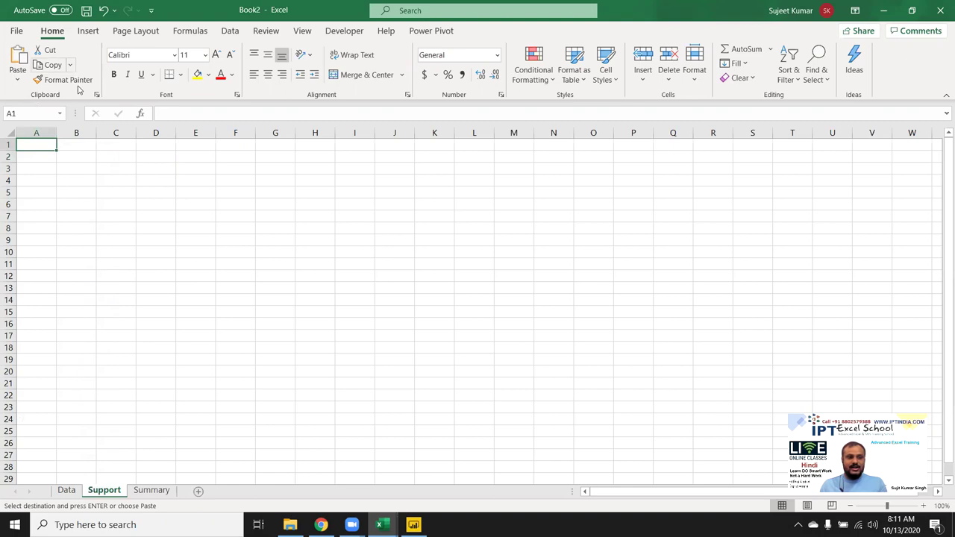
{"action": "key", "text": "ctrl+v"}
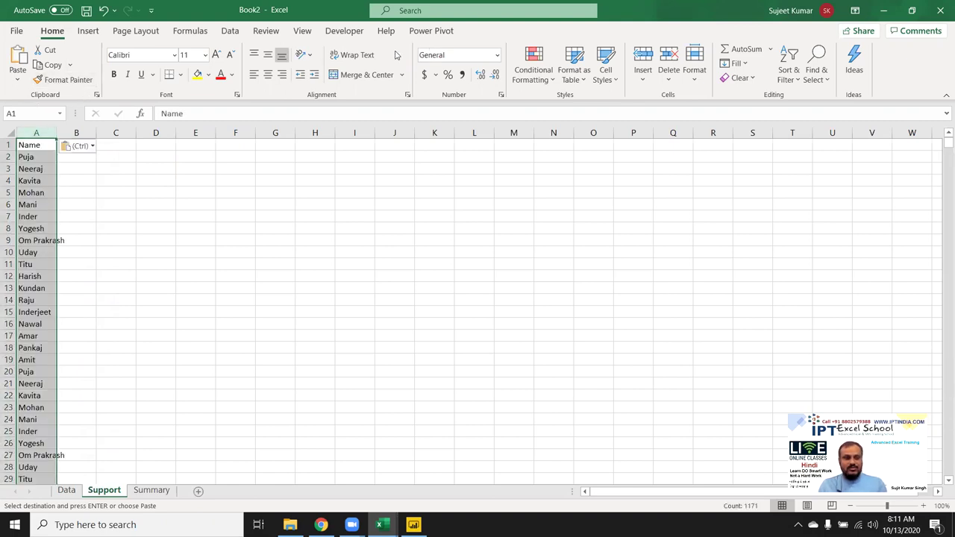
{"action": "left_click", "coordinate": [233, 32]}
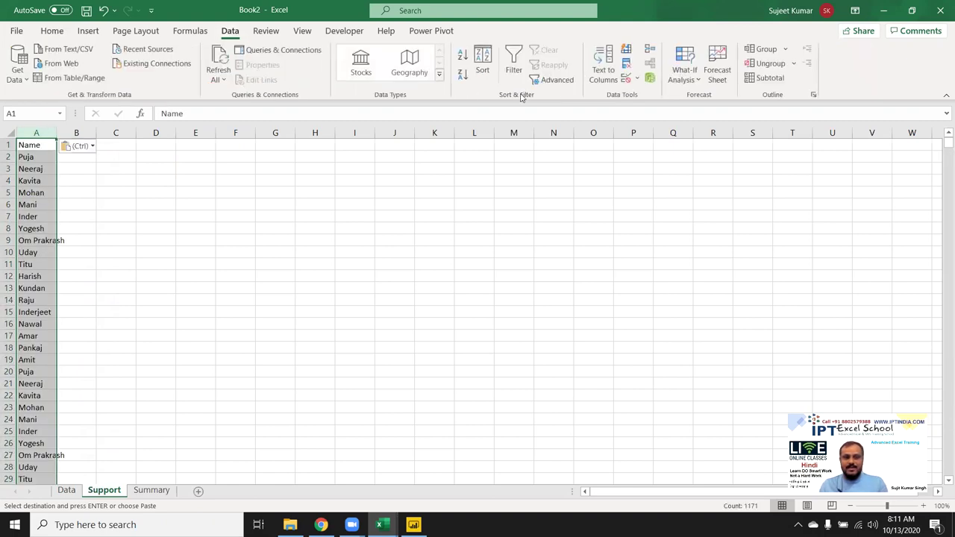
Step: Remove duplicate names from column A on the Support sheet
{"action": "left_click", "coordinate": [627, 67]}
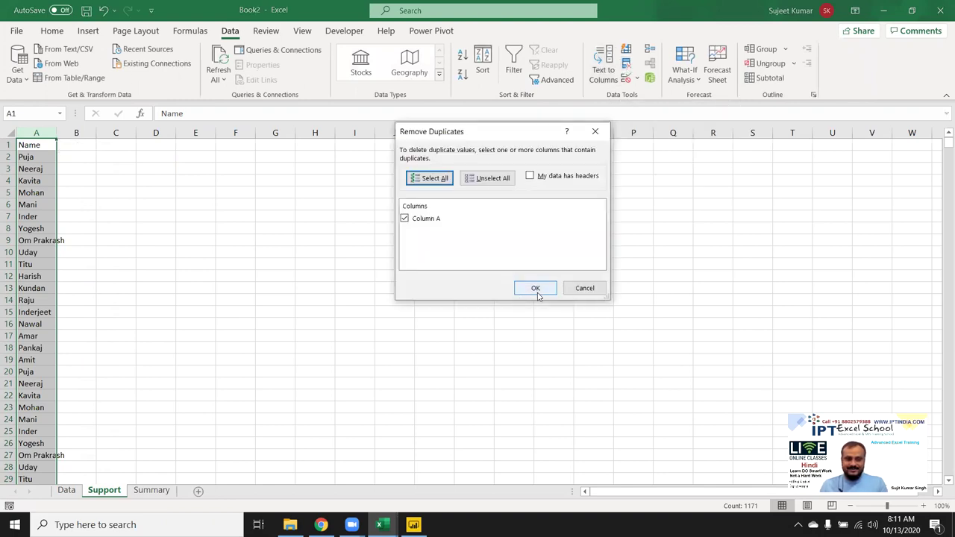
{"action": "left_click", "coordinate": [537, 287]}
{"action": "left_click", "coordinate": [481, 295]}
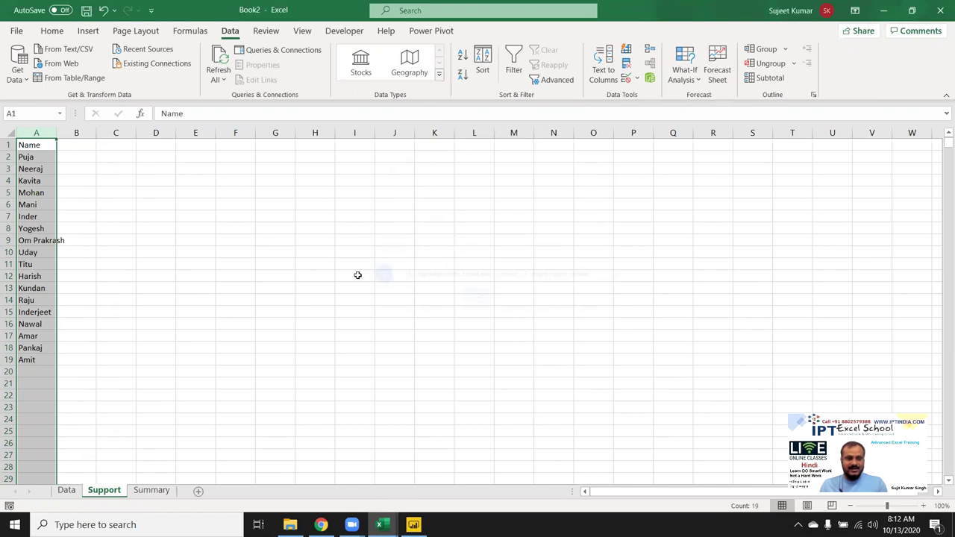
{"action": "left_click", "coordinate": [229, 249]}
Step: Copy the unique names A1:A19 to the Summary sheet starting at A8
{"action": "left_click_drag", "start_coordinate": [30, 144], "coordinate": [30, 359]}
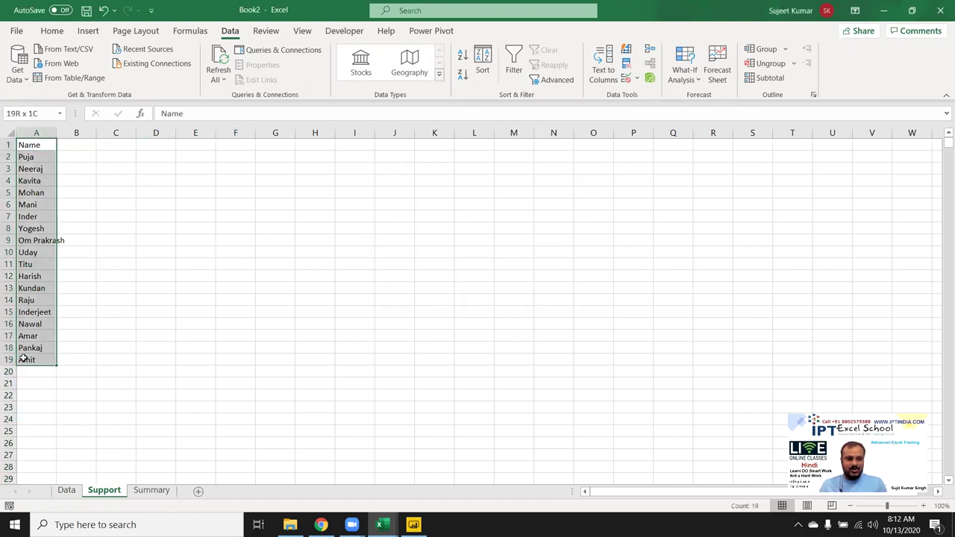
{"action": "key", "text": "ctrl+c"}
{"action": "left_click", "coordinate": [151, 491]}
{"action": "left_click", "coordinate": [29, 226]}
{"action": "key", "text": "ctrl+v"}
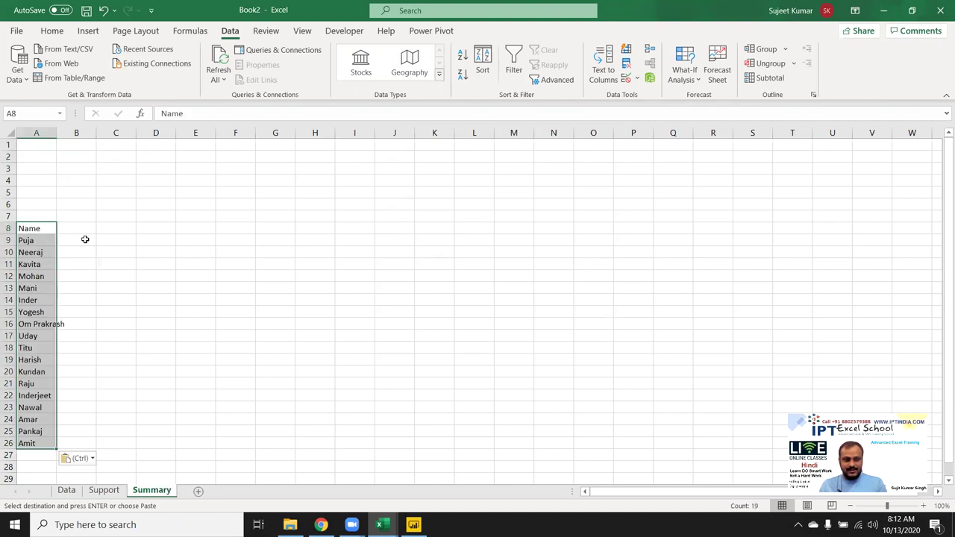
{"action": "left_click", "coordinate": [85, 239]}
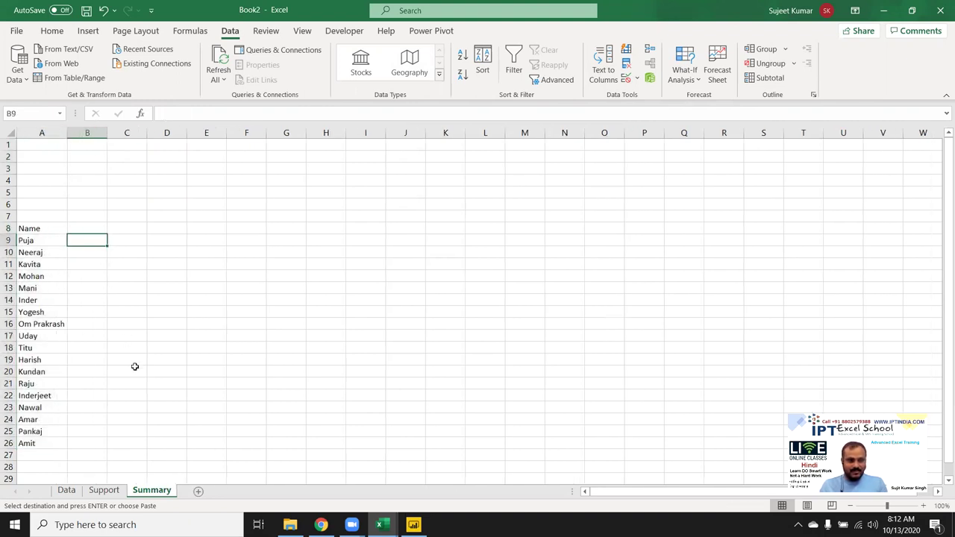
Step: Copy the Data sheet's City column into column F of Support starting at F1
{"action": "left_click", "coordinate": [105, 491]}
{"action": "left_click", "coordinate": [66, 490]}
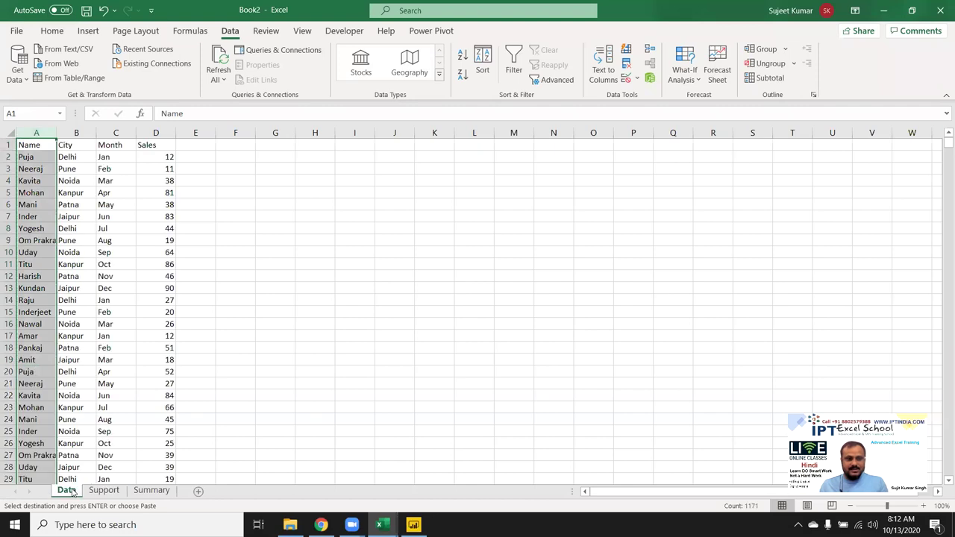
{"action": "left_click", "coordinate": [116, 134]}
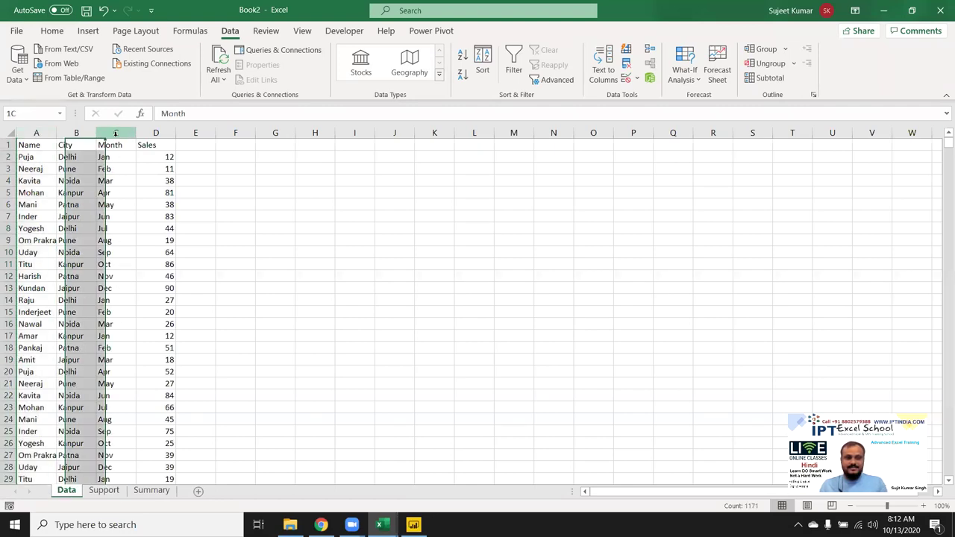
{"action": "left_click", "coordinate": [76, 133]}
{"action": "key", "text": "ctrl+c"}
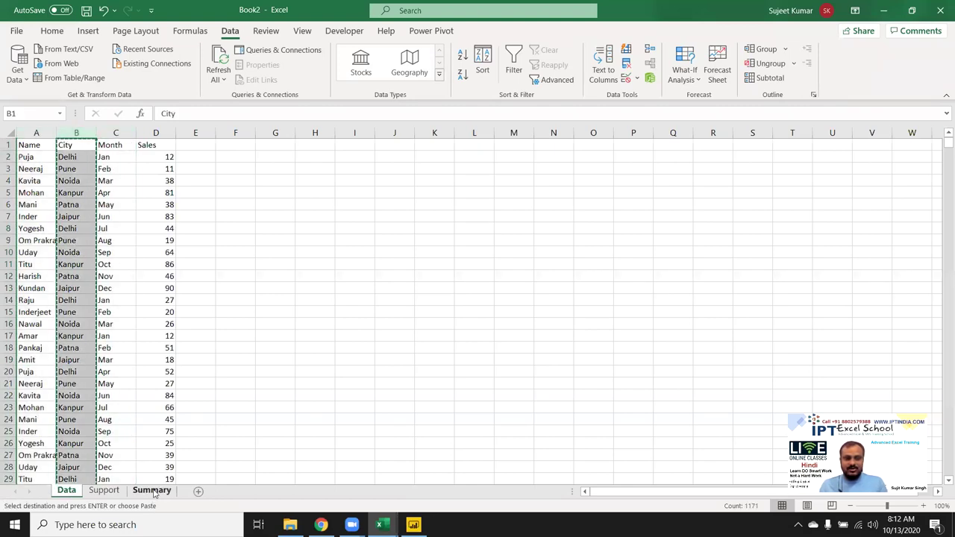
{"action": "left_click", "coordinate": [151, 490]}
{"action": "left_click", "coordinate": [105, 490]}
{"action": "left_click", "coordinate": [246, 144]}
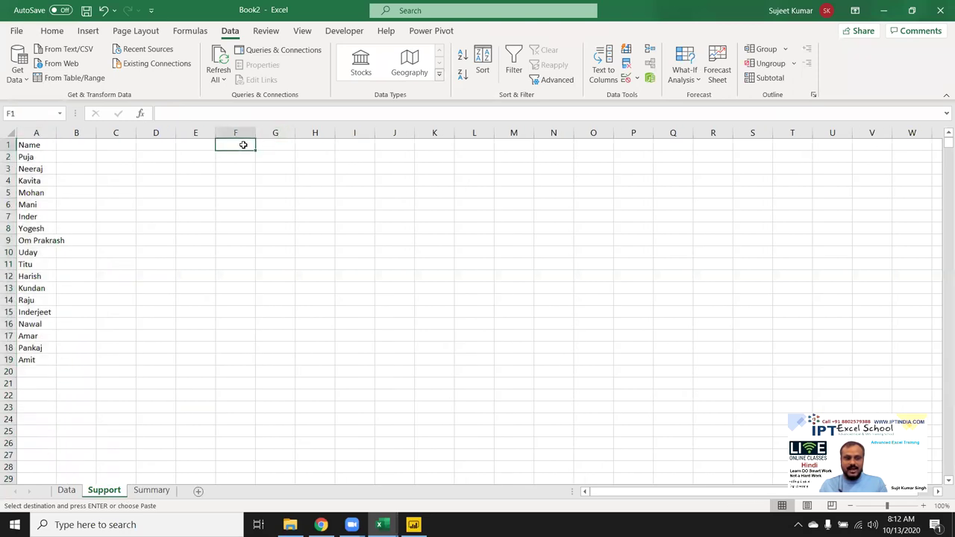
{"action": "key", "text": "ctrl+v"}
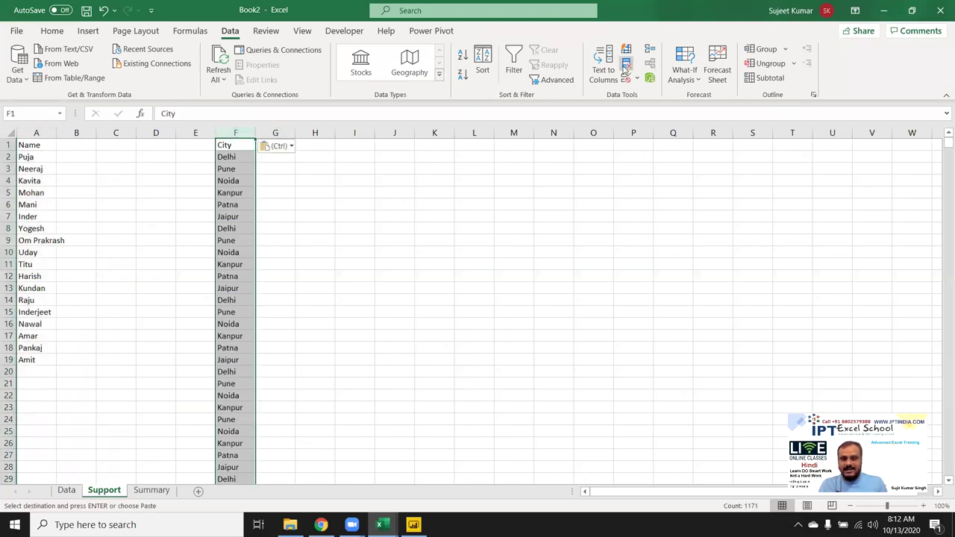
Step: Remove duplicate cities in column F, leaving six unique cities
{"action": "left_click", "coordinate": [625, 67]}
{"action": "left_click", "coordinate": [536, 288]}
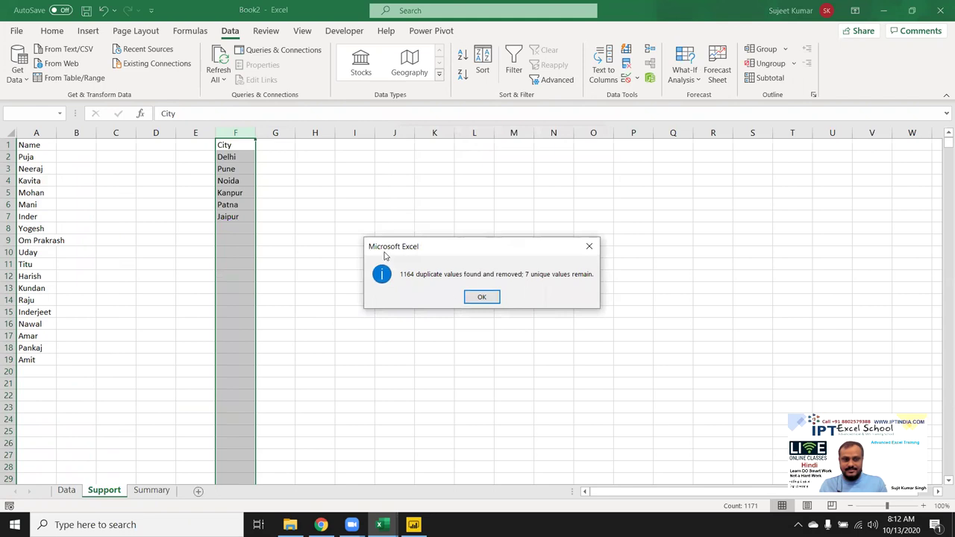
{"action": "left_click", "coordinate": [482, 298]}
{"action": "left_click", "coordinate": [151, 490]}
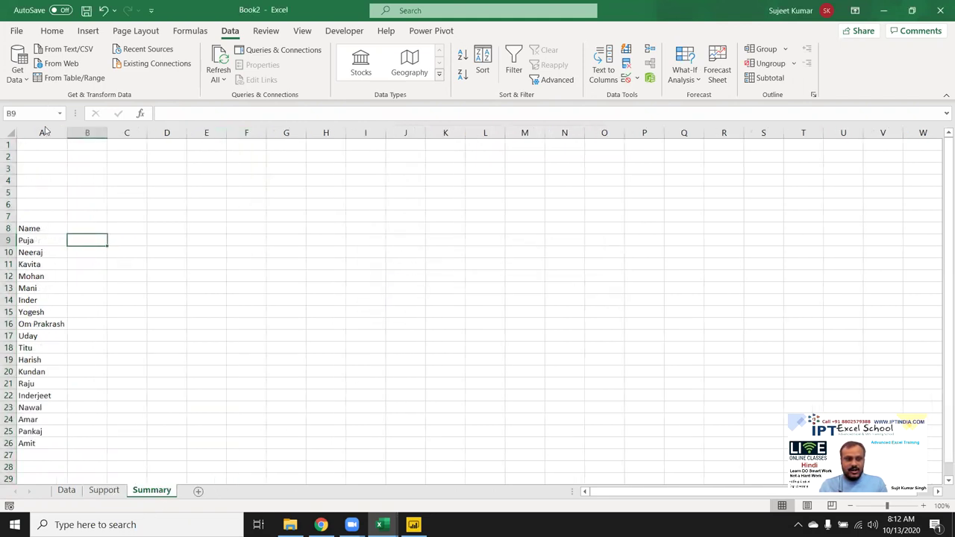
Step: Enter the label 'Select City' in A5 of Summary
{"action": "left_click", "coordinate": [45, 190]}
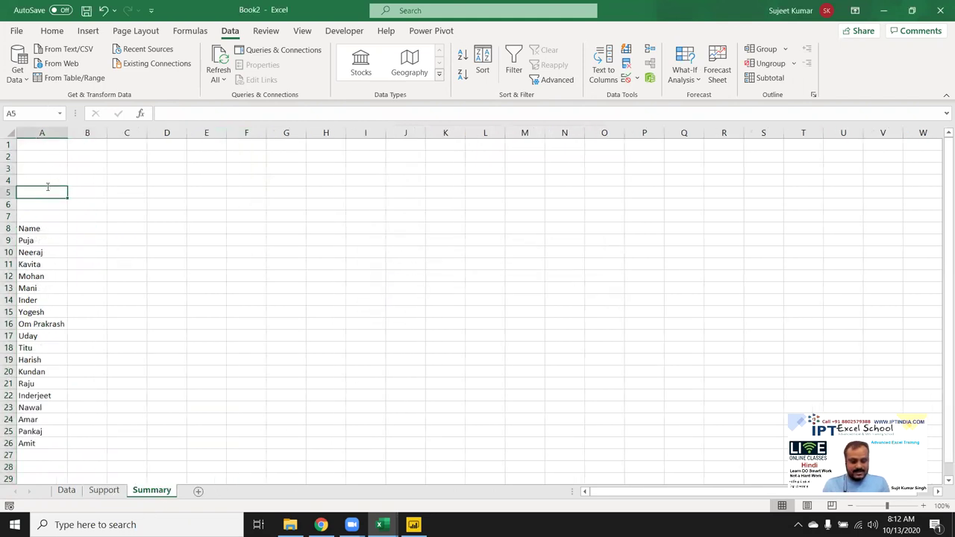
{"action": "type", "text": "Select City"}
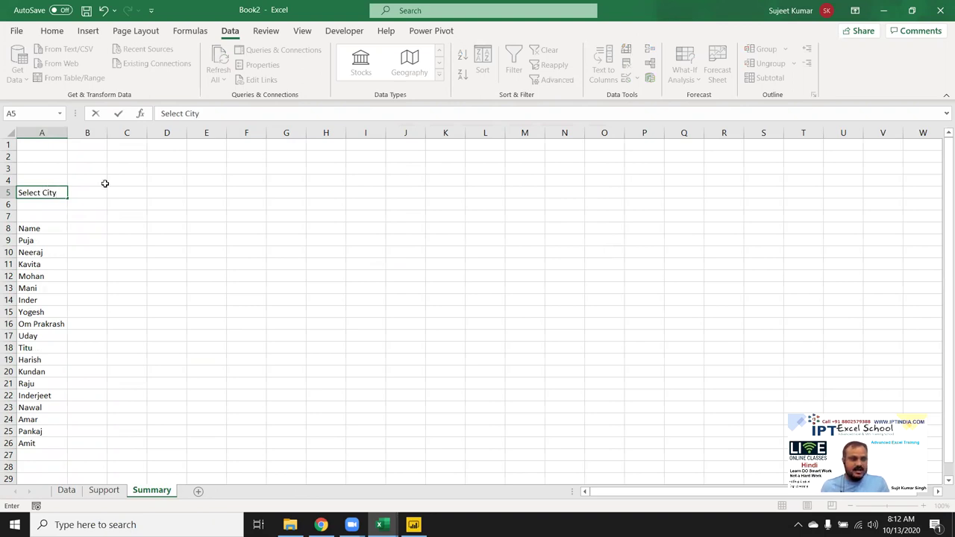
{"action": "left_click", "coordinate": [79, 189]}
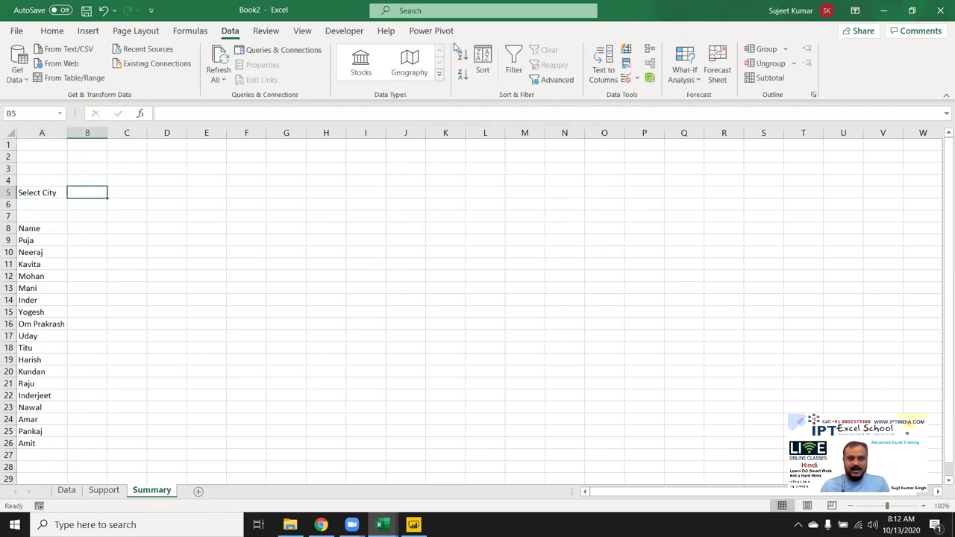
Step: Give B5 a List data validation sourced from Support!$F$2:$F$7
{"action": "left_click", "coordinate": [627, 80]}
{"action": "left_click", "coordinate": [422, 179]}
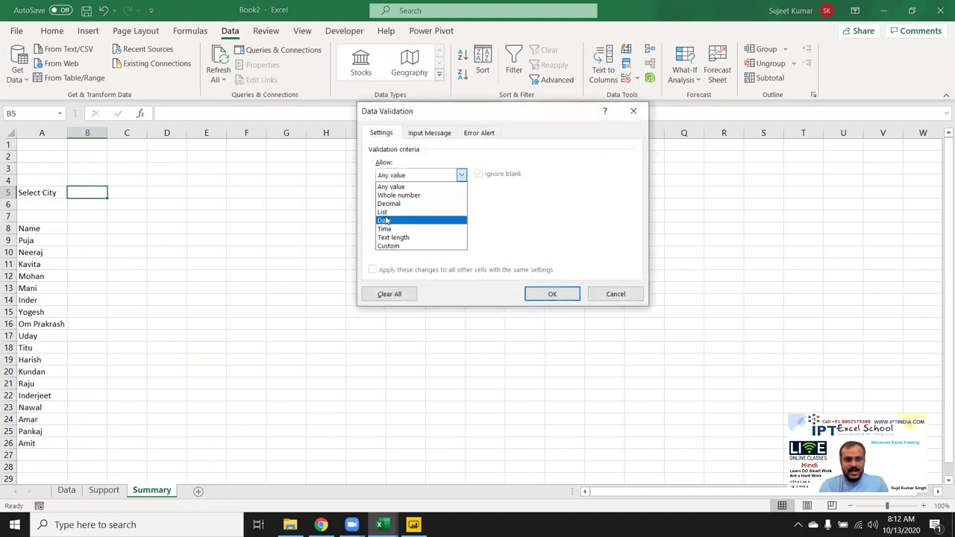
{"action": "left_click", "coordinate": [384, 212]}
{"action": "left_click", "coordinate": [398, 226]}
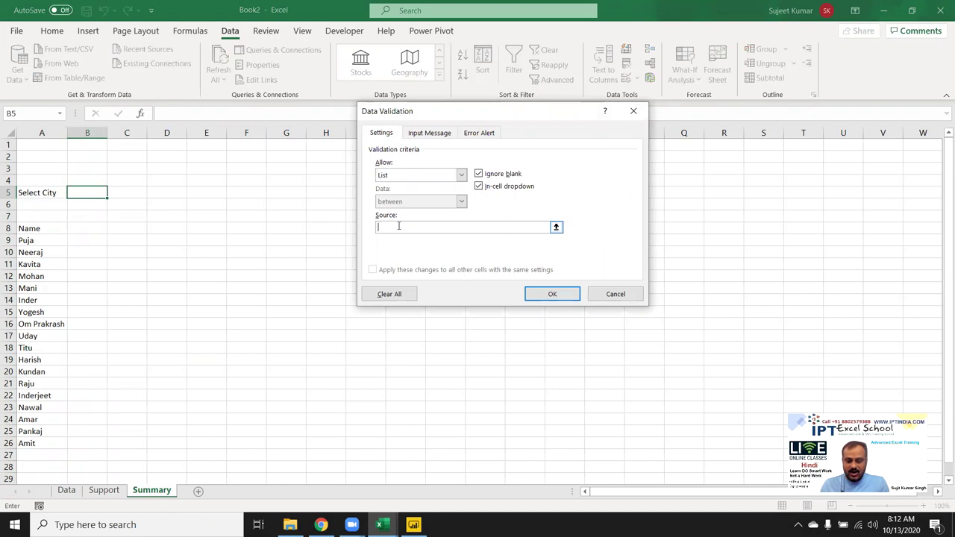
{"action": "left_click", "coordinate": [103, 491]}
{"action": "left_click_drag", "start_coordinate": [241, 153], "coordinate": [228, 216]}
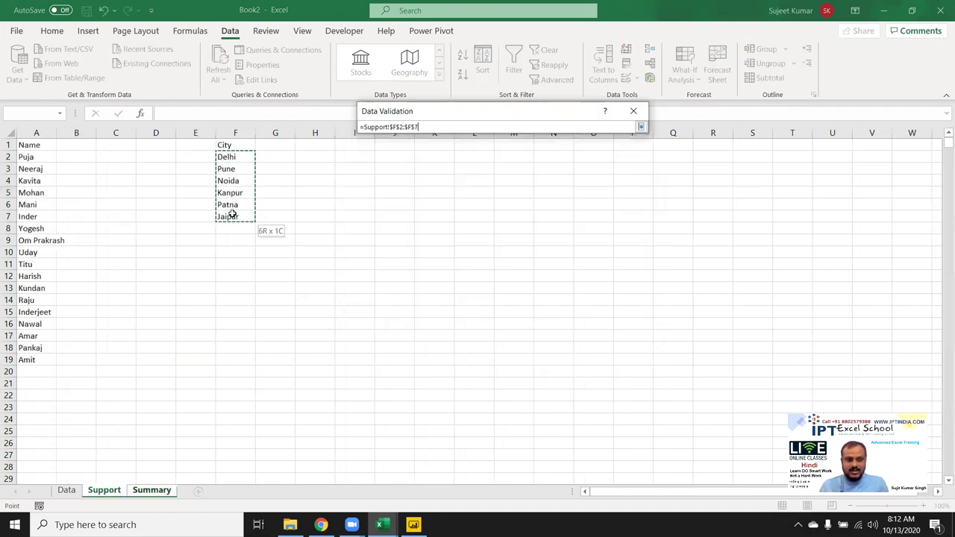
{"action": "left_click", "coordinate": [573, 293]}
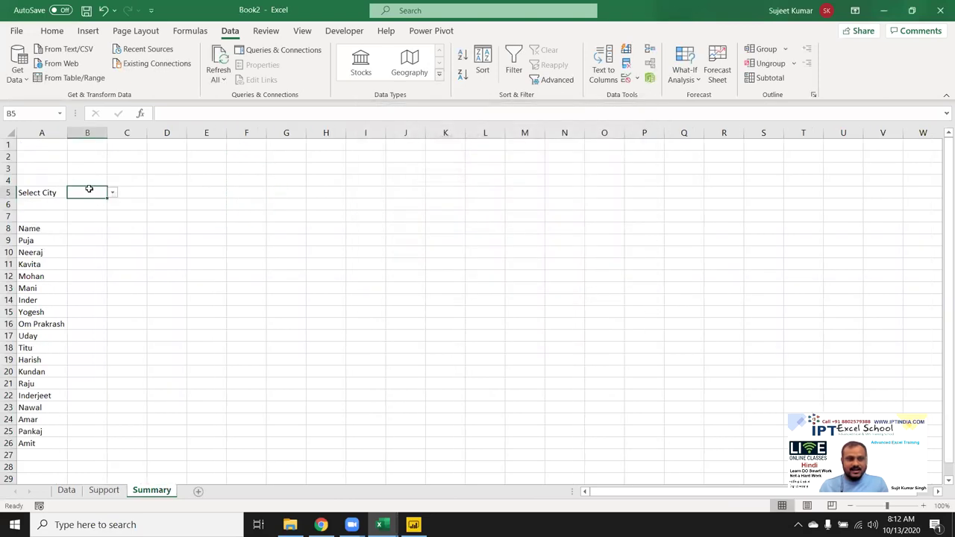
Step: Check that the B5 city dropdown list works
{"action": "left_click", "coordinate": [113, 193]}
{"action": "left_click", "coordinate": [113, 193]}
{"action": "left_click", "coordinate": [112, 193]}
{"action": "left_click", "coordinate": [113, 193]}
Step: Enter Jan in B8 and fill month headings Jan through Dec across B8:M8
{"action": "left_click", "coordinate": [80, 224]}
{"action": "type", "text": "J"}
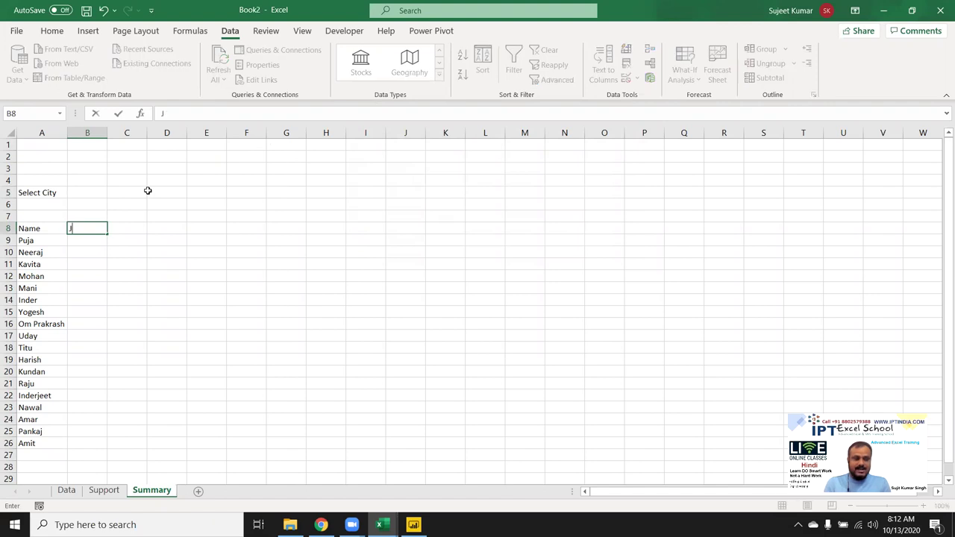
{"action": "left_click", "coordinate": [124, 261]}
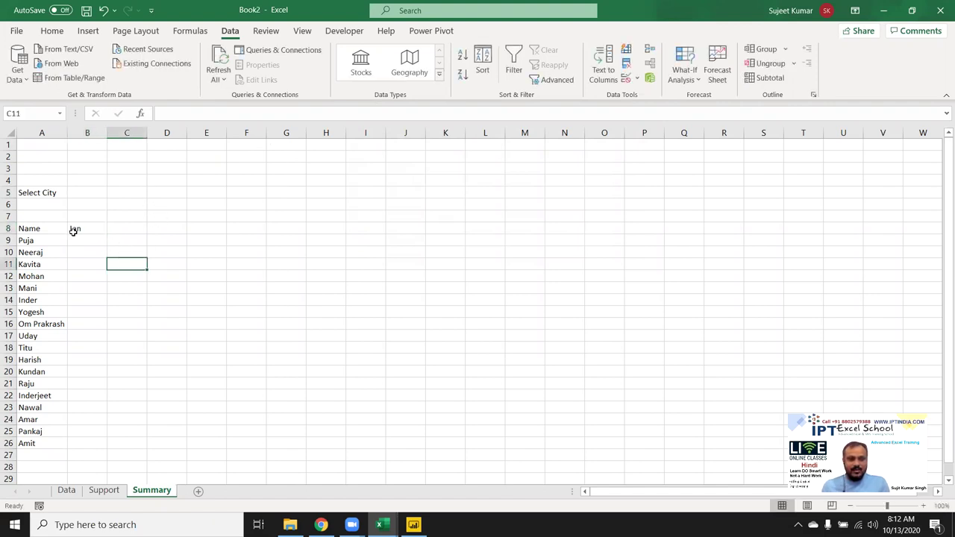
{"action": "left_click", "coordinate": [87, 231]}
{"action": "left_click_drag", "start_coordinate": [101, 235], "coordinate": [535, 258]}
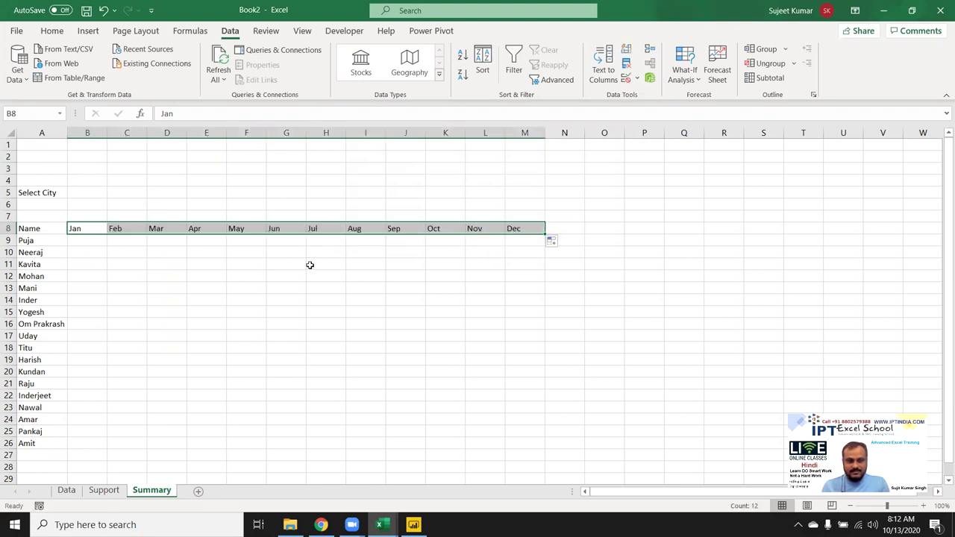
Step: Choose Delhi from the B5 city dropdown
{"action": "left_click", "coordinate": [66, 491]}
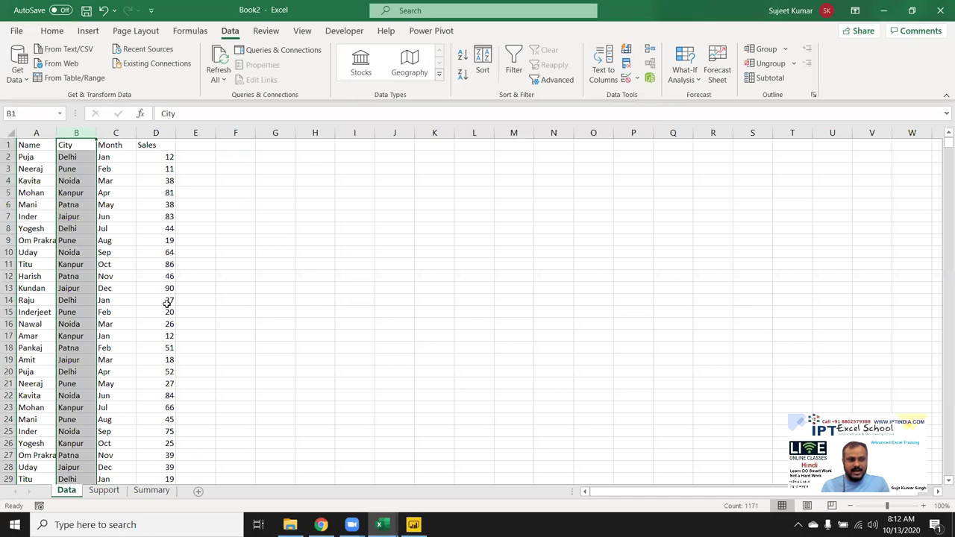
{"action": "left_click", "coordinate": [152, 490]}
{"action": "left_click", "coordinate": [91, 284]}
{"action": "left_click", "coordinate": [86, 243]}
{"action": "left_click", "coordinate": [94, 193]}
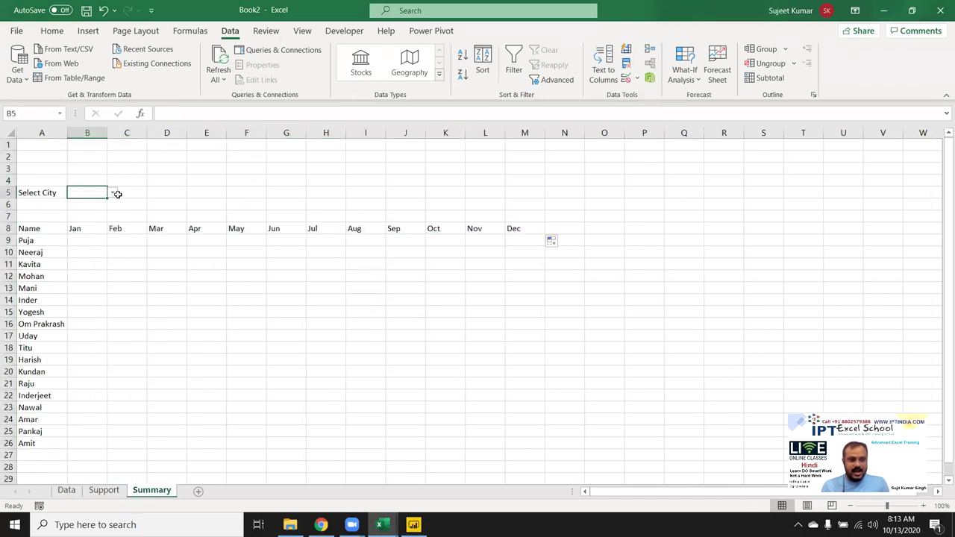
{"action": "left_click", "coordinate": [113, 194]}
{"action": "left_click", "coordinate": [95, 204]}
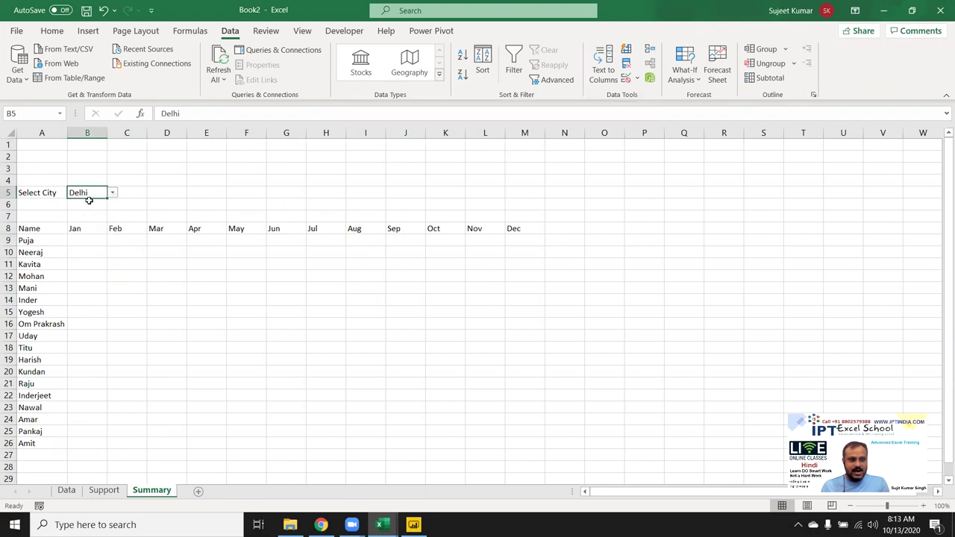
Step: Select the names and the empty sales table area, ending on B9
{"action": "left_click", "coordinate": [49, 253]}
{"action": "left_click_drag", "start_coordinate": [47, 240], "coordinate": [28, 442]}
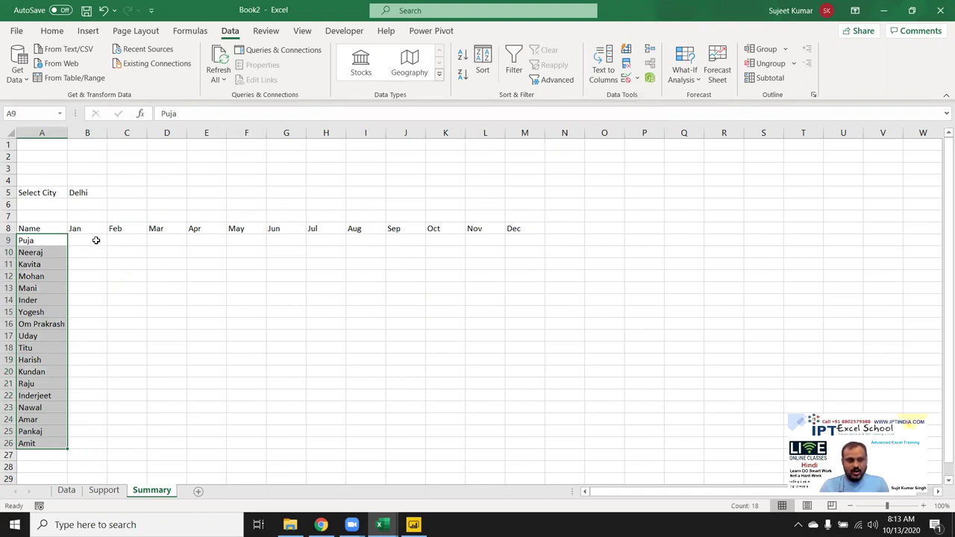
{"action": "left_click_drag", "start_coordinate": [96, 239], "coordinate": [375, 397]}
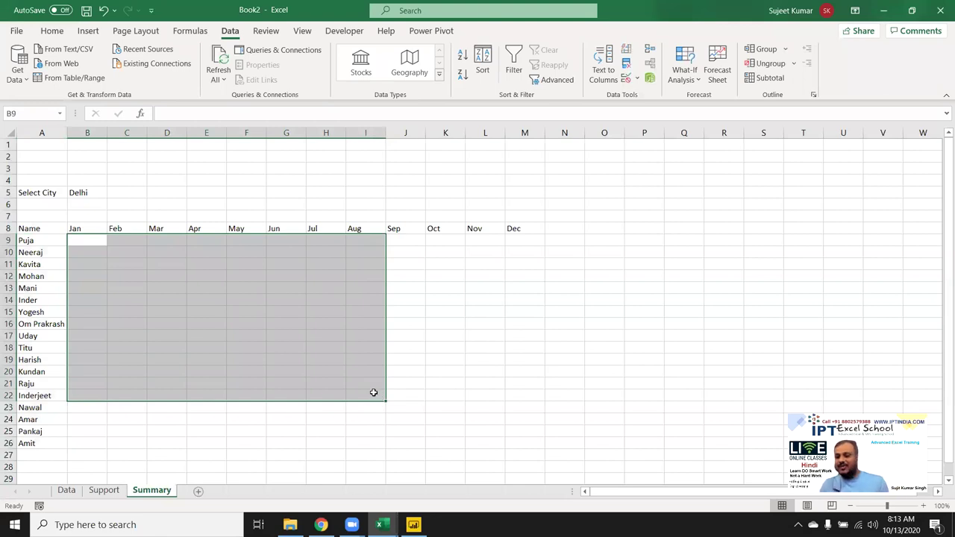
{"action": "left_click_drag", "start_coordinate": [112, 257], "coordinate": [85, 241]}
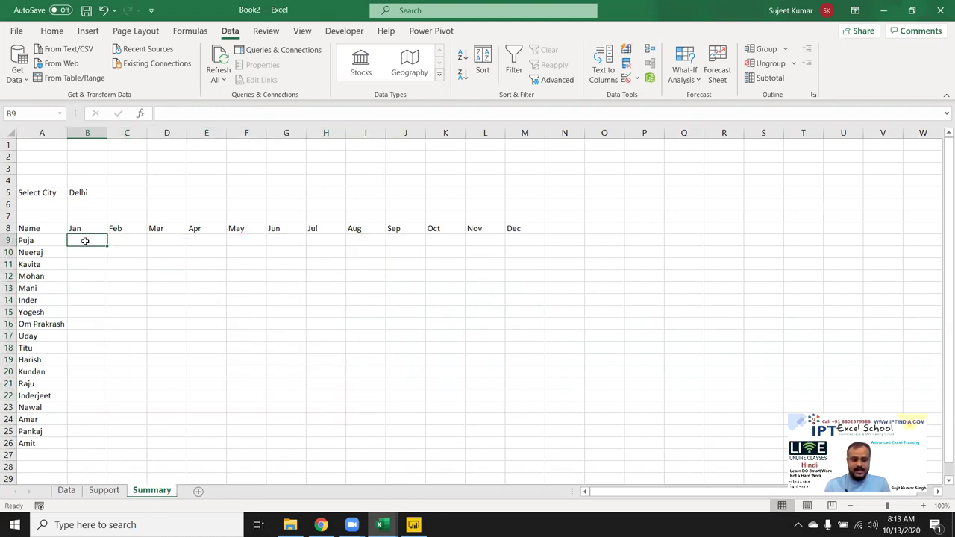
Step: Start a SUMIFS in B9 summing Data!D:D where Data!A:A matches Summary!A9
{"action": "type", "text": "=sum"}
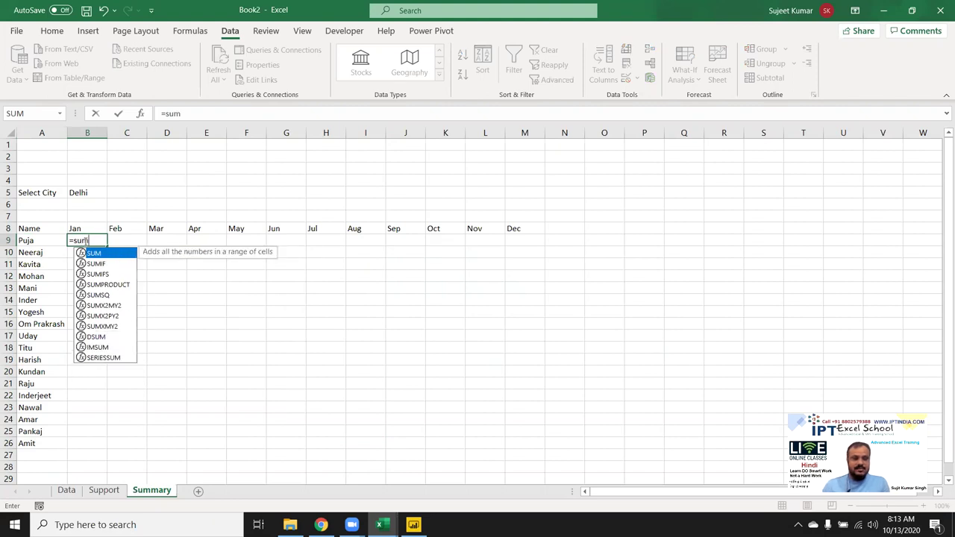
{"action": "key", "text": "Down"}
{"action": "key", "text": "Down"}
{"action": "key", "text": "Tab"}
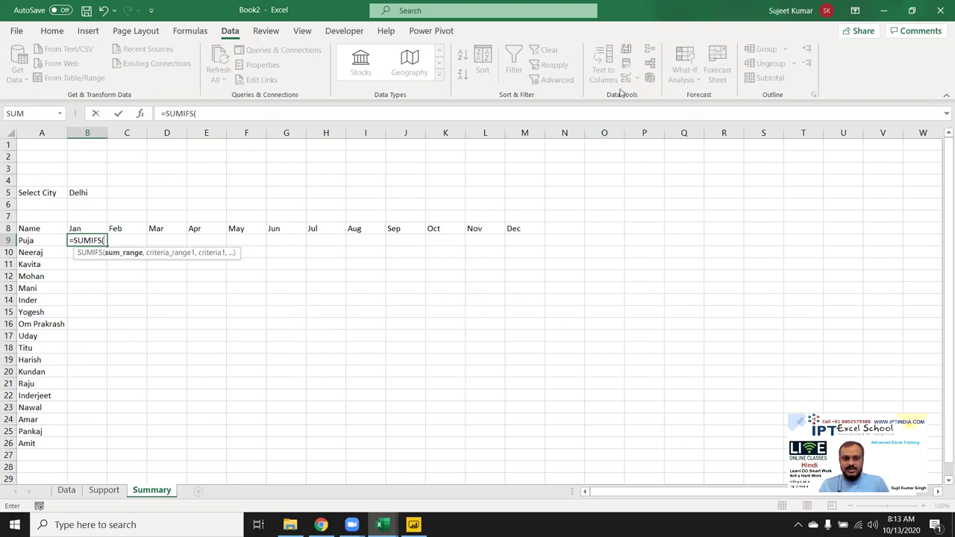
{"action": "left_click", "coordinate": [67, 490]}
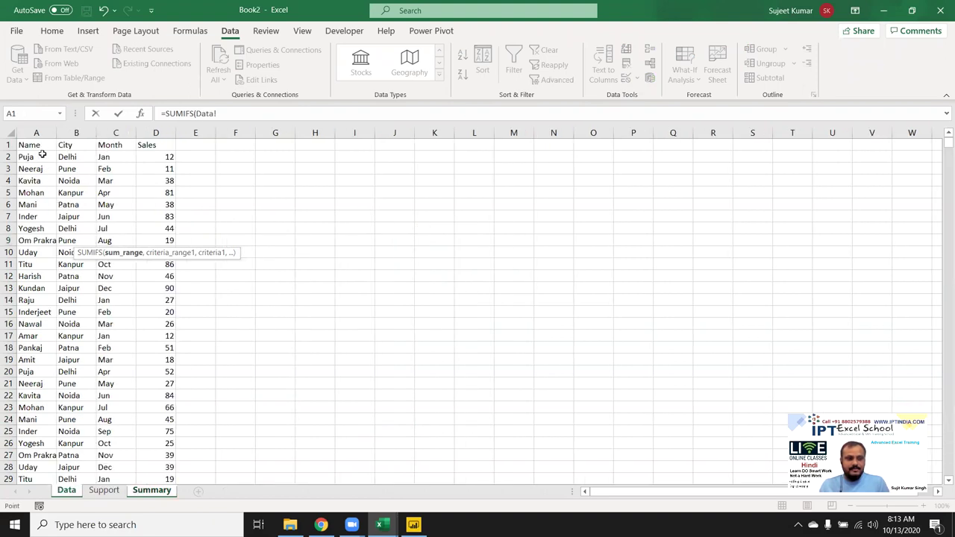
{"action": "left_click", "coordinate": [153, 132]}
{"action": "type", "text": ","}
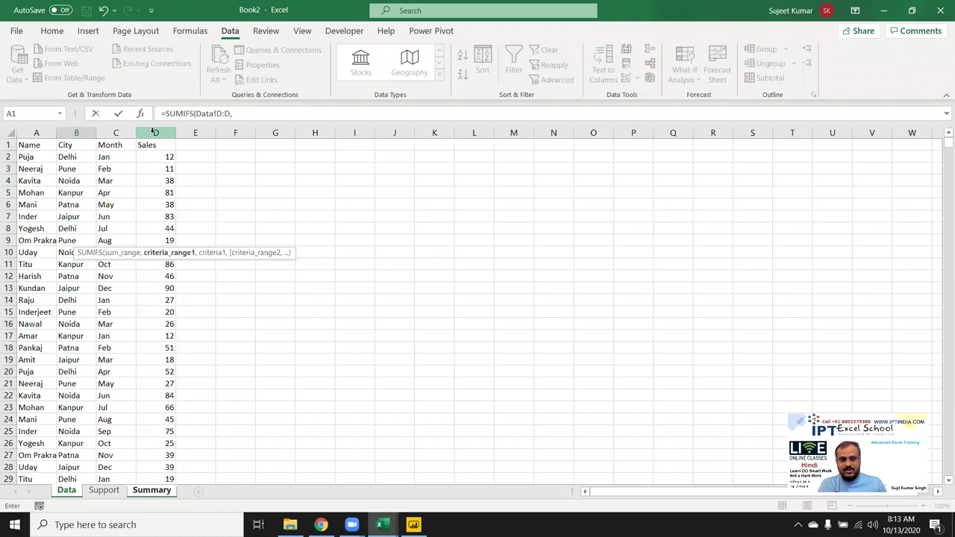
{"action": "left_click", "coordinate": [33, 134]}
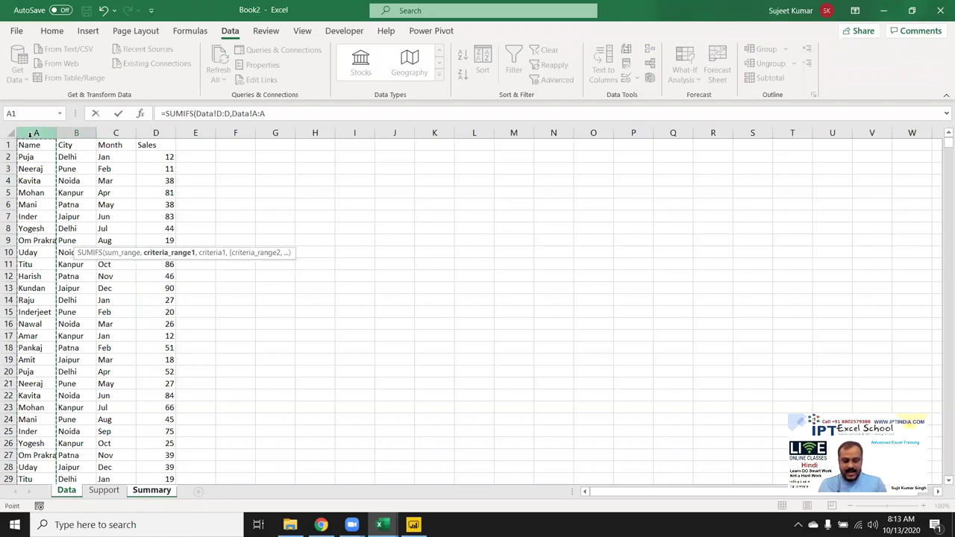
{"action": "type", "text": ","}
{"action": "left_click", "coordinate": [143, 492]}
{"action": "left_click", "coordinate": [31, 242]}
{"action": "type", "text": ",Summary!A9,"}
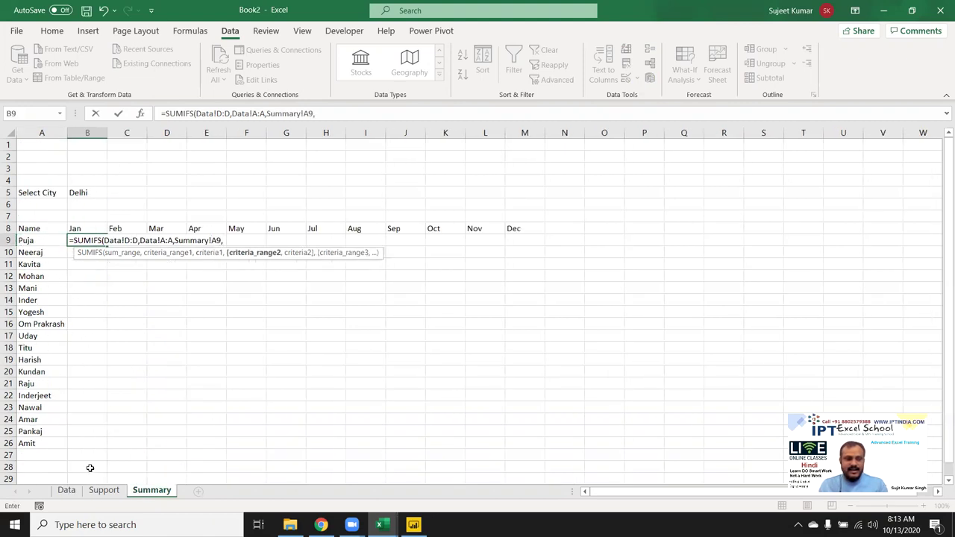
Step: Add city (Data!B:B = B5) and month (Data!C:C = B8) criteria, giving 12
{"action": "left_click", "coordinate": [69, 492]}
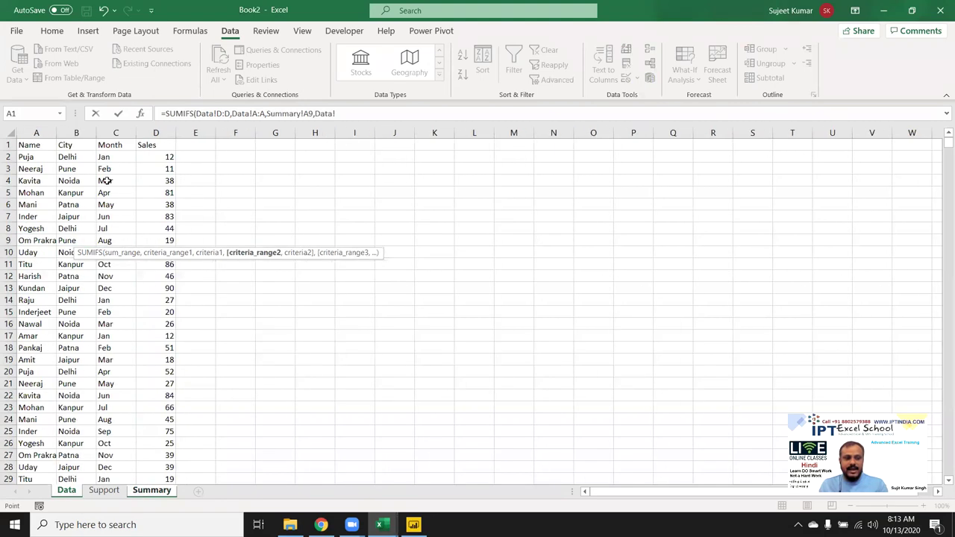
{"action": "left_click", "coordinate": [76, 133]}
{"action": "type", "text": ",Summary!"}
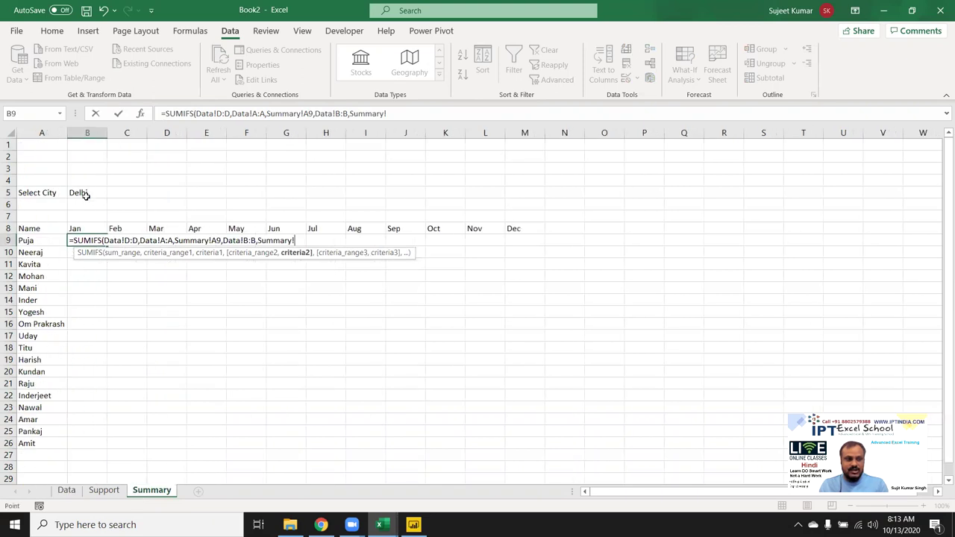
{"action": "left_click", "coordinate": [86, 194]}
{"action": "type", "text": ","}
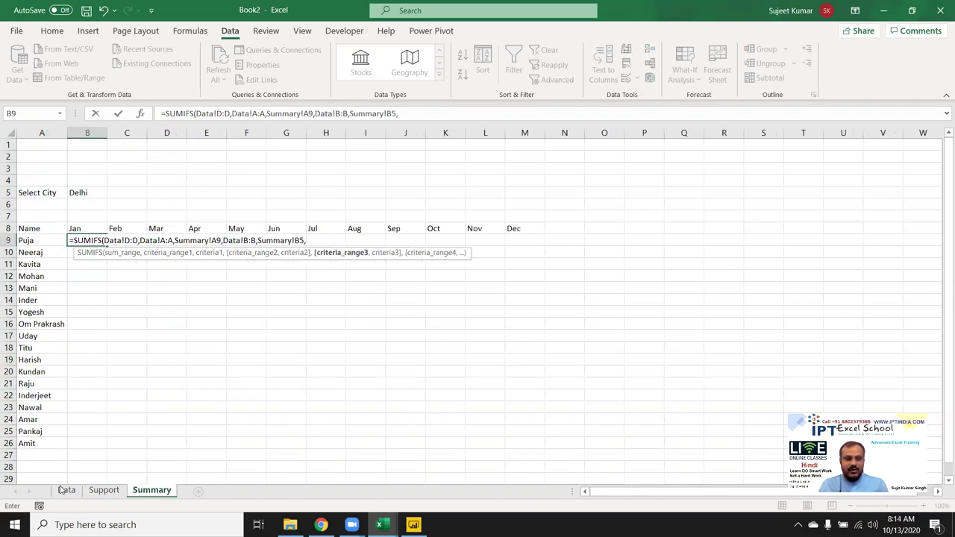
{"action": "left_click", "coordinate": [64, 490]}
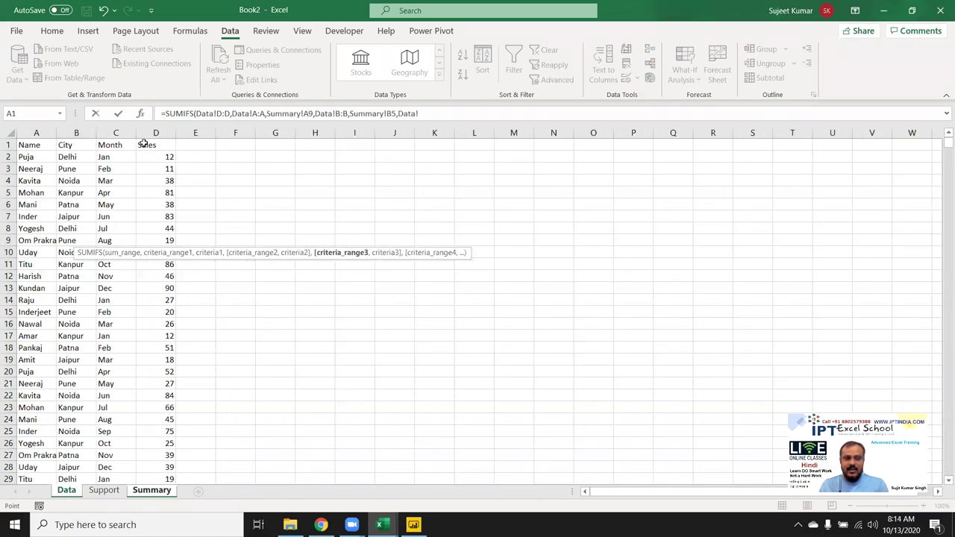
{"action": "left_click", "coordinate": [117, 132]}
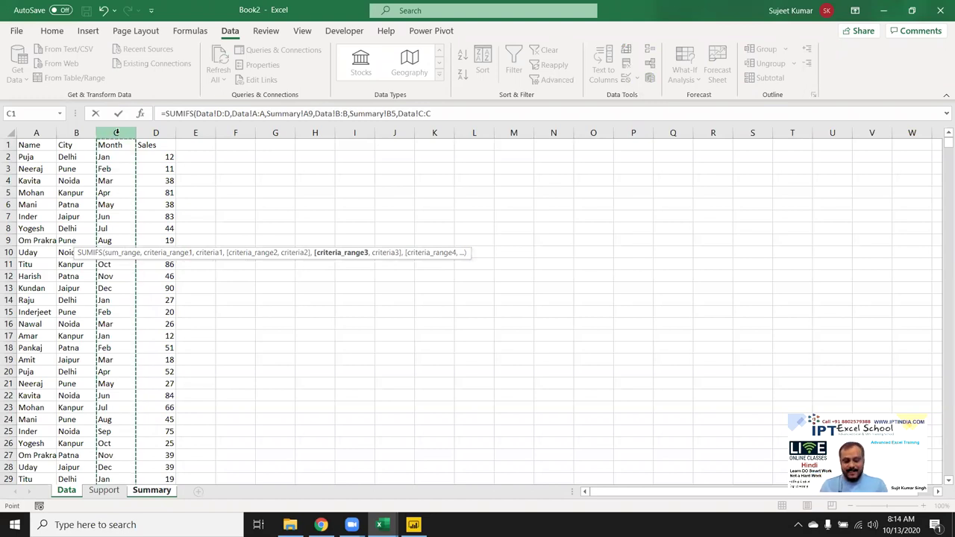
{"action": "type", "text": ","}
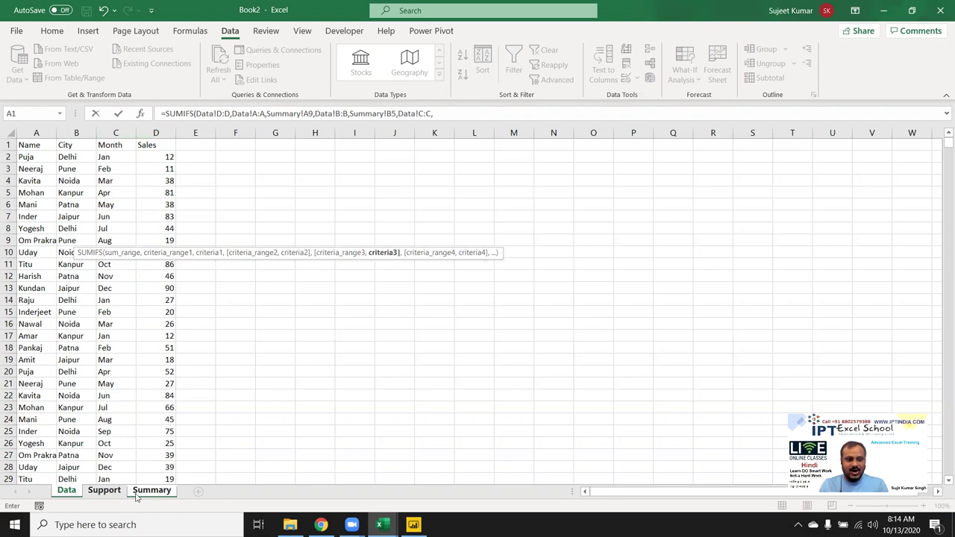
{"action": "left_click", "coordinate": [152, 490]}
{"action": "left_click", "coordinate": [85, 227]}
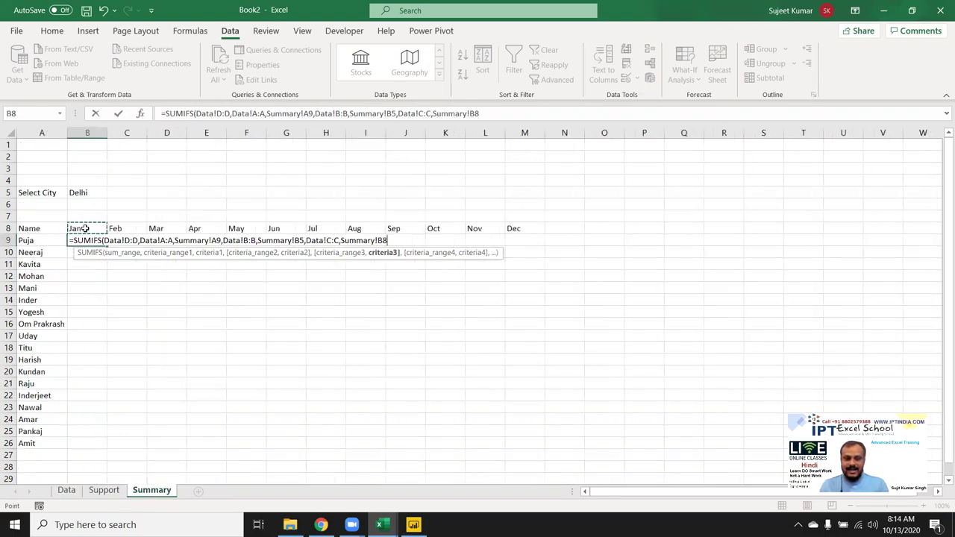
{"action": "key", "text": "Return"}
{"action": "left_click", "coordinate": [93, 240]}
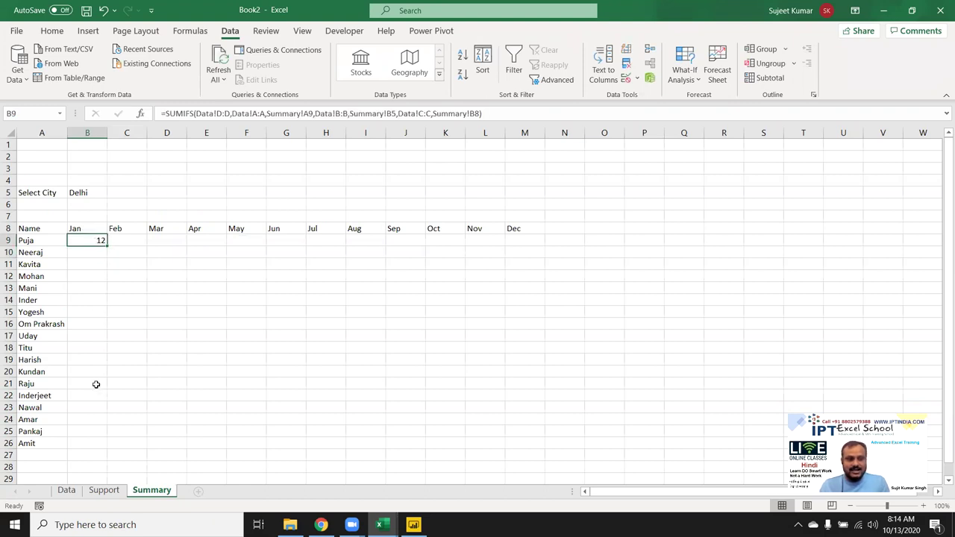
Step: Turn on filtering on the Data sheet and show only Puja's rows
{"action": "left_click", "coordinate": [69, 491]}
{"action": "left_click", "coordinate": [30, 149]}
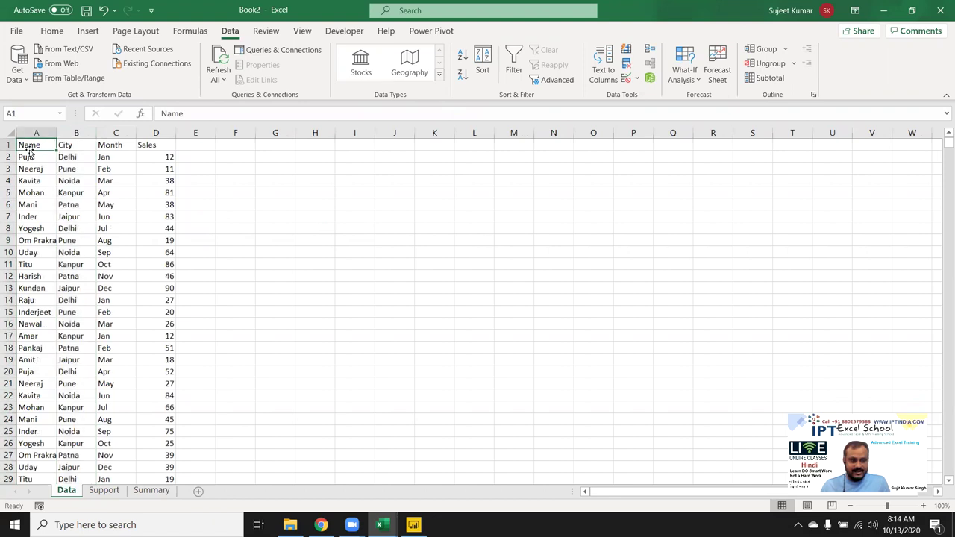
{"action": "key", "text": "ctrl+shift+l"}
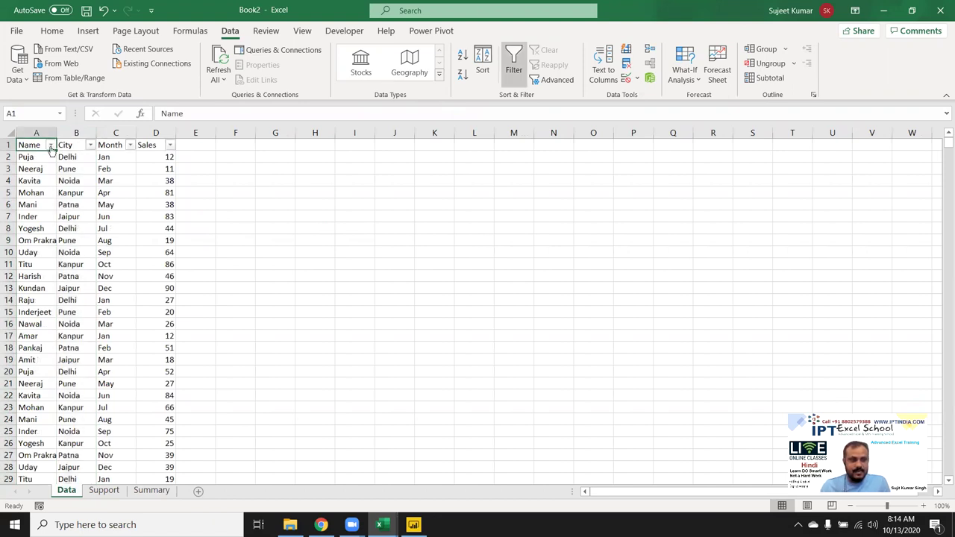
{"action": "left_click", "coordinate": [51, 145]}
{"action": "left_click", "coordinate": [33, 291]}
{"action": "scroll", "coordinate": [54, 385], "scroll_direction": "down", "scroll_amount": 1}
{"action": "scroll", "coordinate": [49, 382], "scroll_direction": "down", "scroll_amount": 1}
{"action": "left_click", "coordinate": [33, 379]}
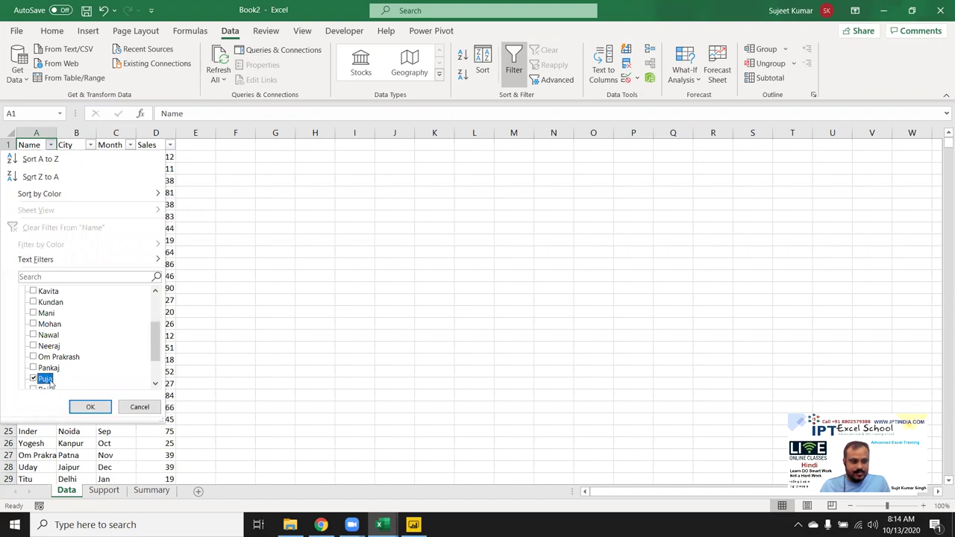
{"action": "scroll", "coordinate": [45, 374], "scroll_direction": "down", "scroll_amount": 2}
{"action": "left_click", "coordinate": [88, 408]}
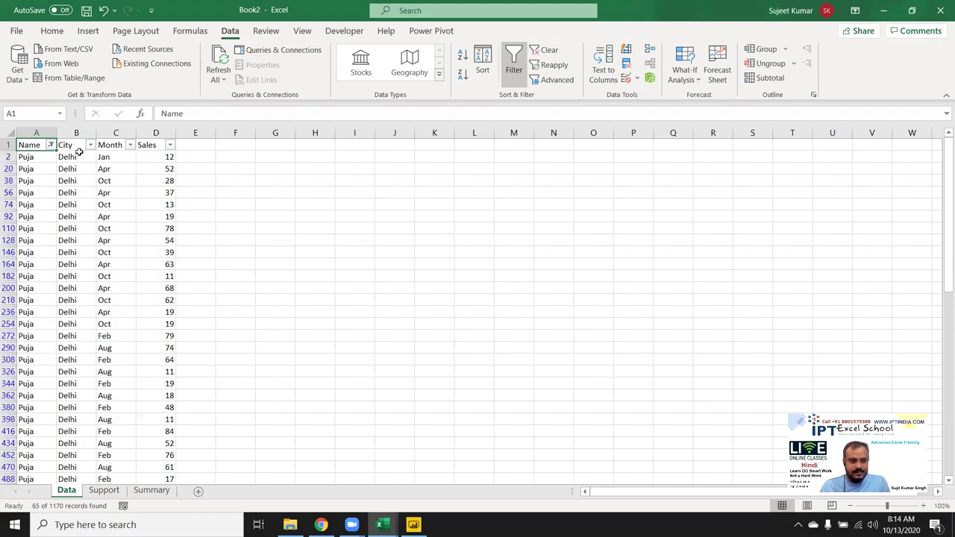
Step: Filter the City column to show only Delhi
{"action": "left_click", "coordinate": [141, 492]}
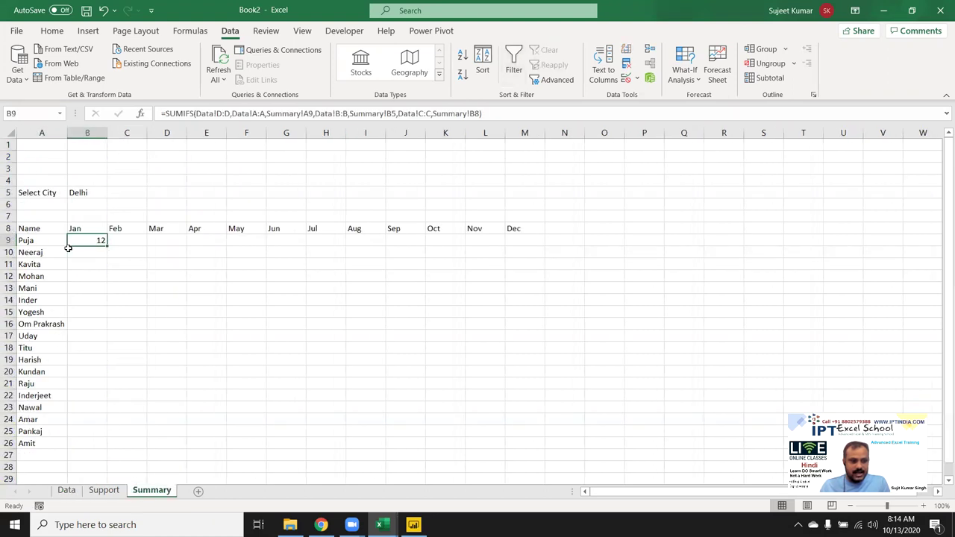
{"action": "left_click", "coordinate": [67, 490]}
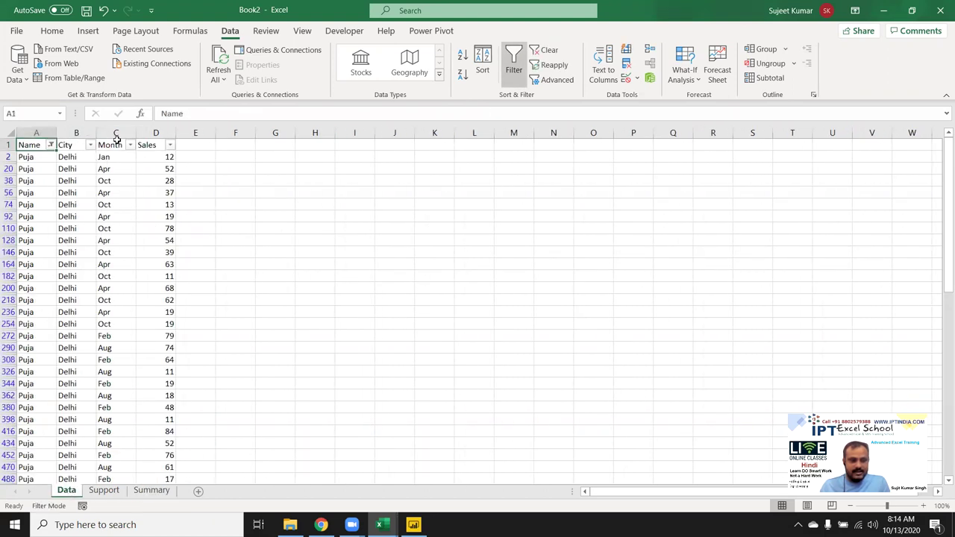
{"action": "left_click", "coordinate": [89, 145]}
{"action": "left_click", "coordinate": [33, 291]}
{"action": "left_click", "coordinate": [34, 302]}
{"action": "left_click", "coordinate": [93, 406]}
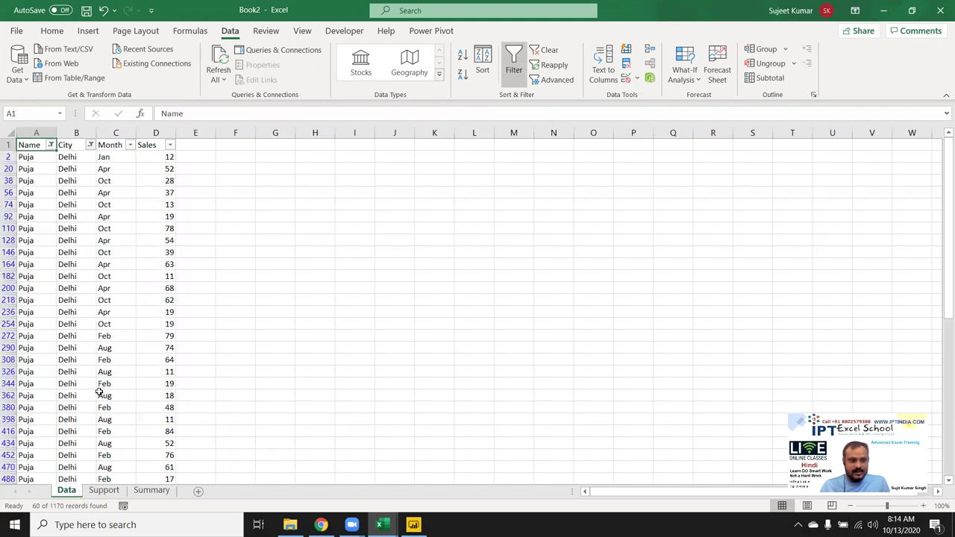
Step: Filter the Month column to Jan, confirming sales of 12, then switch filtering off
{"action": "left_click", "coordinate": [129, 145]}
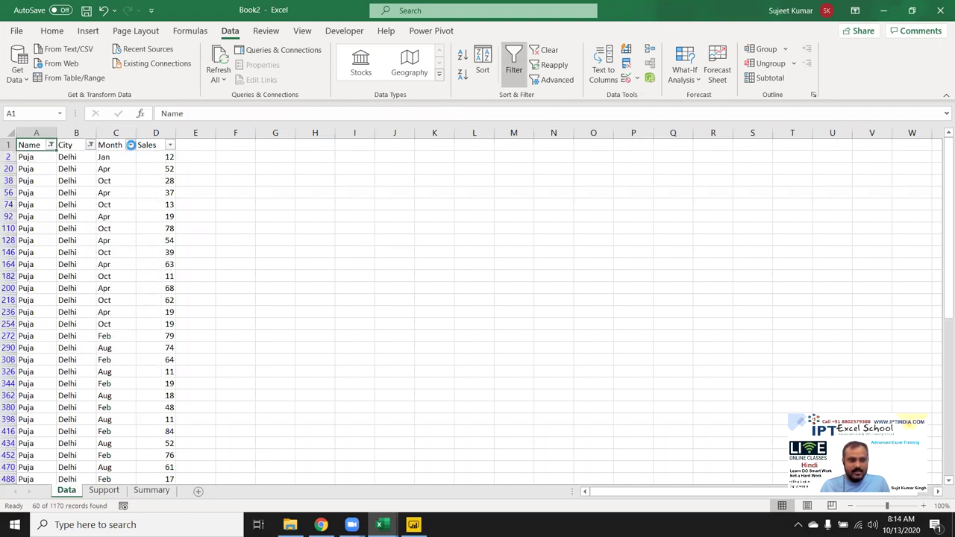
{"action": "left_click", "coordinate": [40, 292]}
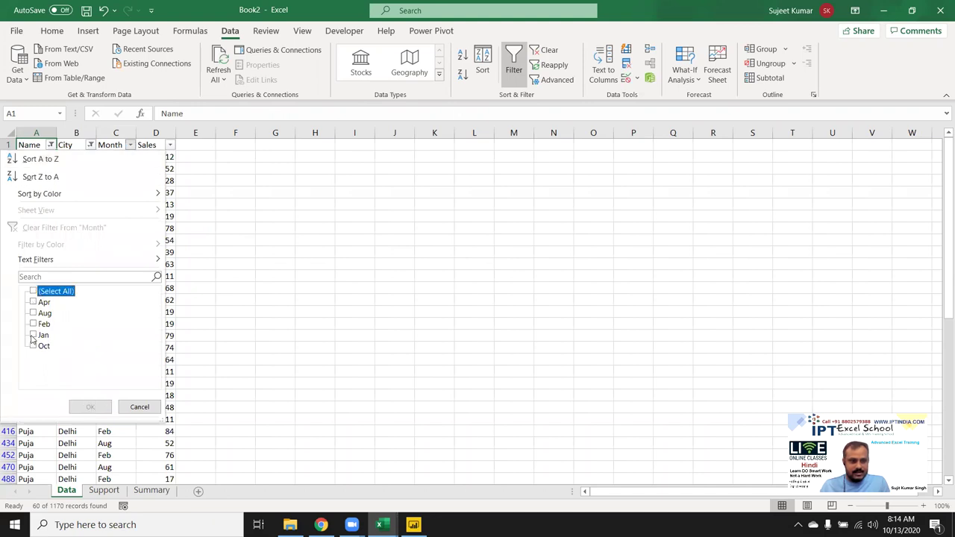
{"action": "left_click", "coordinate": [33, 335]}
{"action": "left_click", "coordinate": [86, 408]}
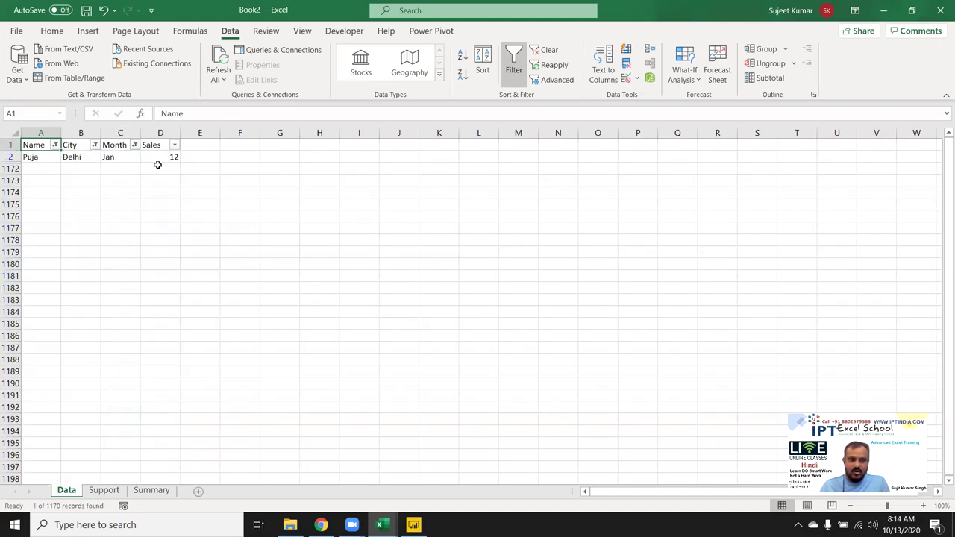
{"action": "key", "text": "ctrl+shift+l"}
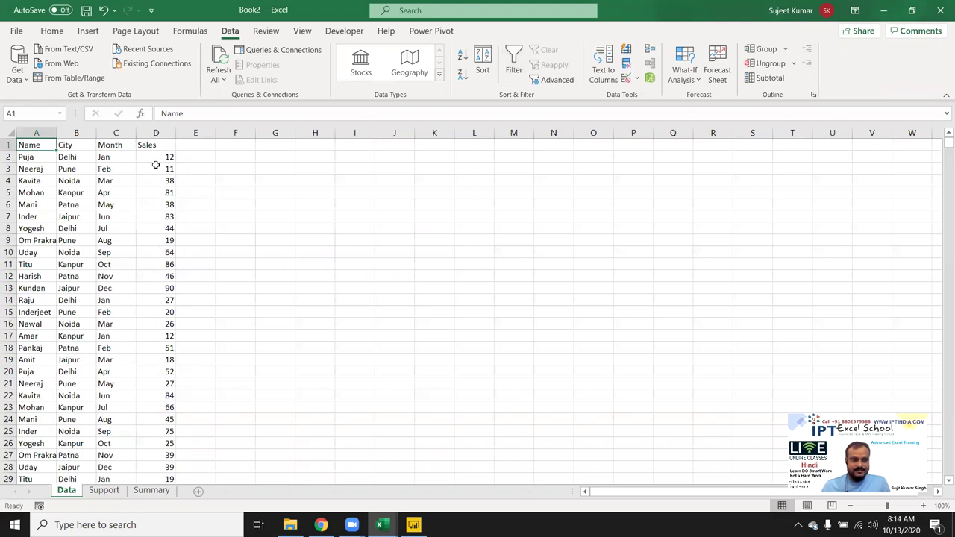
{"action": "scroll", "coordinate": [71, 348], "scroll_direction": "down", "scroll_amount": 4}
Step: Drag-fill the names, cities and months in A1150:C1171 down to row 2995
{"action": "left_click", "coordinate": [46, 347]}
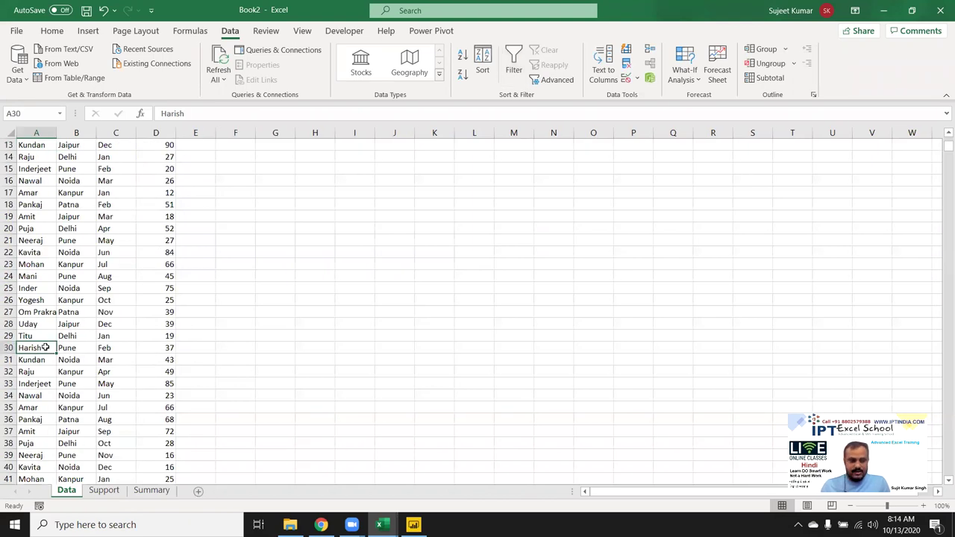
{"action": "key", "text": "ctrl+Down"}
{"action": "scroll", "coordinate": [45, 343], "scroll_direction": "down", "scroll_amount": 4}
{"action": "key", "text": "Down"}
{"action": "key", "text": "Down"}
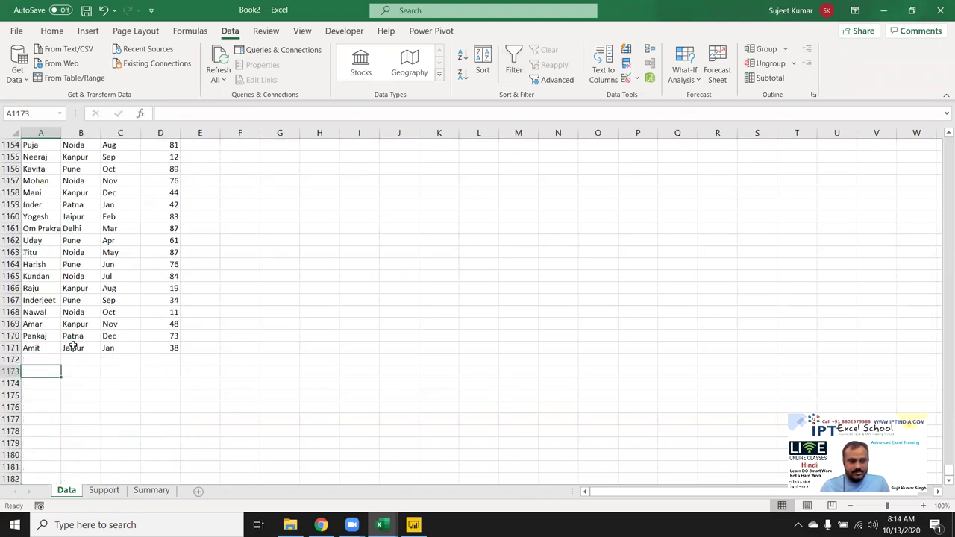
{"action": "left_click", "coordinate": [34, 347]}
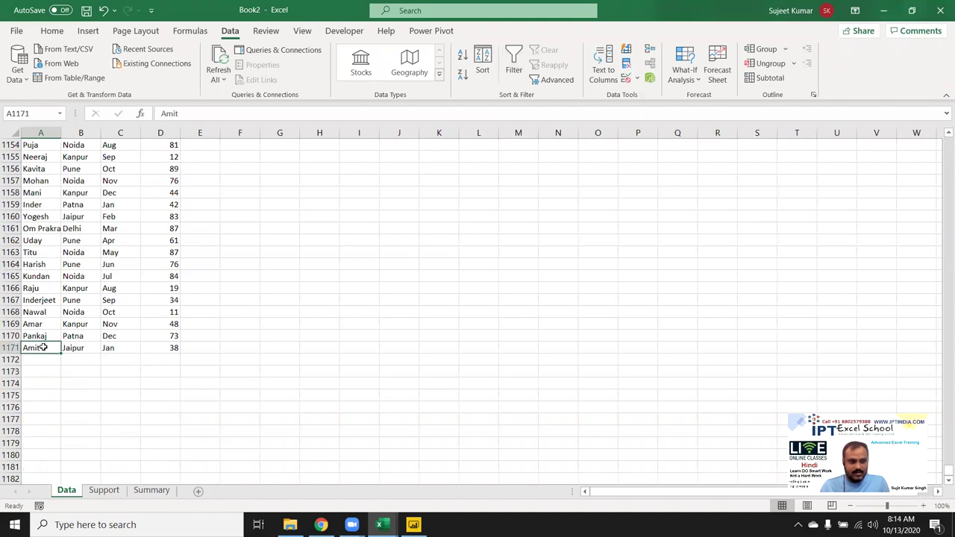
{"action": "left_click", "coordinate": [36, 230]}
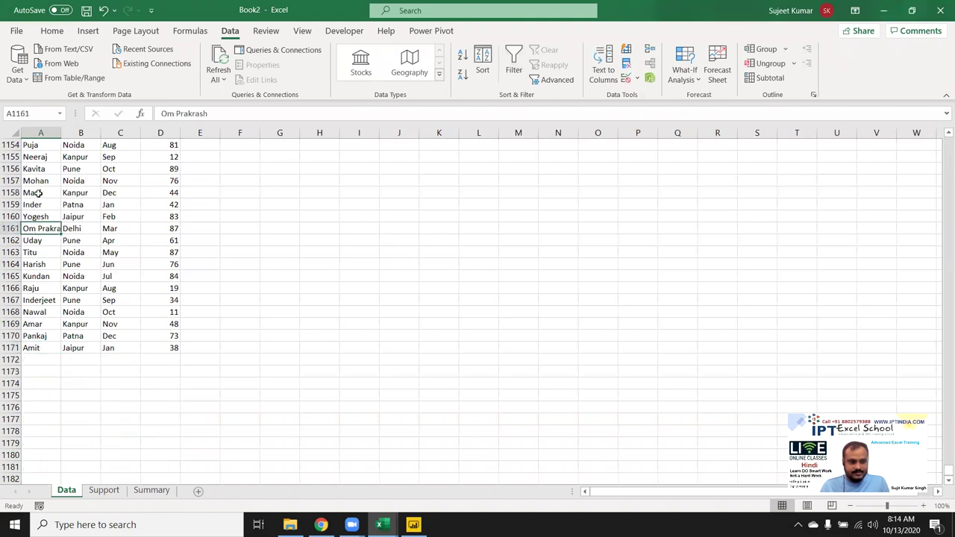
{"action": "scroll", "coordinate": [36, 205], "scroll_direction": "up", "scroll_amount": 1}
{"action": "scroll", "coordinate": [34, 180], "scroll_direction": "up", "scroll_amount": 1}
{"action": "mouse_move", "coordinate": [34, 170]}
{"action": "left_mouse_down"}
{"action": "mouse_move", "coordinate": [131, 197]}
{"action": "mouse_move", "coordinate": [125, 382]}
{"action": "left_mouse_up"}
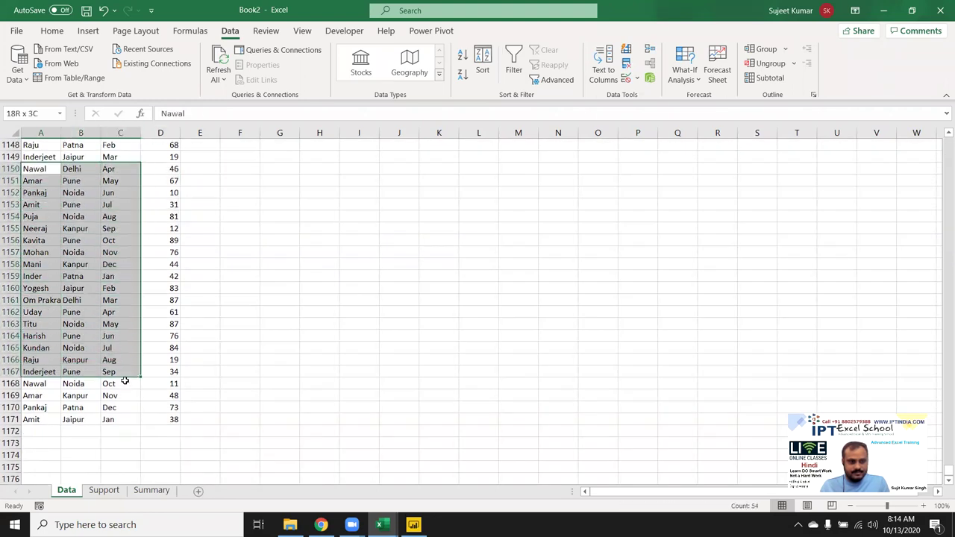
{"action": "left_click_drag", "start_coordinate": [125, 381], "coordinate": [142, 477]}
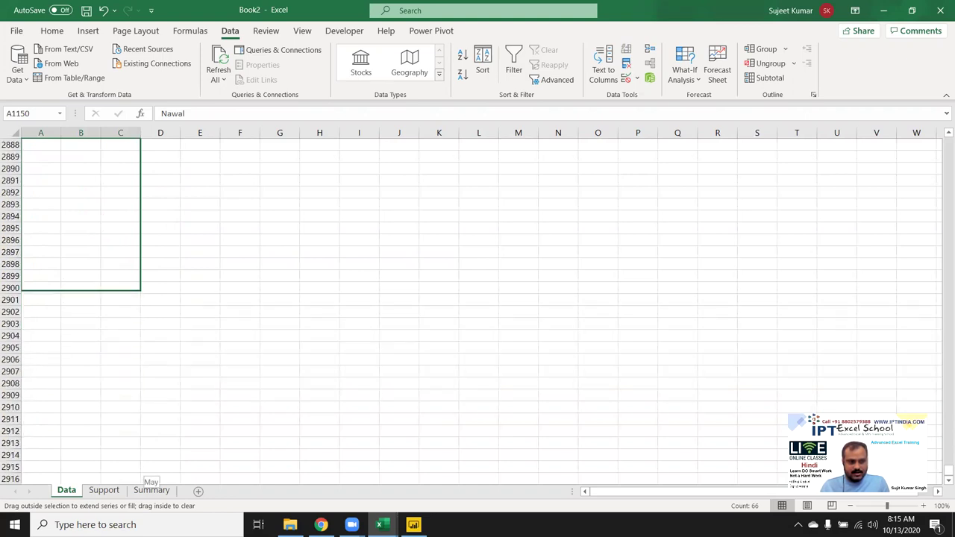
{"action": "left_click_drag", "start_coordinate": [142, 477], "coordinate": [187, 498]}
Step: Enter =RANDBETWEEN(10,90) in the first empty Sales cell, D1172
{"action": "key", "text": "ctrl+Home"}
{"action": "key", "text": "Right"}
{"action": "key", "text": "Right"}
{"action": "key", "text": "Right"}
{"action": "key", "text": "Down"}
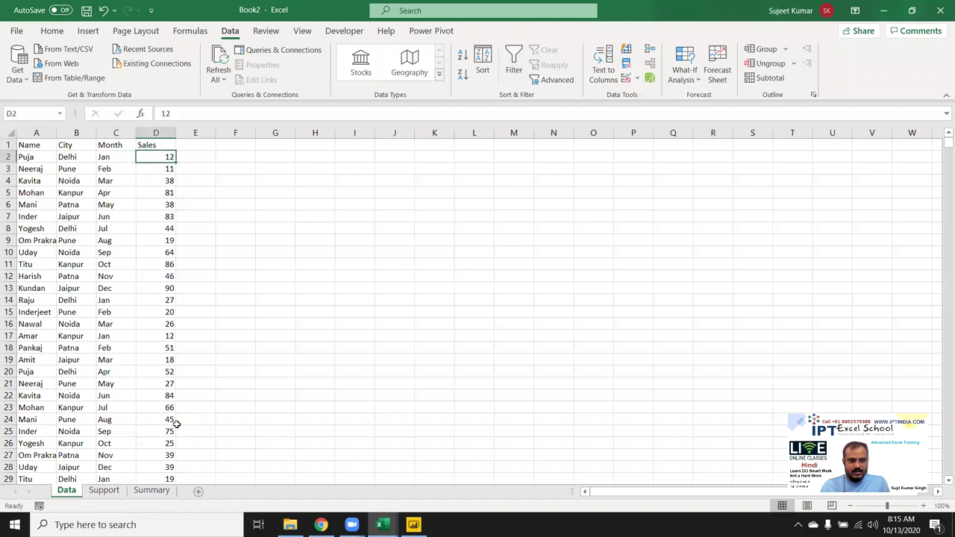
{"action": "key", "text": "ctrl+Down"}
{"action": "key", "text": "Down"}
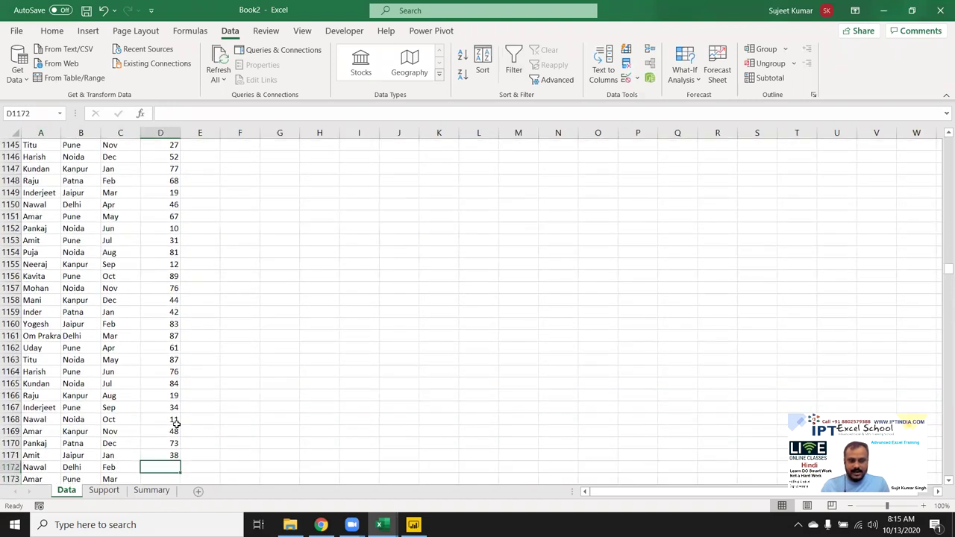
{"action": "type", "text": "=ra"}
{"action": "key", "text": "Down"}
{"action": "key", "text": "Down"}
{"action": "key", "text": "Down"}
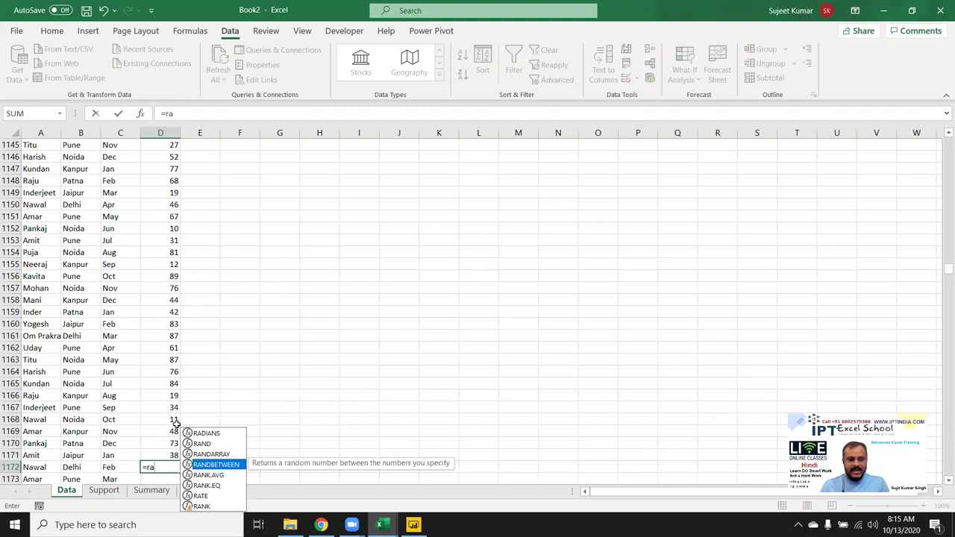
{"action": "key", "text": "Tab"}
{"action": "type", "text": "10,90"}
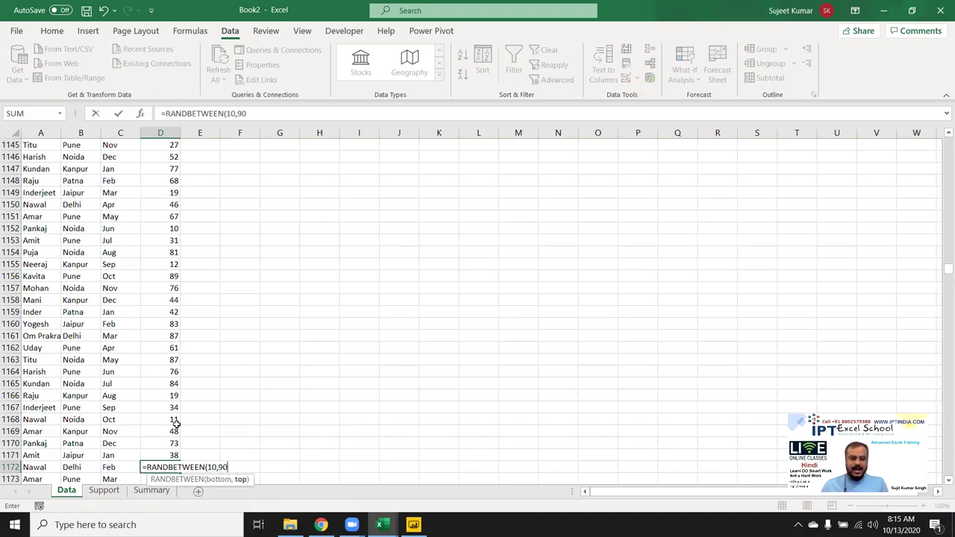
{"action": "key", "text": "Return"}
Step: Fill the random formula down column D to row 2995 and paste it back as fixed values
{"action": "scroll", "coordinate": [176, 424], "scroll_direction": "down", "scroll_amount": 4}
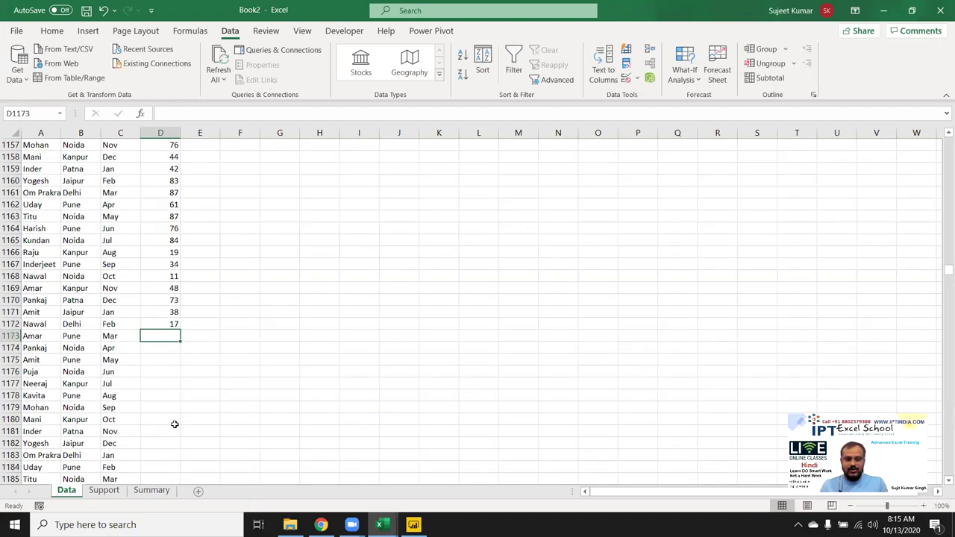
{"action": "left_click", "coordinate": [172, 324]}
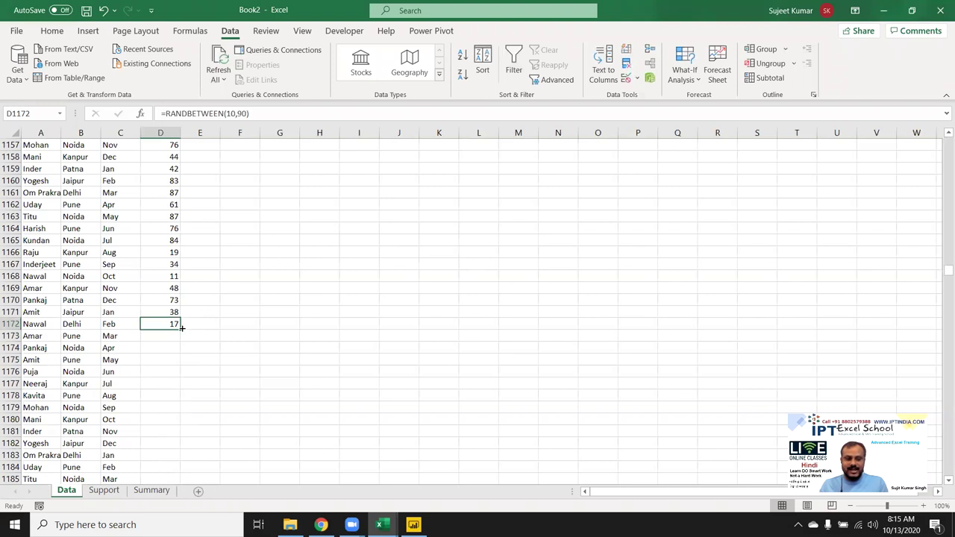
{"action": "double_click", "coordinate": [181, 328]}
{"action": "key", "text": "ctrl+c"}
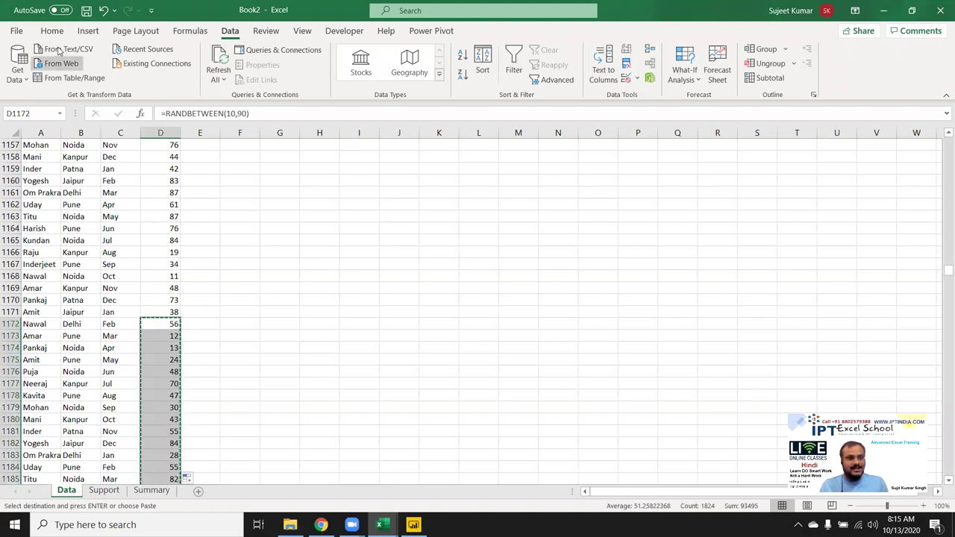
{"action": "left_click", "coordinate": [52, 31]}
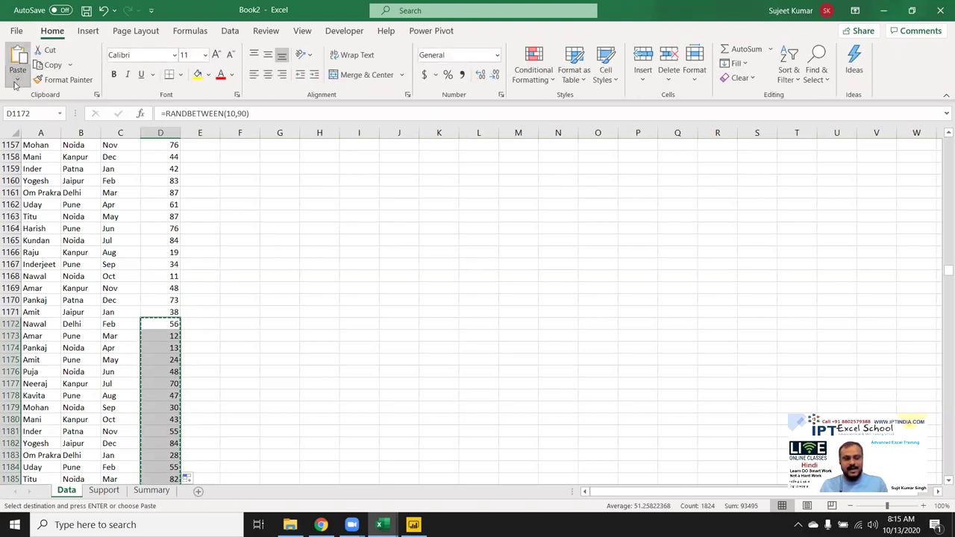
{"action": "left_click", "coordinate": [17, 75]}
{"action": "left_click", "coordinate": [15, 174]}
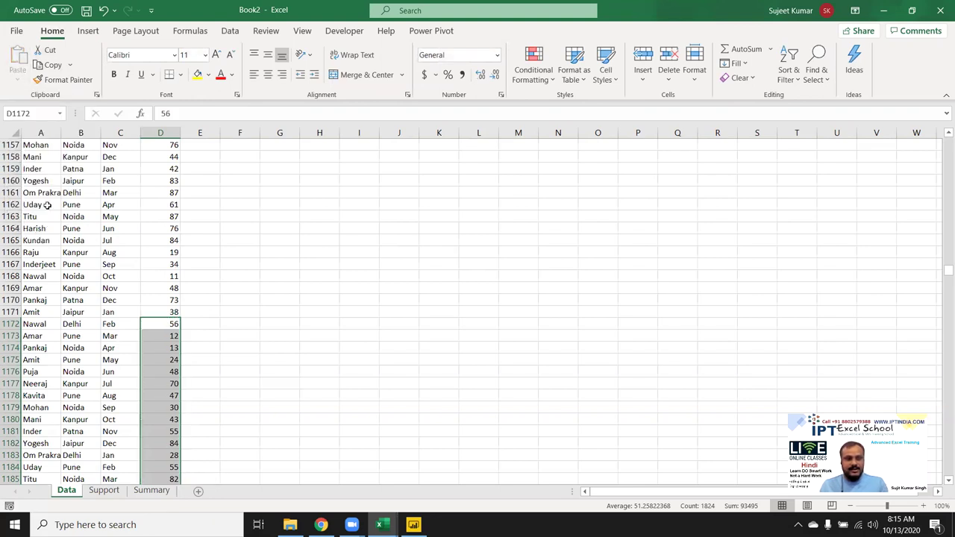
{"action": "left_click_drag", "start_coordinate": [157, 383], "coordinate": [157, 391]}
{"action": "key", "text": "ctrl+Down"}
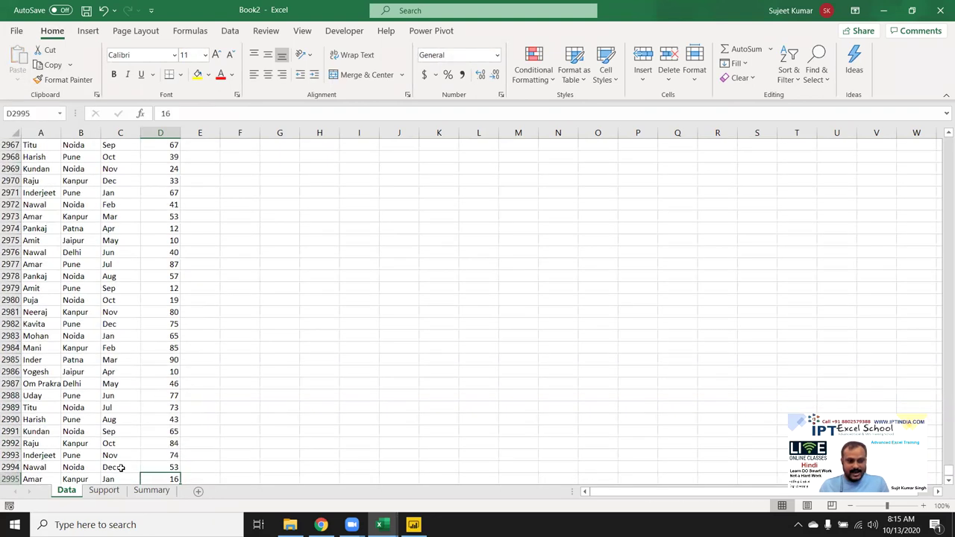
Step: Review the B9 SUMIFS formula on the Summary sheet without changing it
{"action": "left_click", "coordinate": [152, 490]}
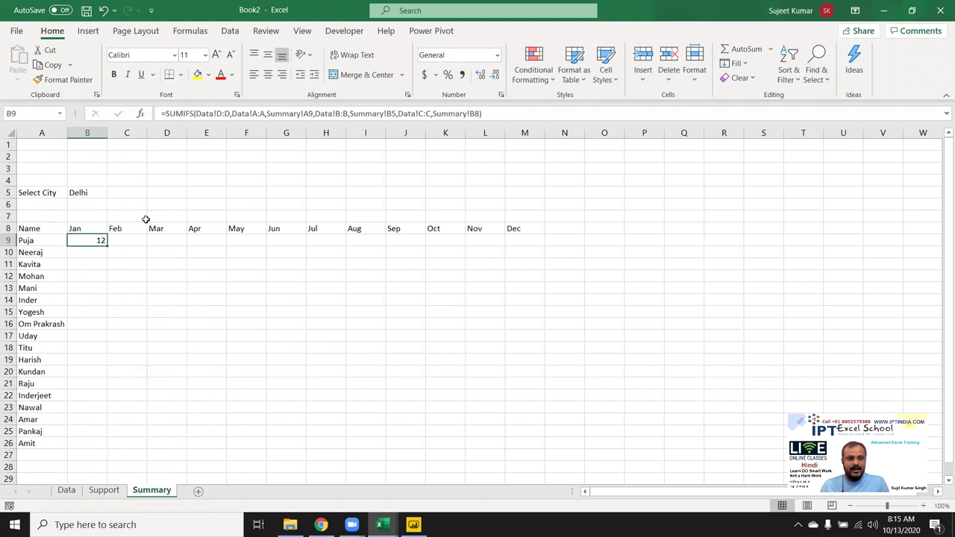
{"action": "left_click", "coordinate": [220, 114]}
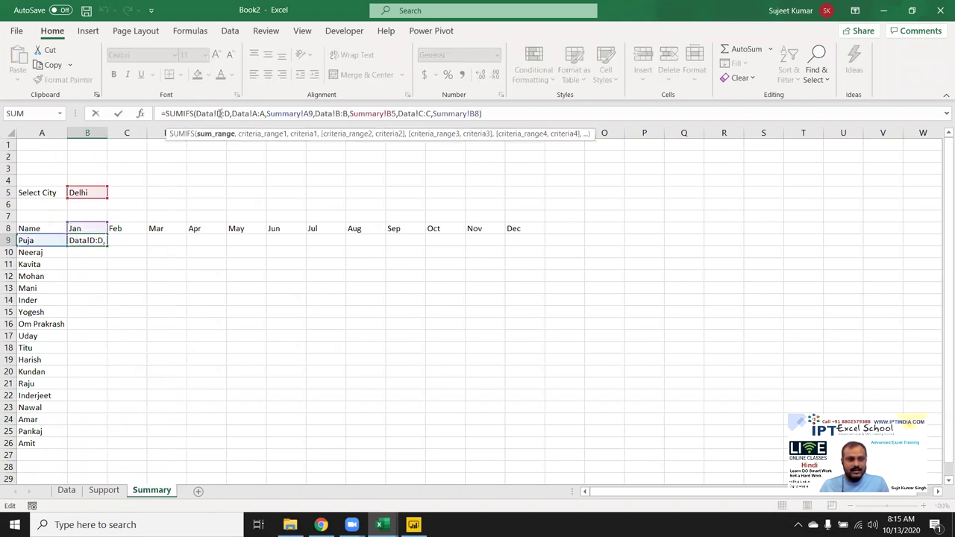
{"action": "key", "text": "Return"}
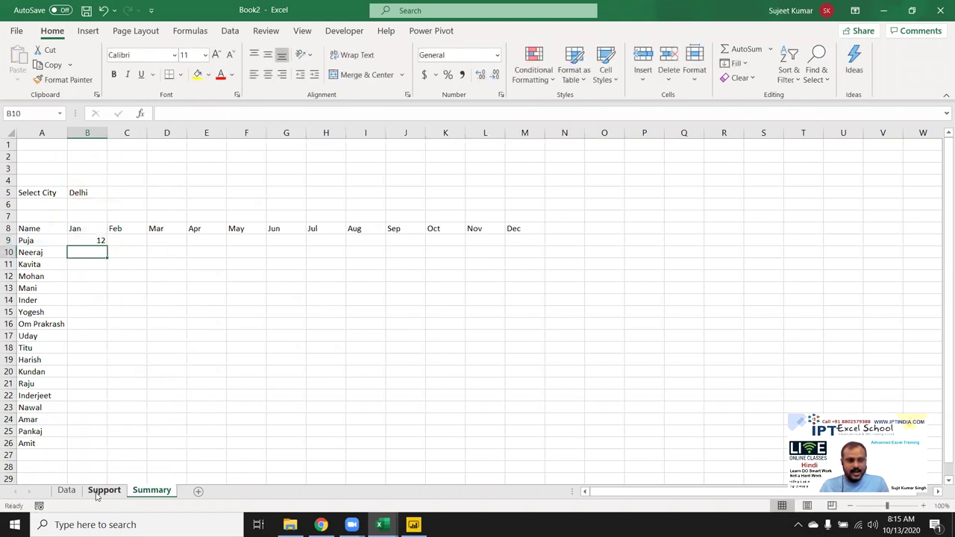
Step: On the Data sheet, change row 2983 to name Puja and city Delhi
{"action": "left_click", "coordinate": [62, 490]}
{"action": "scroll", "coordinate": [21, 336], "scroll_direction": "up", "scroll_amount": 4}
{"action": "scroll", "coordinate": [45, 336], "scroll_direction": "down", "scroll_amount": 4}
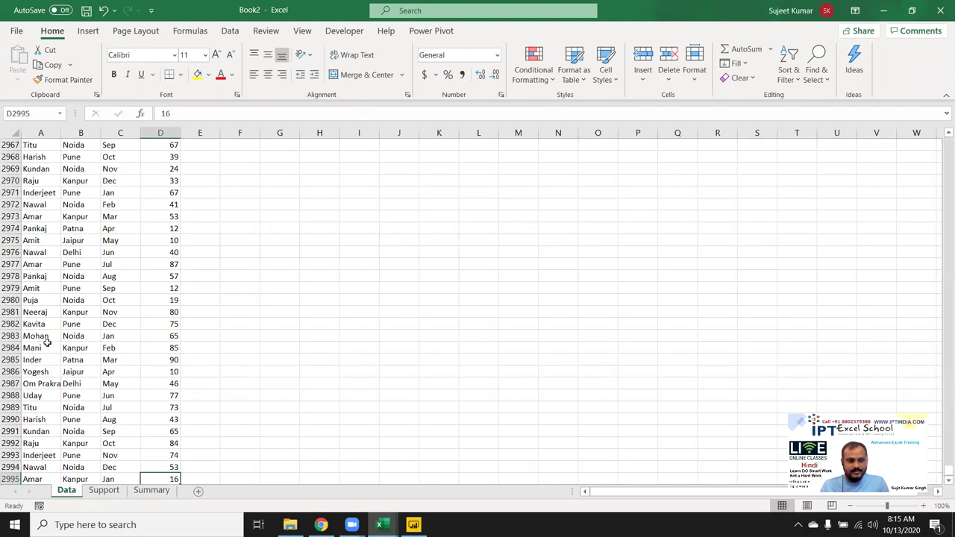
{"action": "left_click", "coordinate": [41, 337]}
{"action": "type", "text": "Puja"}
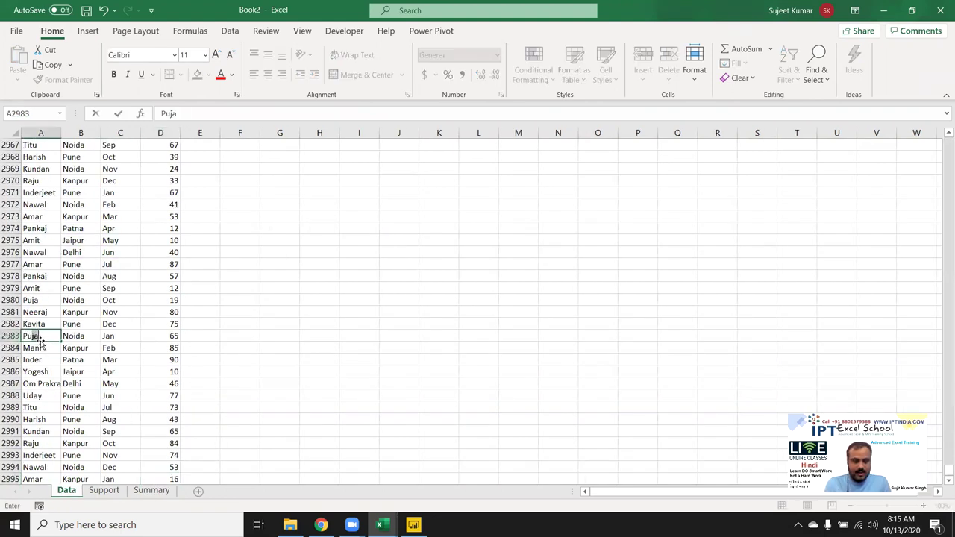
{"action": "key", "text": "Tab"}
{"action": "type", "text": "Delhi"}
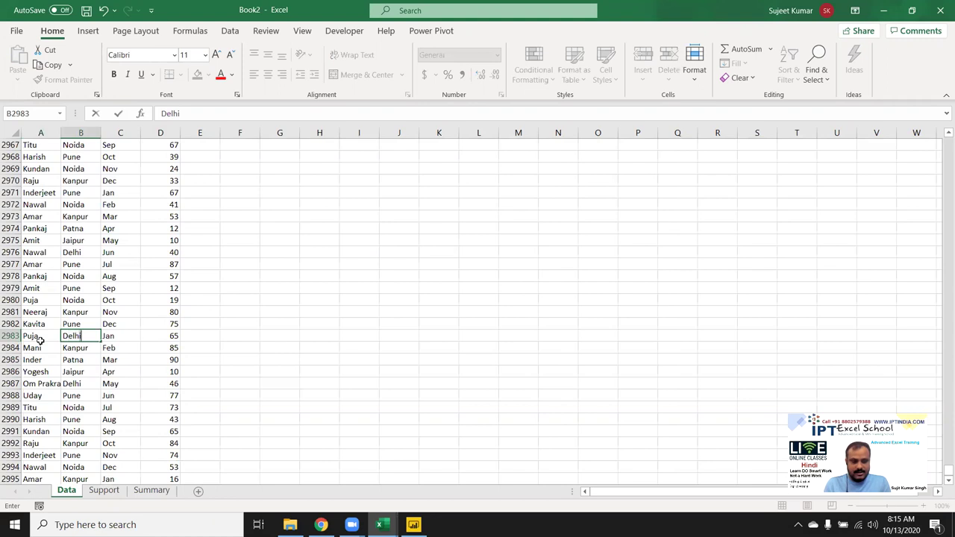
{"action": "key", "text": "Tab"}
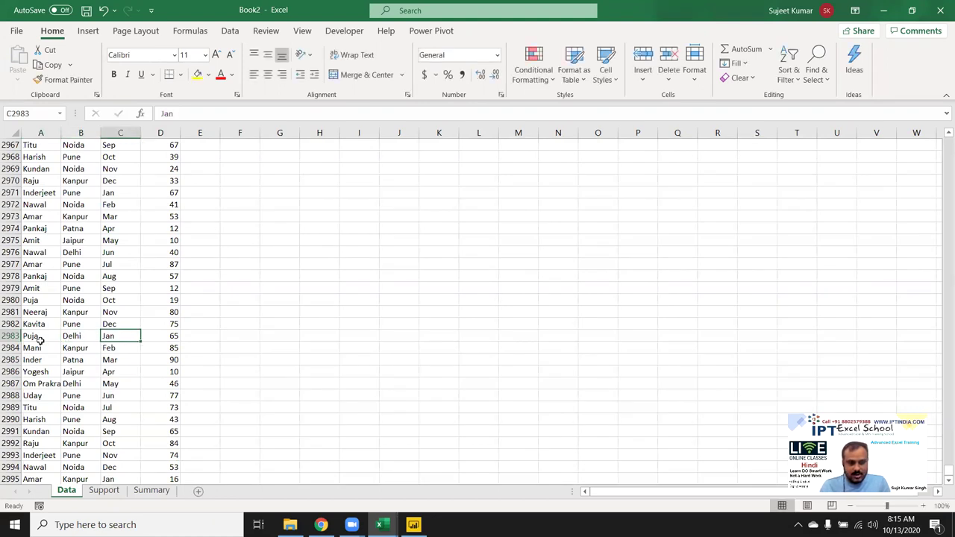
{"action": "key", "text": "Tab"}
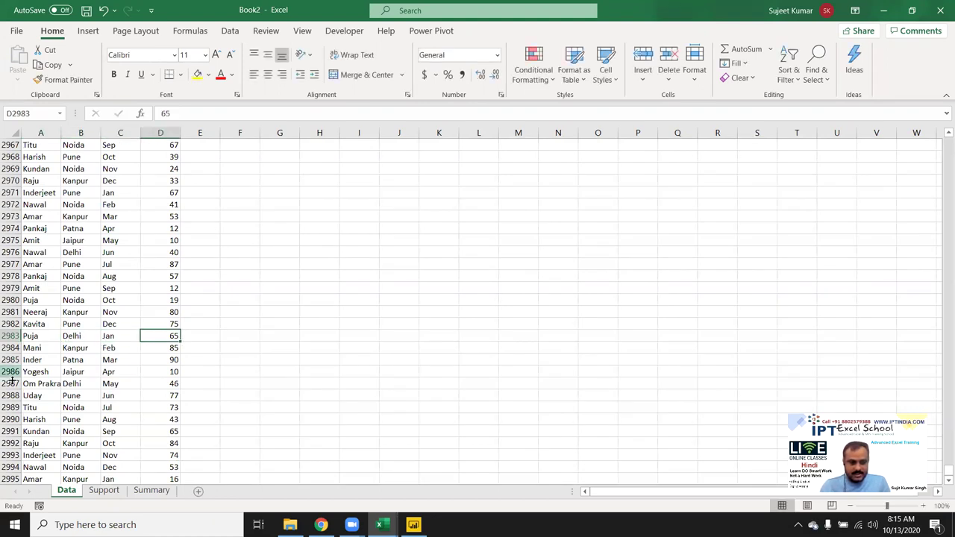
Step: Check on Summary that the Jan total in B9 now shows 77
{"action": "left_click", "coordinate": [150, 492]}
{"action": "left_click", "coordinate": [81, 233]}
{"action": "left_click", "coordinate": [94, 239]}
{"action": "scroll", "coordinate": [119, 271], "scroll_direction": "down", "scroll_amount": 3}
{"action": "scroll", "coordinate": [119, 273], "scroll_direction": "up", "scroll_amount": 3}
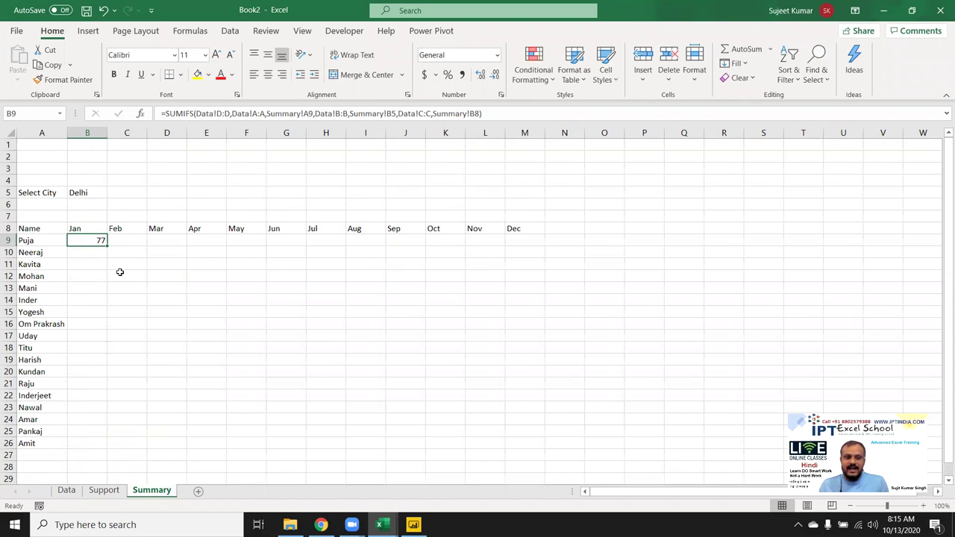
Step: Make the Sales sum range and the name, city and month criteria ranges in B9 absolute
{"action": "left_click", "coordinate": [222, 114]}
{"action": "key", "text": "F4"}
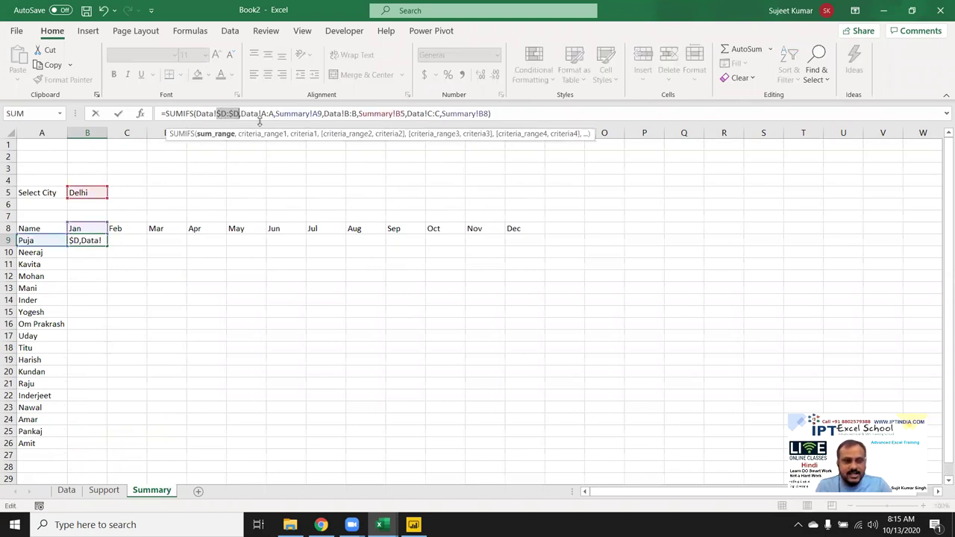
{"action": "left_click", "coordinate": [269, 114]}
{"action": "key", "text": "F4"}
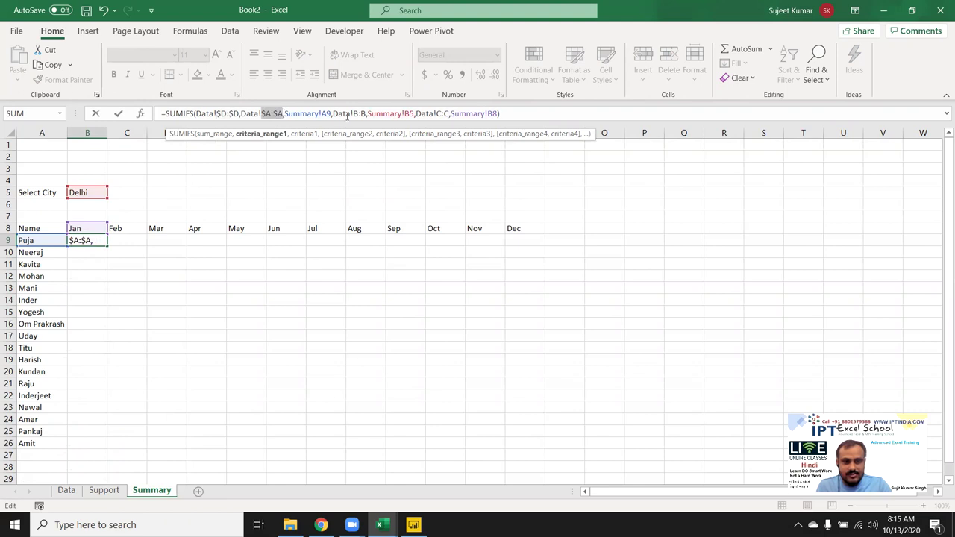
{"action": "left_click", "coordinate": [359, 115]}
{"action": "key", "text": "F4"}
{"action": "left_click", "coordinate": [453, 114]}
{"action": "key", "text": "F4"}
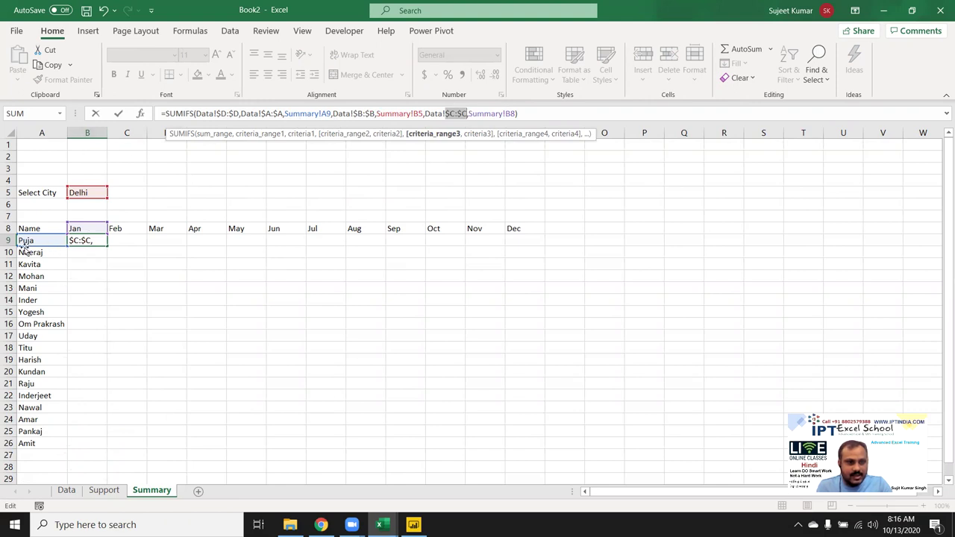
Step: Change the name criterion to $A9 and the city criterion to Summary!$B$5, then commit
{"action": "left_click_drag", "start_coordinate": [326, 113], "coordinate": [284, 113]}
{"action": "type", "text": "A9"}
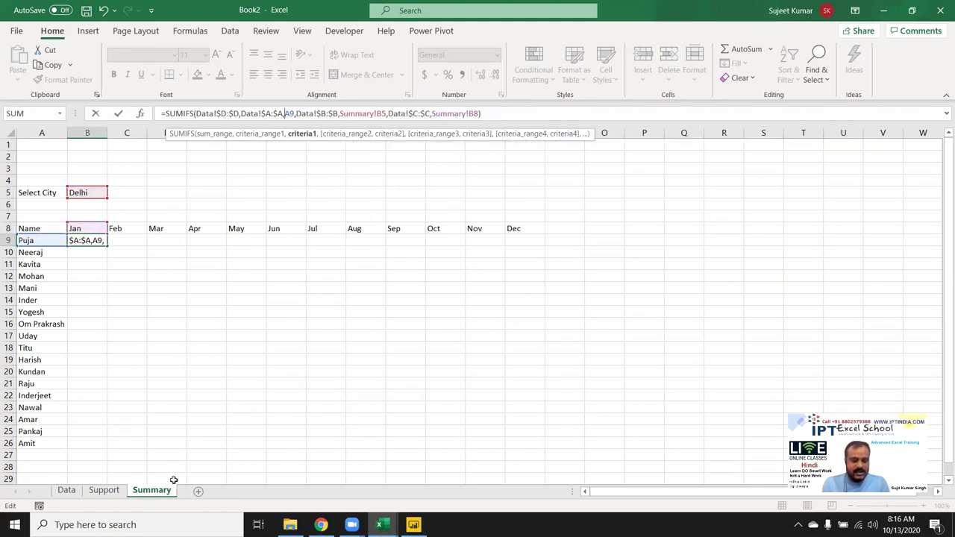
{"action": "key", "text": "F4"}
{"action": "key", "text": "F4"}
{"action": "key", "text": "F4"}
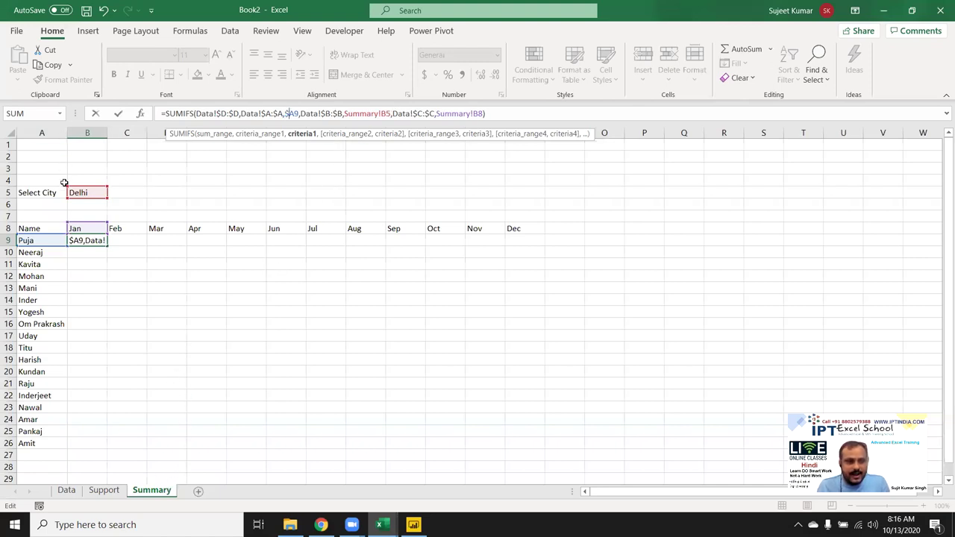
{"action": "left_click", "coordinate": [383, 112]}
{"action": "key", "text": "F4"}
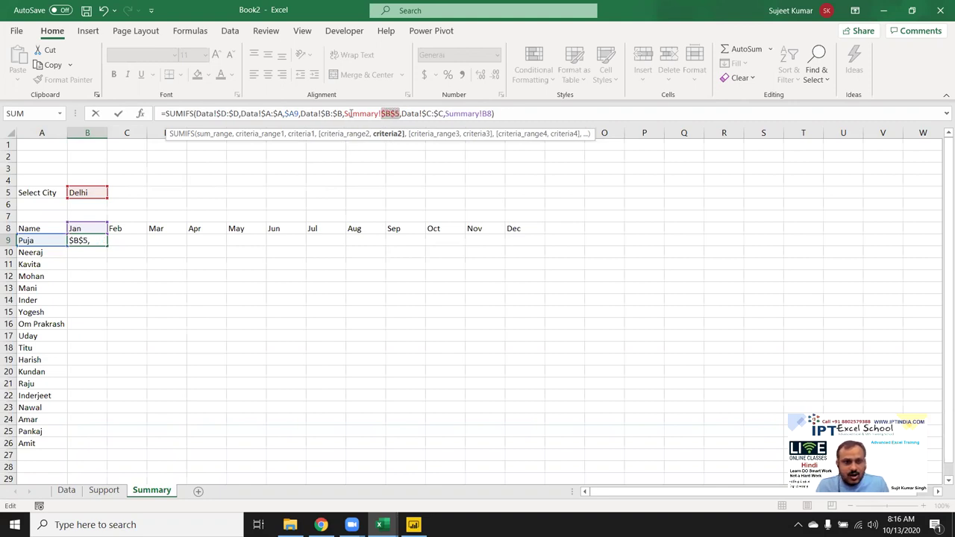
{"action": "left_click", "coordinate": [492, 113]}
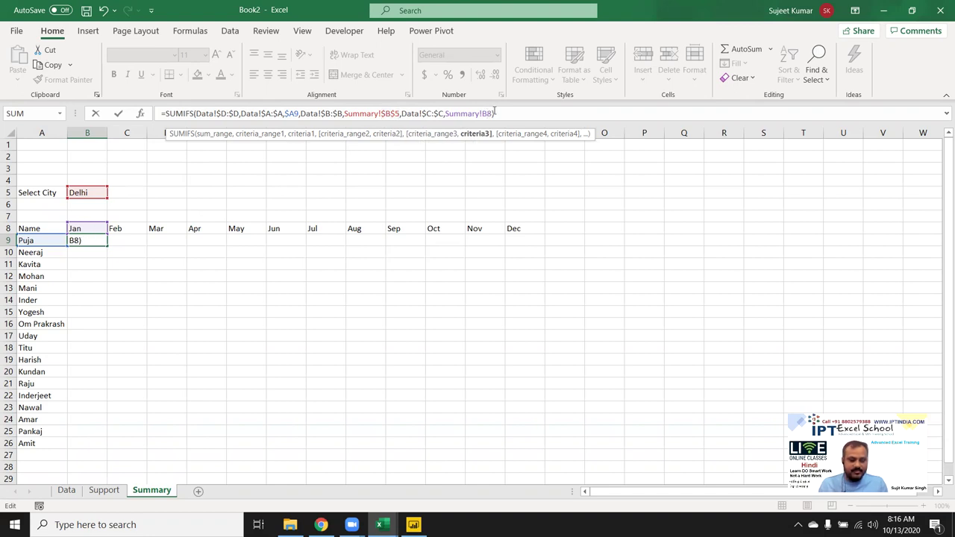
{"action": "key", "text": "Return"}
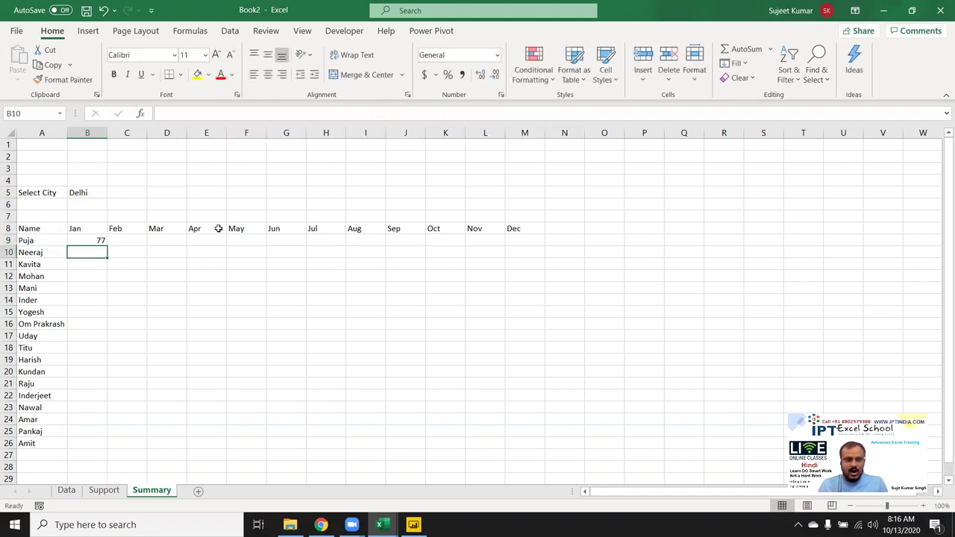
Step: Fill the B9 SUMIFS formula across B9:M26 and copy the names in A9:A26
{"action": "left_click", "coordinate": [98, 241]}
{"action": "mouse_move", "coordinate": [108, 246]}
{"action": "left_mouse_down"}
{"action": "mouse_move", "coordinate": [546, 246]}
{"action": "mouse_move", "coordinate": [533, 445]}
{"action": "left_mouse_up"}
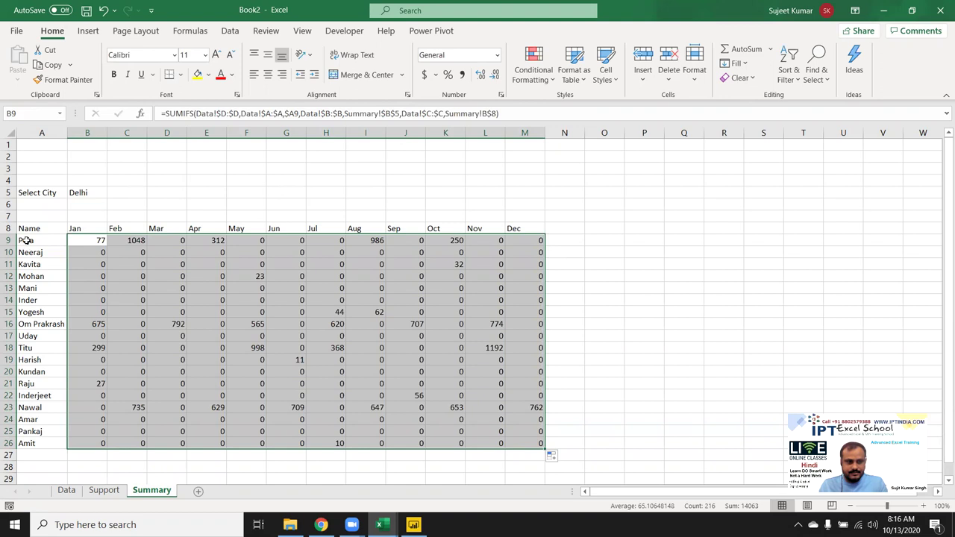
{"action": "left_click_drag", "start_coordinate": [26, 240], "coordinate": [47, 446]}
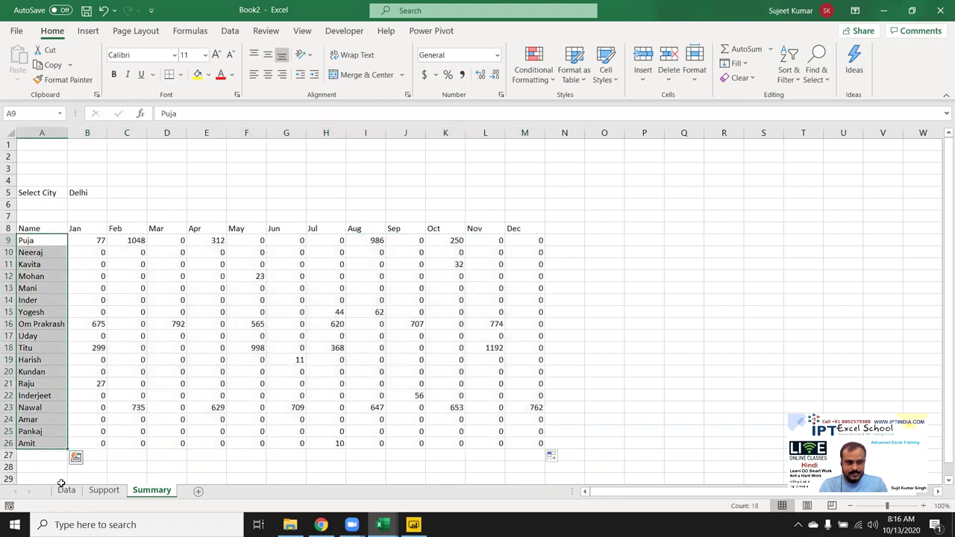
{"action": "key", "text": "ctrl+c"}
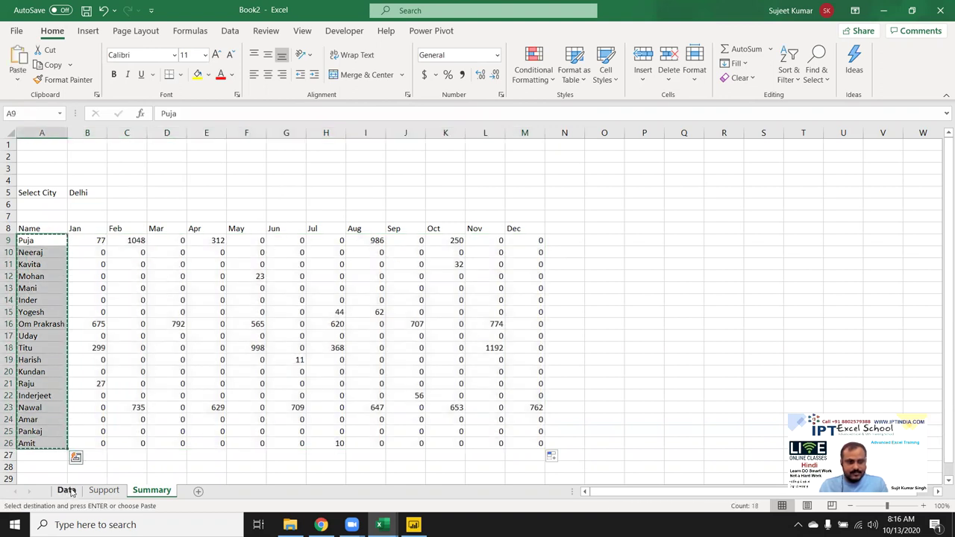
Step: Paste the names at Data!A2 and auto-fill the six cities in B2:B7 down column B
{"action": "left_click", "coordinate": [67, 490]}
{"action": "scroll", "coordinate": [42, 271], "scroll_direction": "up", "scroll_amount": 6}
{"action": "left_click", "coordinate": [42, 274]}
{"action": "key", "text": "ctrl+Home"}
{"action": "key", "text": "Down"}
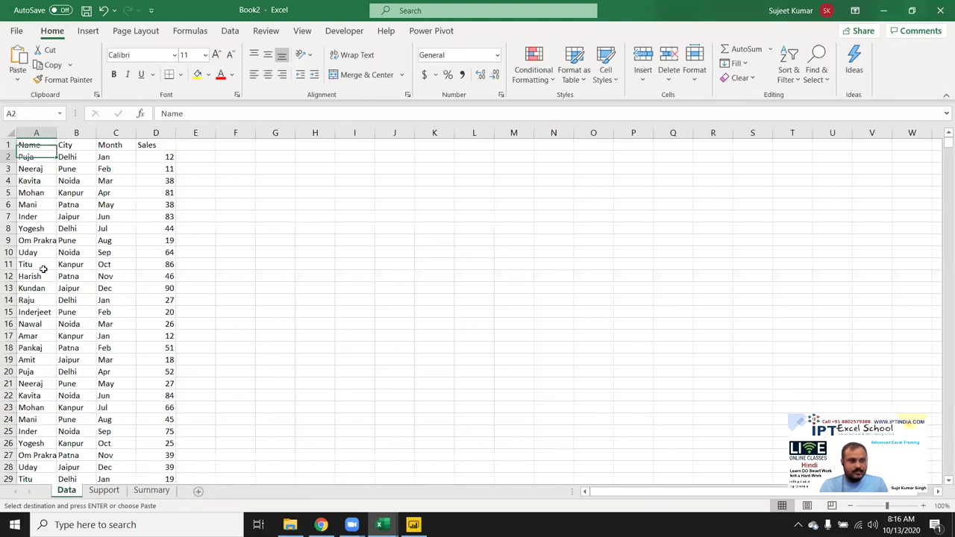
{"action": "key", "text": "ctrl+v"}
{"action": "key", "text": "Escape"}
{"action": "key", "text": "ctrl+shift+Down"}
{"action": "left_click_drag", "start_coordinate": [70, 157], "coordinate": [71, 218]}
{"action": "double_click", "coordinate": [95, 222]}
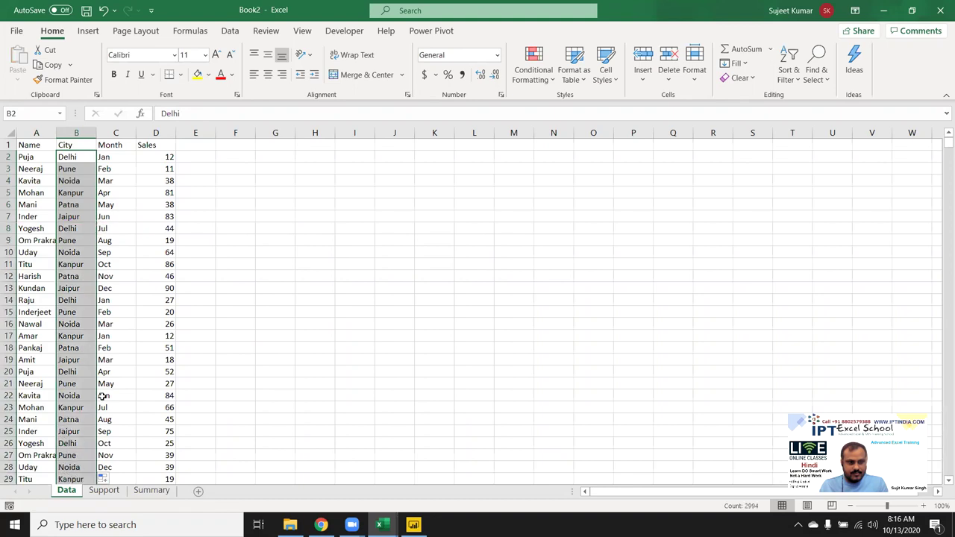
Step: Inspect the recalculated SUMIFS results on Summary, including G14 and I13
{"action": "left_click", "coordinate": [150, 494]}
{"action": "left_click", "coordinate": [188, 322]}
{"action": "left_click", "coordinate": [297, 300]}
{"action": "left_click", "coordinate": [352, 285]}
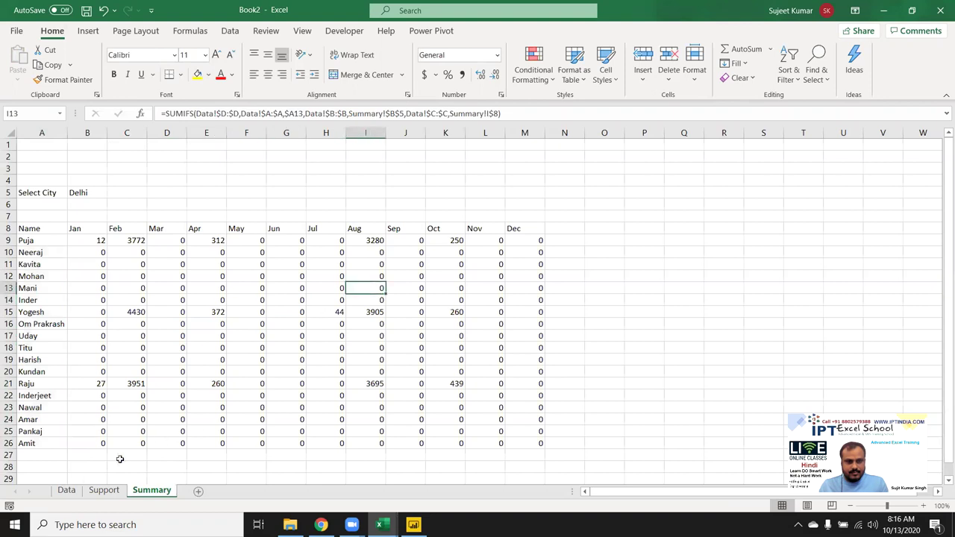
{"action": "left_click", "coordinate": [66, 492]}
Step: Copy the data block A2:D2995 and paste a second copy starting at A2996
{"action": "scroll", "coordinate": [87, 398], "scroll_direction": "down", "scroll_amount": 7}
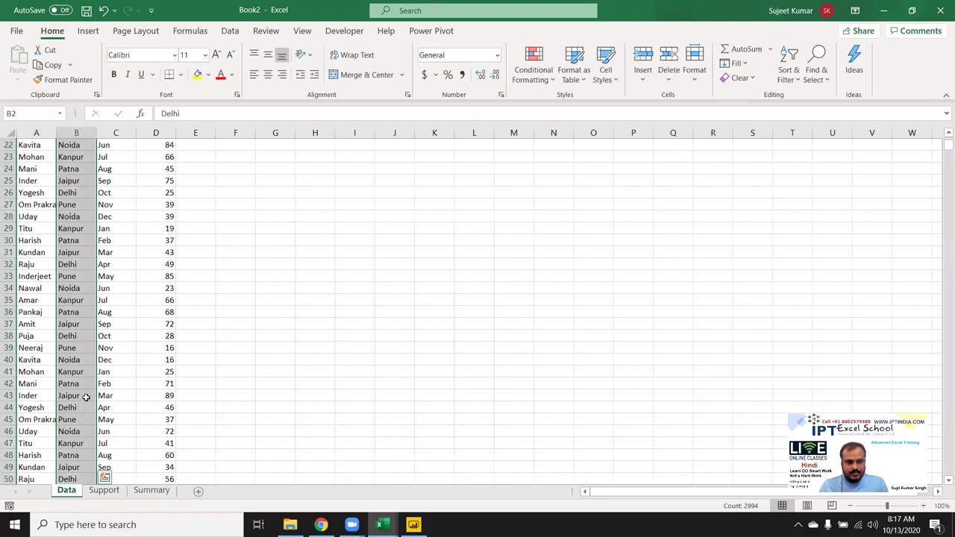
{"action": "key", "text": "ctrl+Down"}
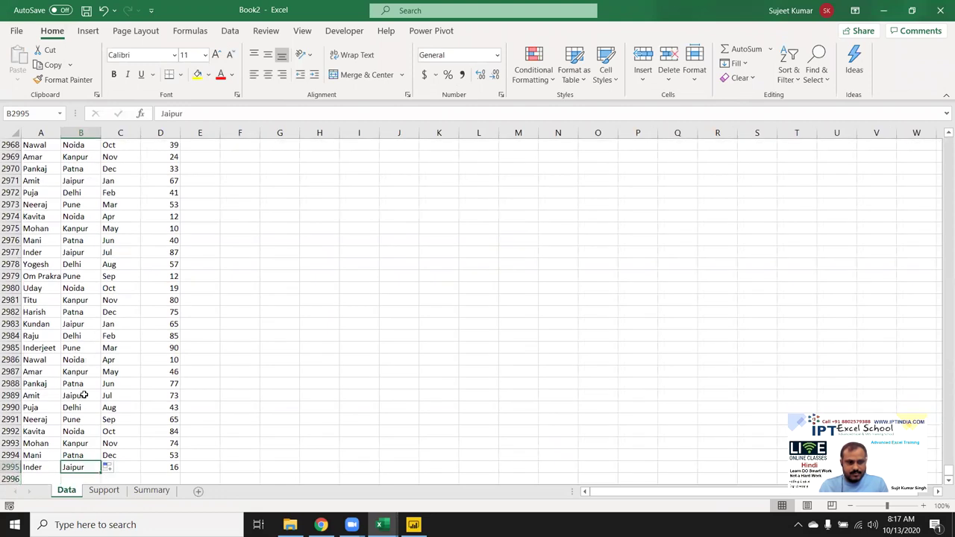
{"action": "key", "text": "ctrl+Up"}
{"action": "key", "text": "Right"}
{"action": "key", "text": "Right"}
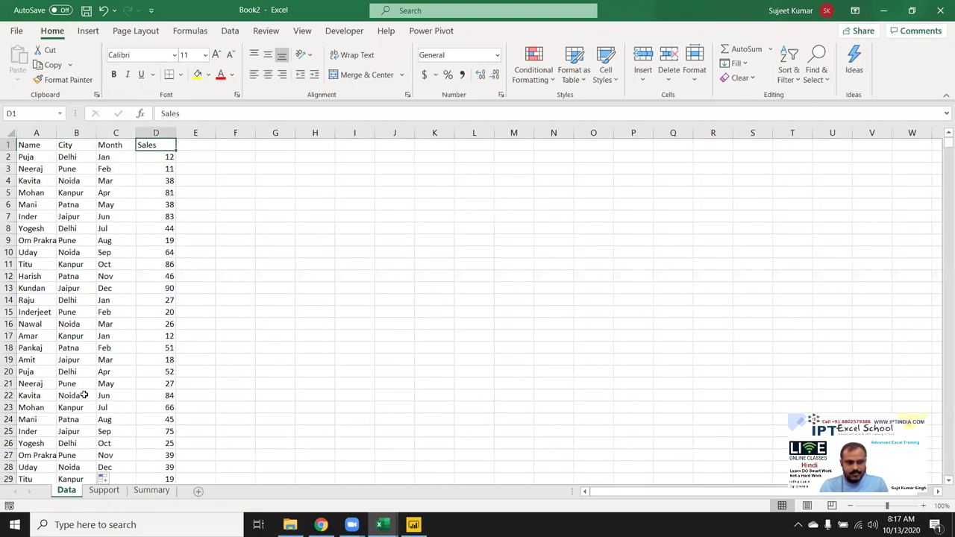
{"action": "key", "text": "Down"}
{"action": "key", "text": "Left"}
{"action": "key", "text": "Left"}
{"action": "key", "text": "Left"}
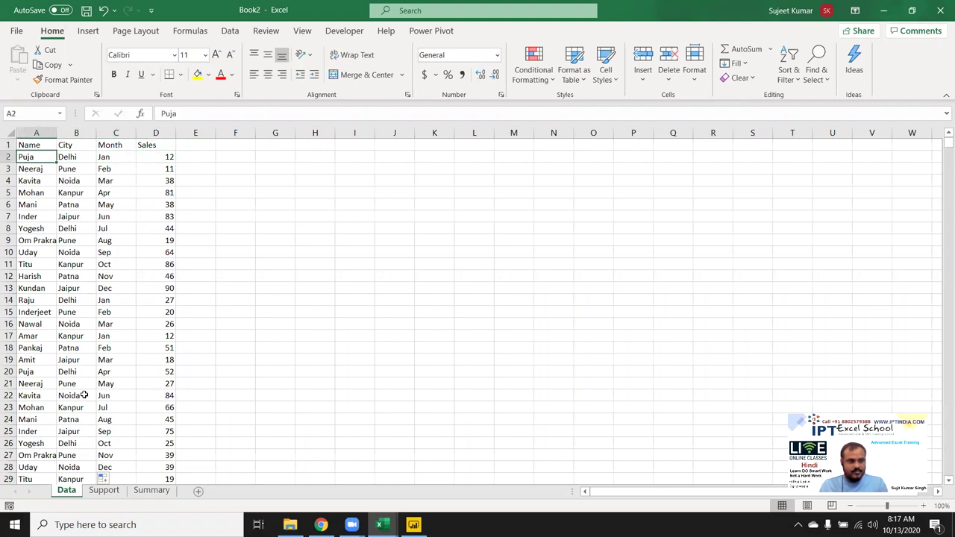
{"action": "key", "text": "ctrl+shift+Right"}
{"action": "key", "text": "ctrl+shift+Down"}
{"action": "key", "text": "ctrl+c"}
{"action": "key", "text": "ctrl+Down"}
{"action": "key", "text": "Down"}
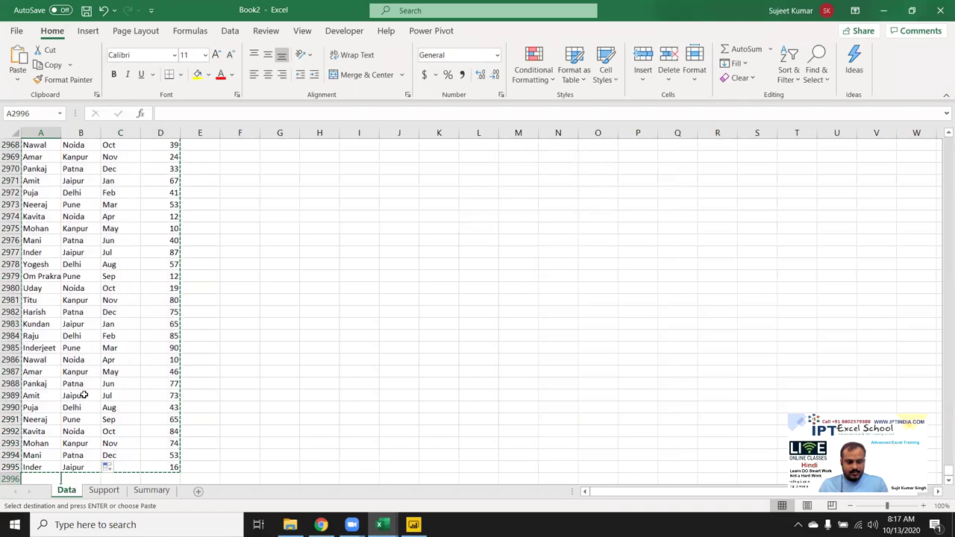
{"action": "key", "text": "ctrl+v"}
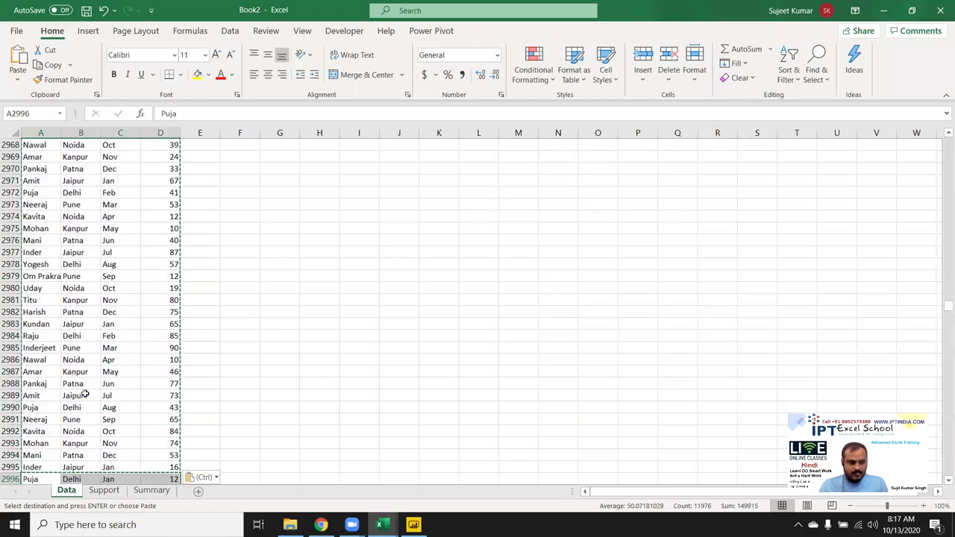
Step: Enter Jun in C2996 and fill the month series down the pasted rows
{"action": "scroll", "coordinate": [122, 448], "scroll_direction": "down", "scroll_amount": 2}
{"action": "scroll", "coordinate": [122, 445], "scroll_direction": "down", "scroll_amount": 1}
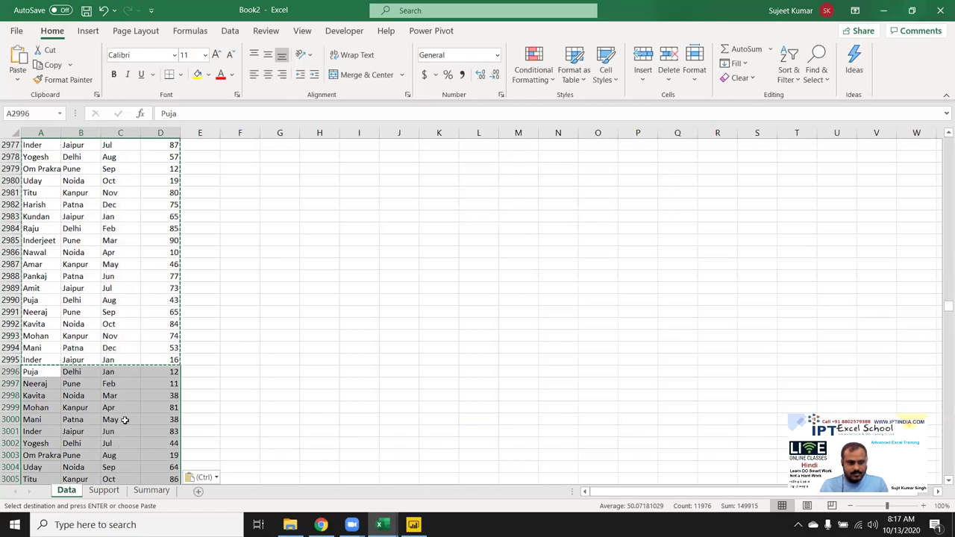
{"action": "scroll", "coordinate": [122, 412], "scroll_direction": "down", "scroll_amount": 5}
{"action": "scroll", "coordinate": [121, 380], "scroll_direction": "up", "scroll_amount": 4}
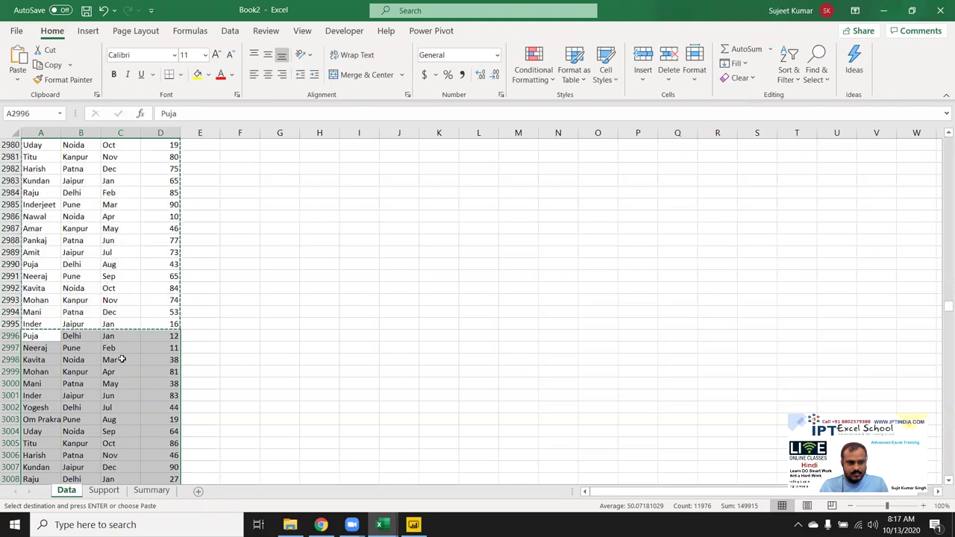
{"action": "left_click", "coordinate": [121, 337]}
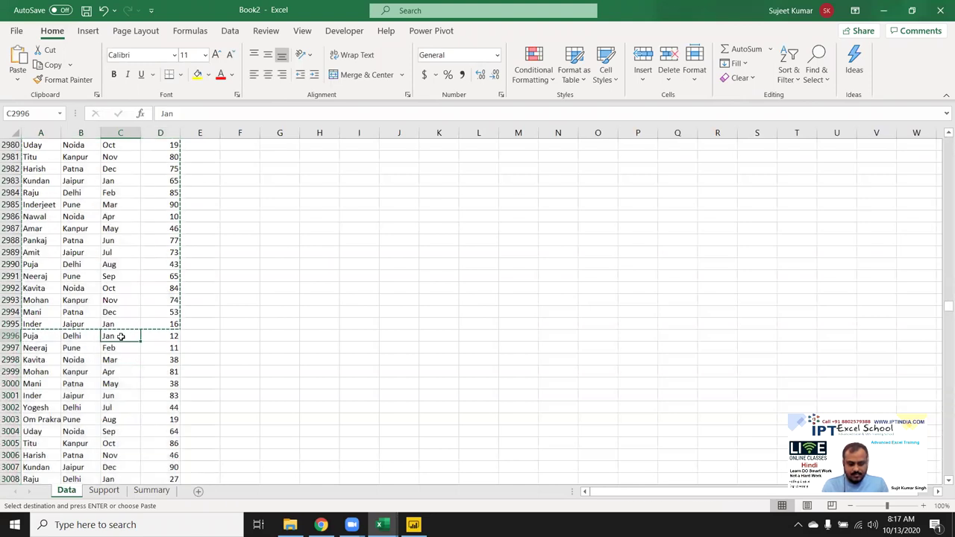
{"action": "type", "text": "J"}
{"action": "key", "text": "Return"}
{"action": "left_click", "coordinate": [121, 336]}
{"action": "double_click", "coordinate": [141, 344]}
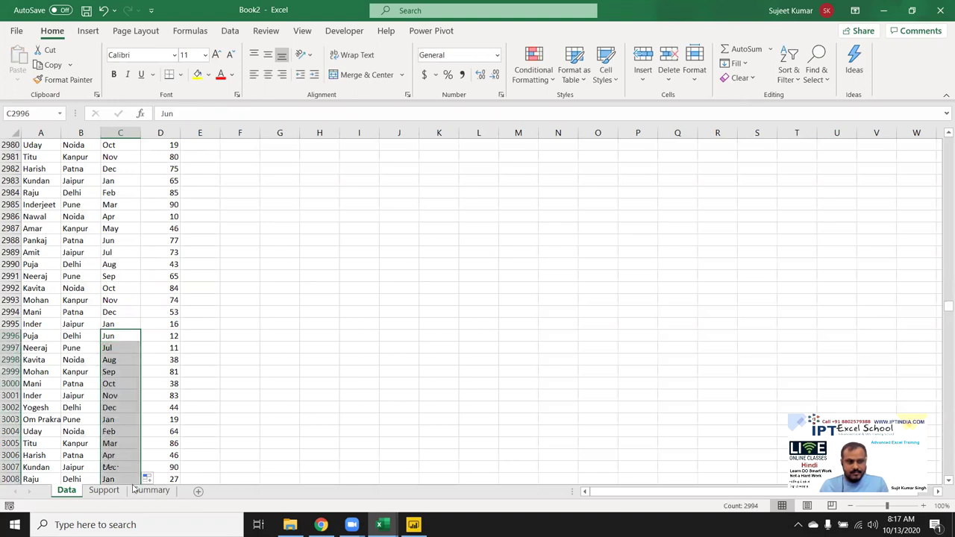
Step: Check the updated Summary totals against the Data month column, ending on Summary
{"action": "left_click", "coordinate": [153, 492]}
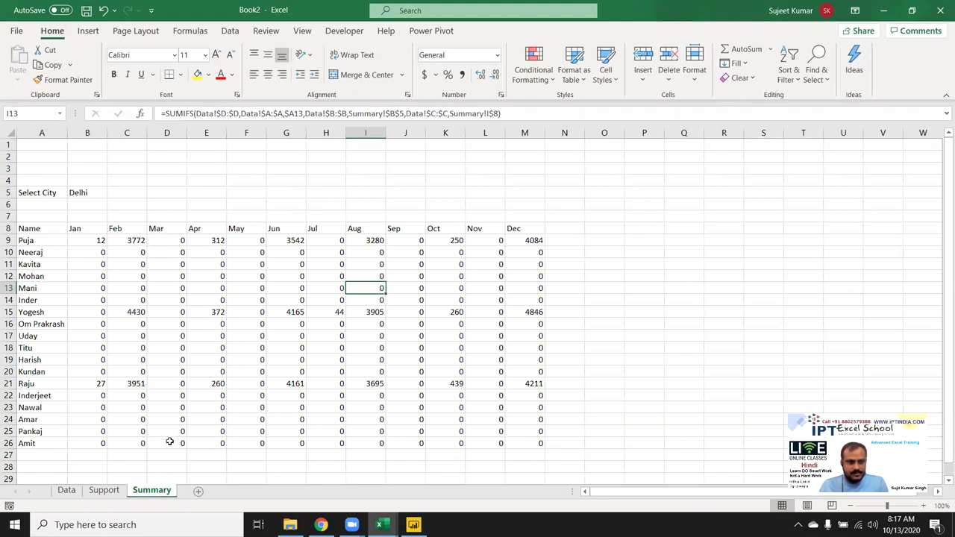
{"action": "left_click", "coordinate": [66, 490]}
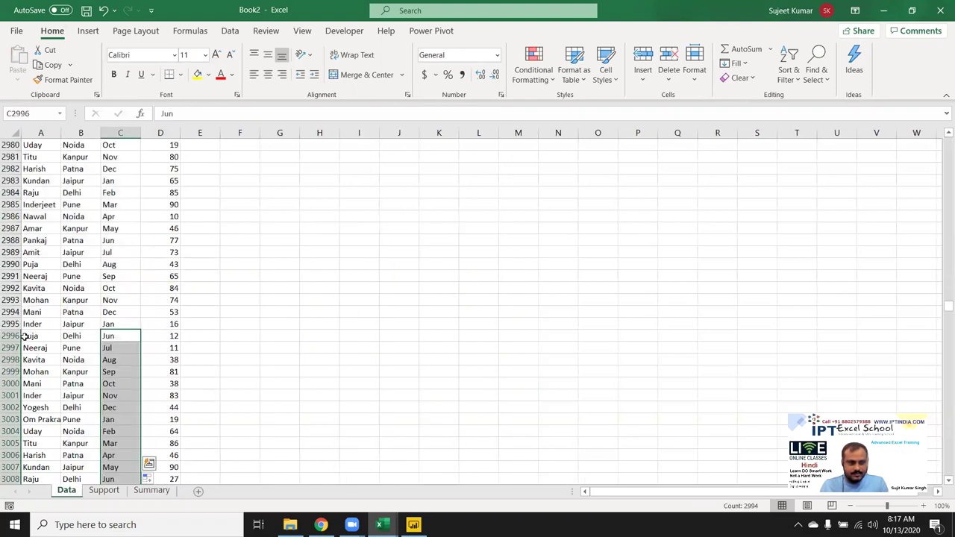
{"action": "key", "text": "ctrl+Down"}
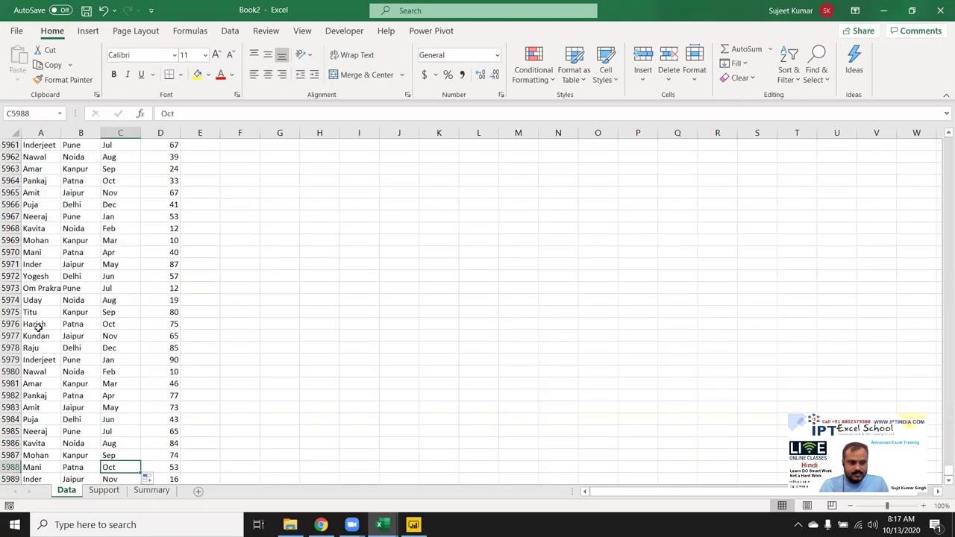
{"action": "key", "text": "ctrl+Up"}
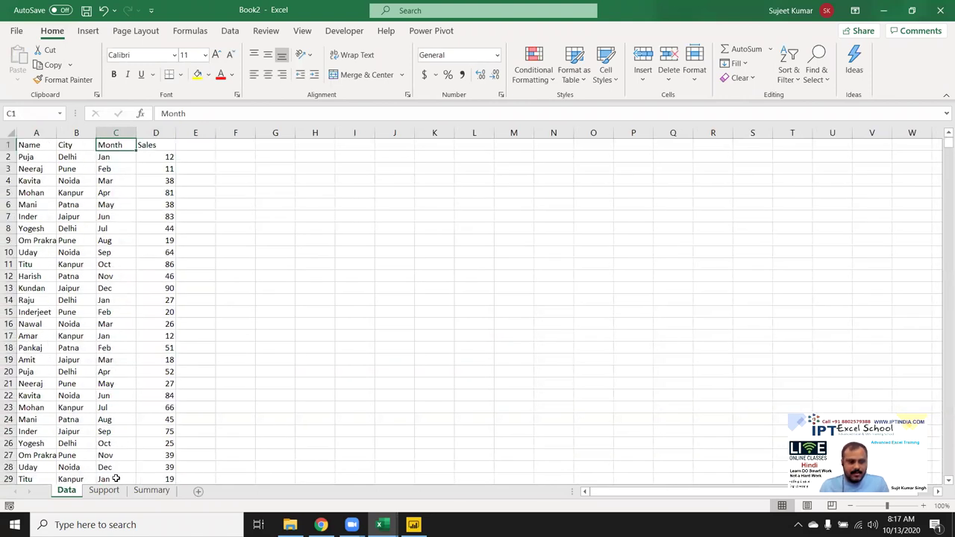
{"action": "left_click", "coordinate": [151, 490]}
Step: Switch the B5 city through Pune, Noida, Kanpur, Patna and finally Jaipur
{"action": "left_click", "coordinate": [88, 192]}
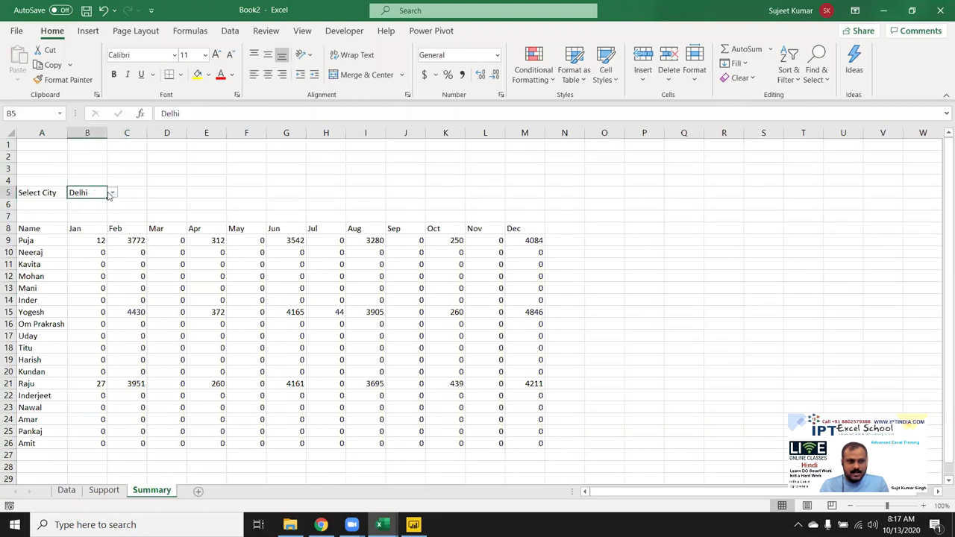
{"action": "left_click", "coordinate": [112, 193]}
{"action": "left_click", "coordinate": [104, 214]}
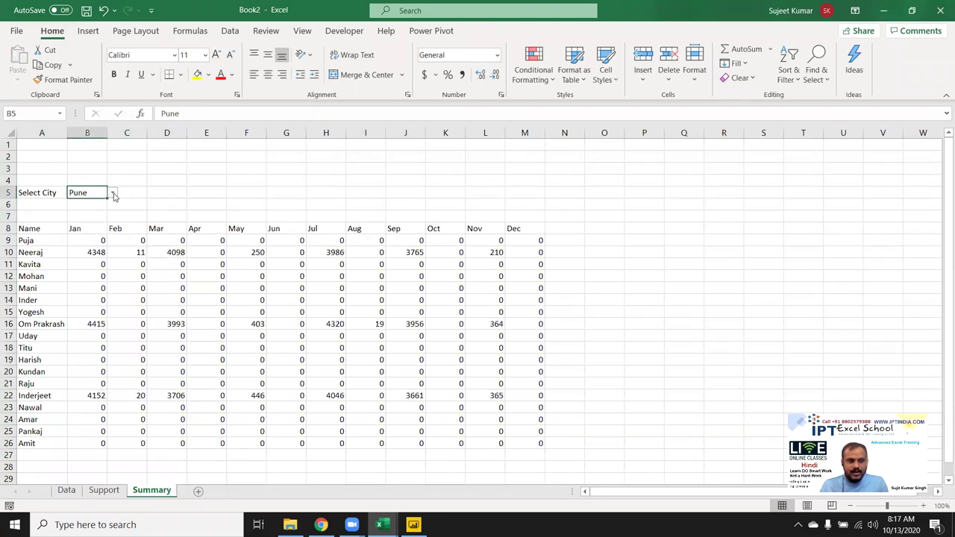
{"action": "left_click", "coordinate": [114, 196]}
{"action": "left_click", "coordinate": [105, 222]}
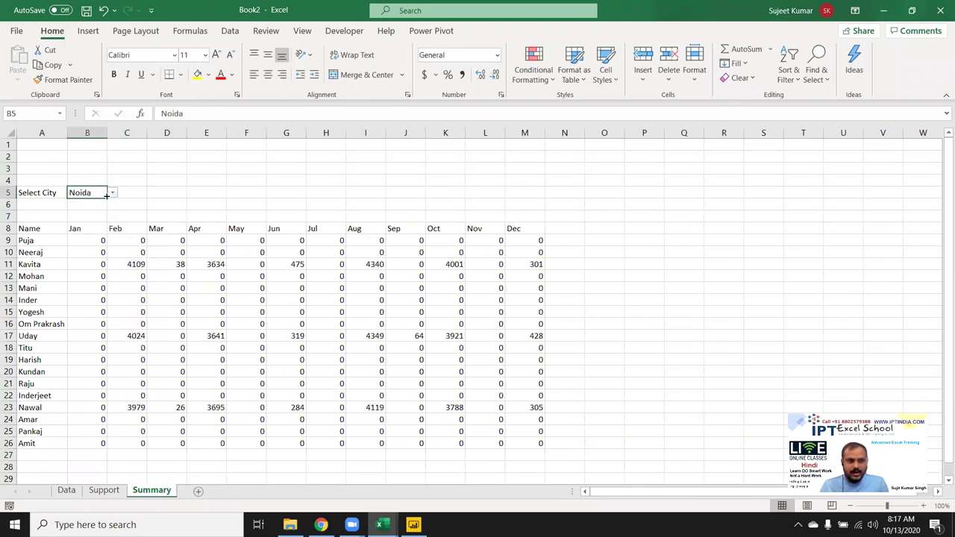
{"action": "left_click", "coordinate": [112, 194]}
{"action": "left_click", "coordinate": [104, 230]}
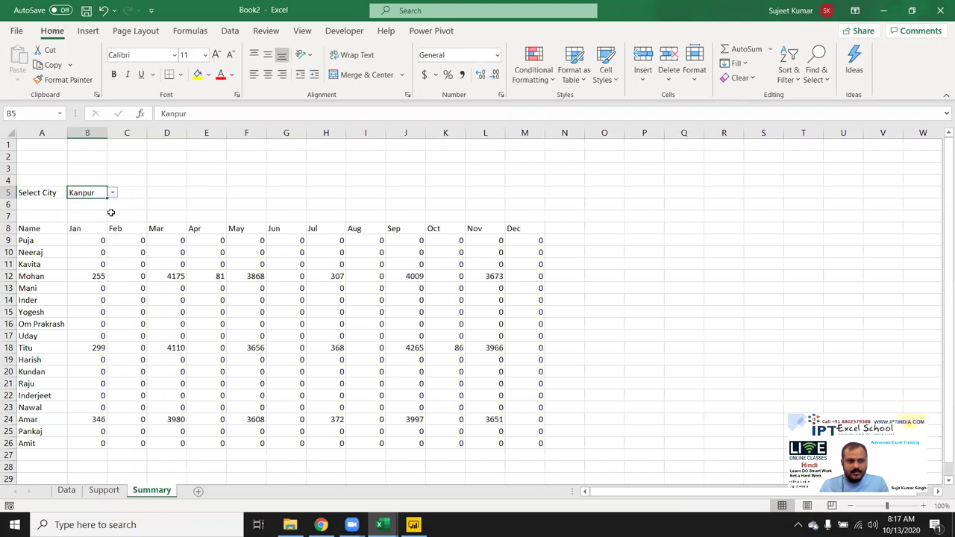
{"action": "left_click", "coordinate": [113, 194]}
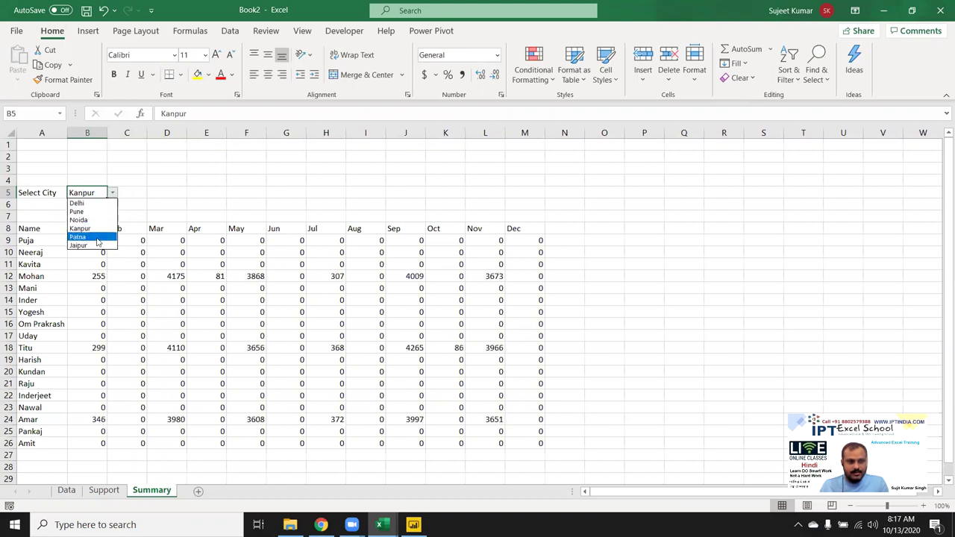
{"action": "left_click", "coordinate": [103, 239]}
{"action": "left_click", "coordinate": [113, 194]}
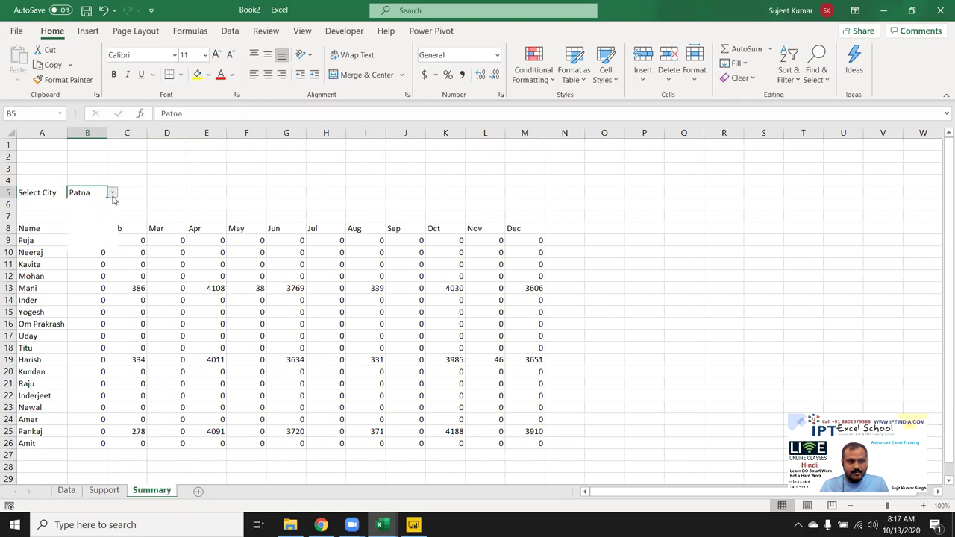
{"action": "left_click", "coordinate": [94, 246]}
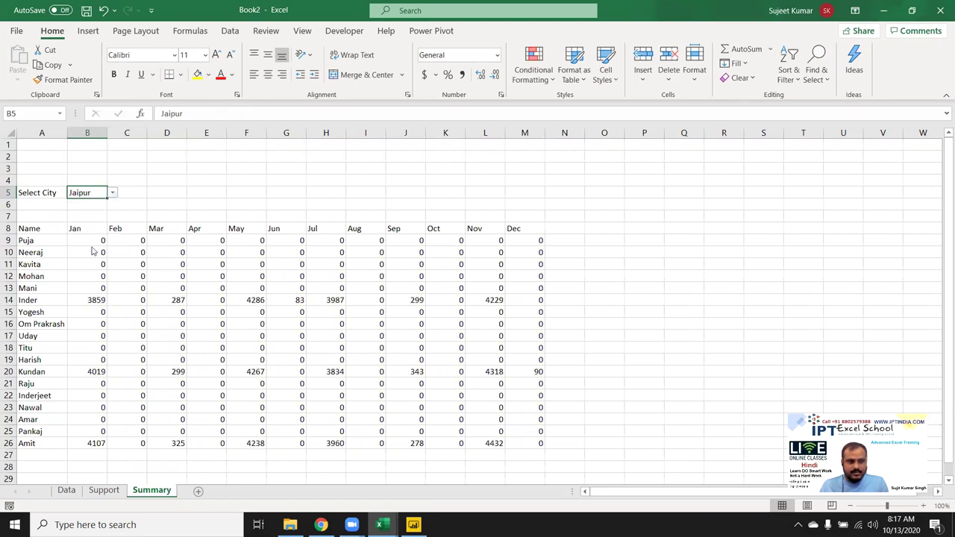
{"action": "left_click", "coordinate": [67, 491]}
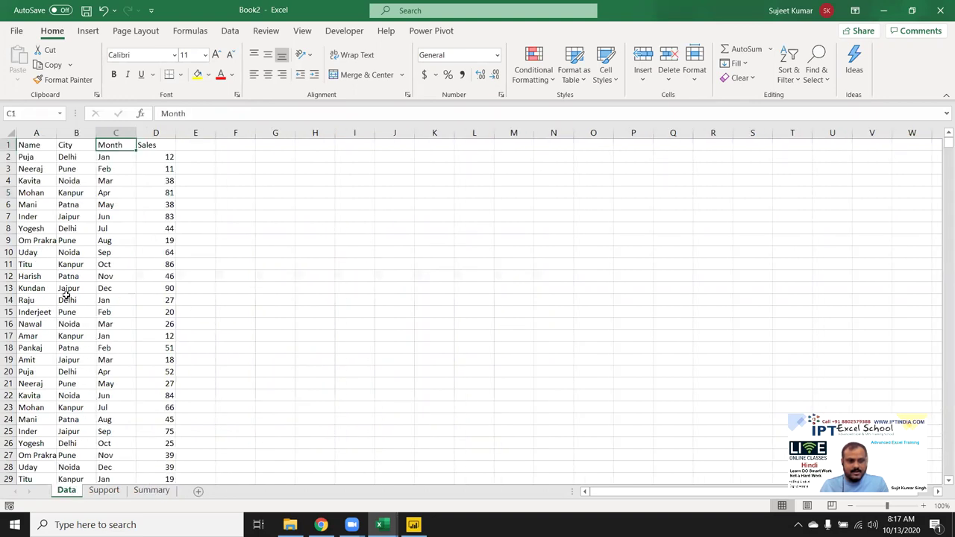
Step: Copy all Data records and paste three more copies below, reaching row 23954
{"action": "left_click", "coordinate": [75, 158]}
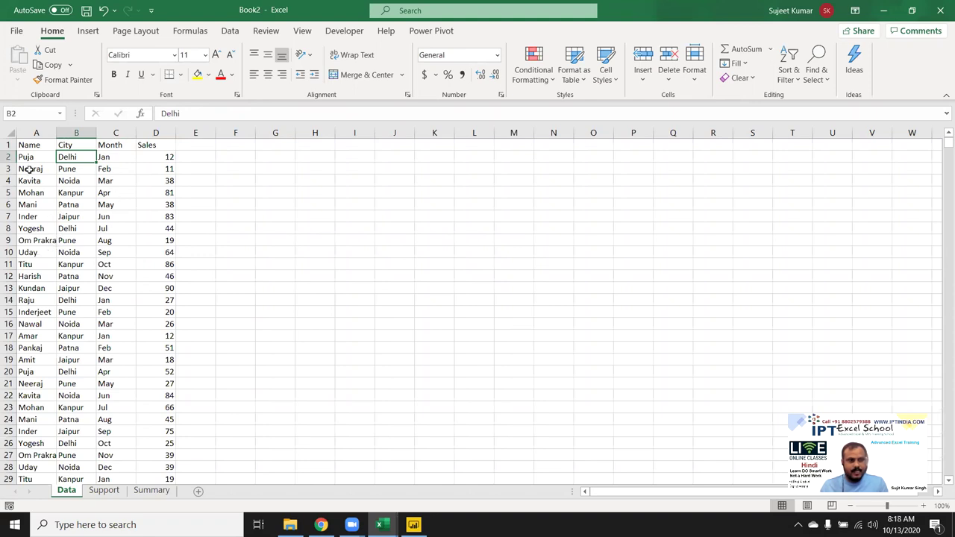
{"action": "key", "text": "Left"}
{"action": "key", "text": "ctrl+shift+Right"}
{"action": "key", "text": "ctrl+shift+Down"}
{"action": "key", "text": "ctrl+c"}
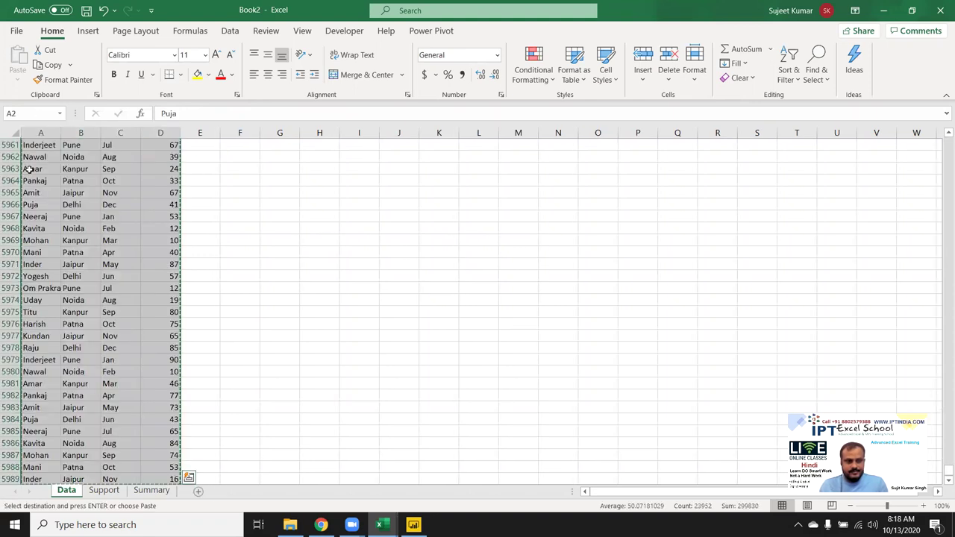
{"action": "key", "text": "ctrl+Down"}
{"action": "key", "text": "Down"}
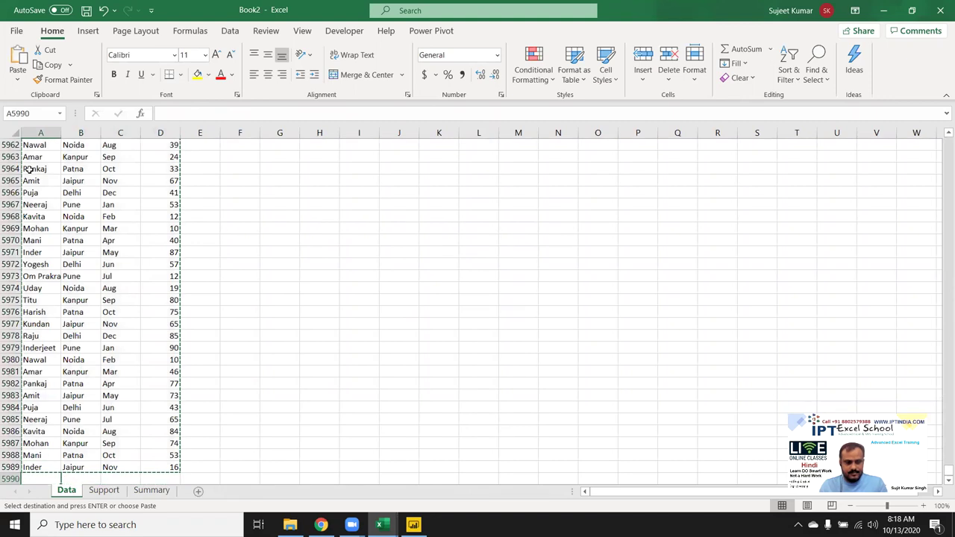
{"action": "key", "text": "ctrl+v"}
{"action": "key", "text": "ctrl+Down"}
{"action": "key", "text": "Down"}
{"action": "key", "text": "ctrl+v"}
{"action": "key", "text": "ctrl+Down"}
{"action": "key", "text": "Down"}
{"action": "key", "text": "ctrl+v"}
{"action": "key", "text": "ctrl+Down"}
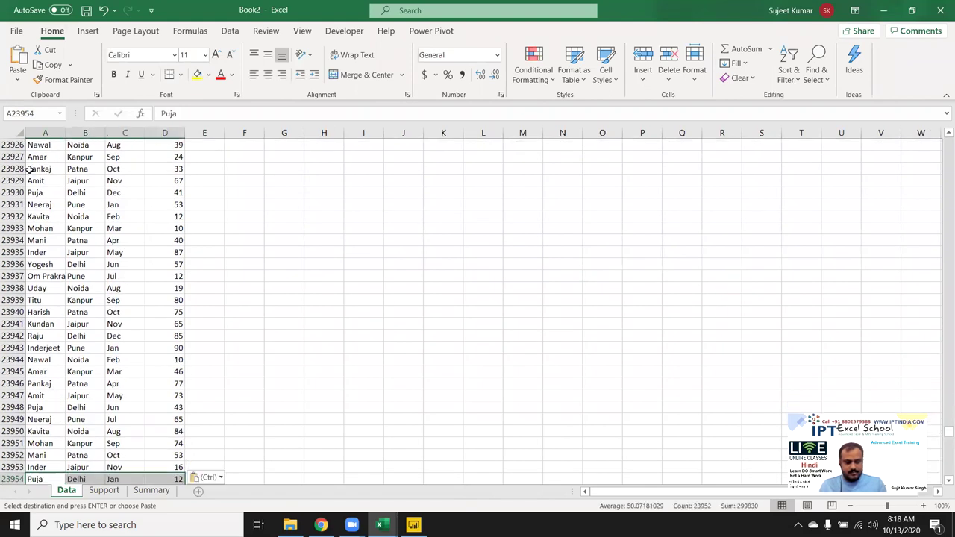
Step: Refill the Month column down from C2 with repeating months and view the Summary totals
{"action": "key", "text": "ctrl+Home"}
{"action": "key", "text": "Right"}
{"action": "key", "text": "Right"}
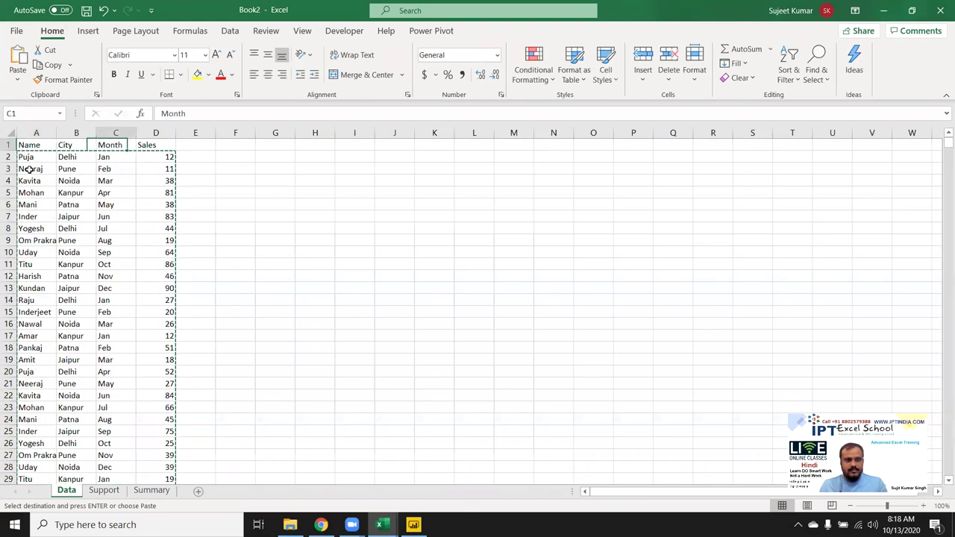
{"action": "key", "text": "Down"}
{"action": "key", "text": "Escape"}
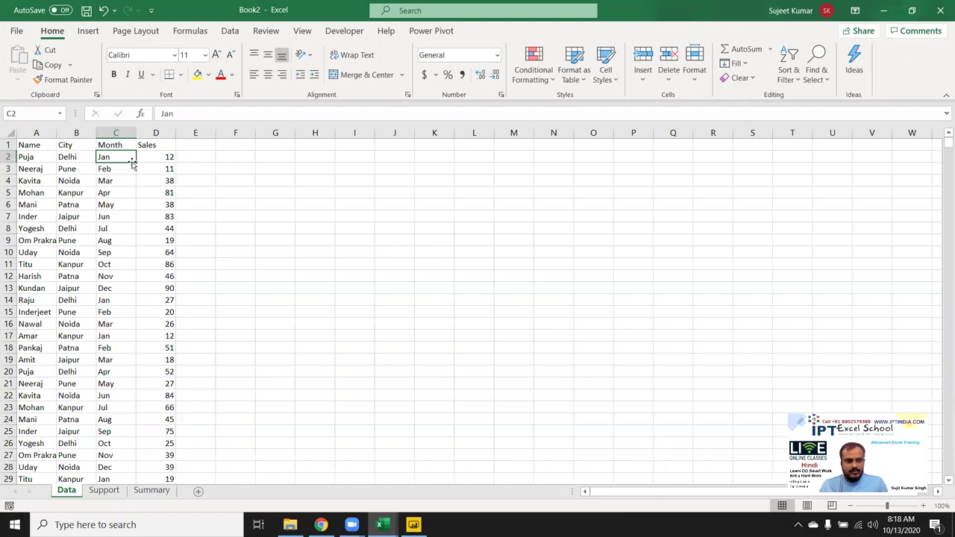
{"action": "key", "text": "ctrl+shift+Down"}
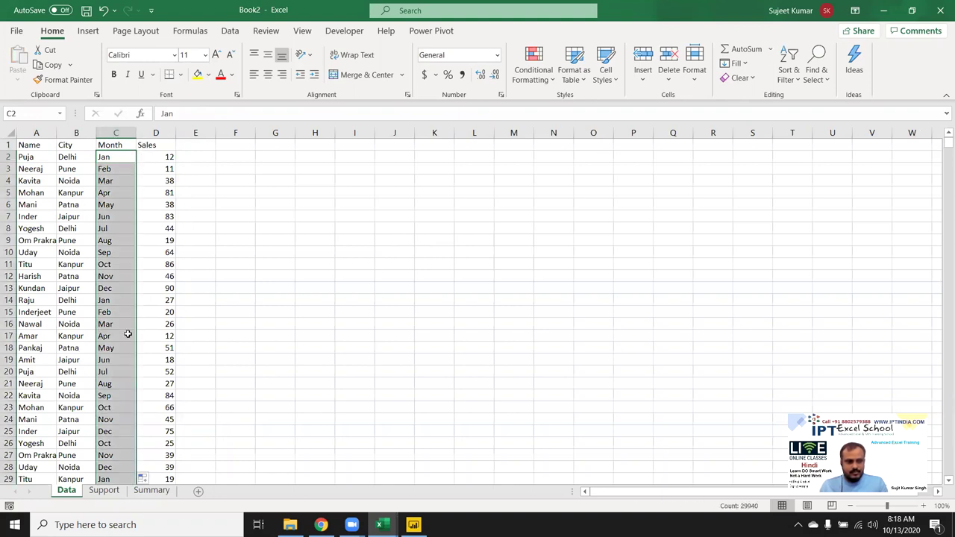
{"action": "left_click", "coordinate": [157, 491]}
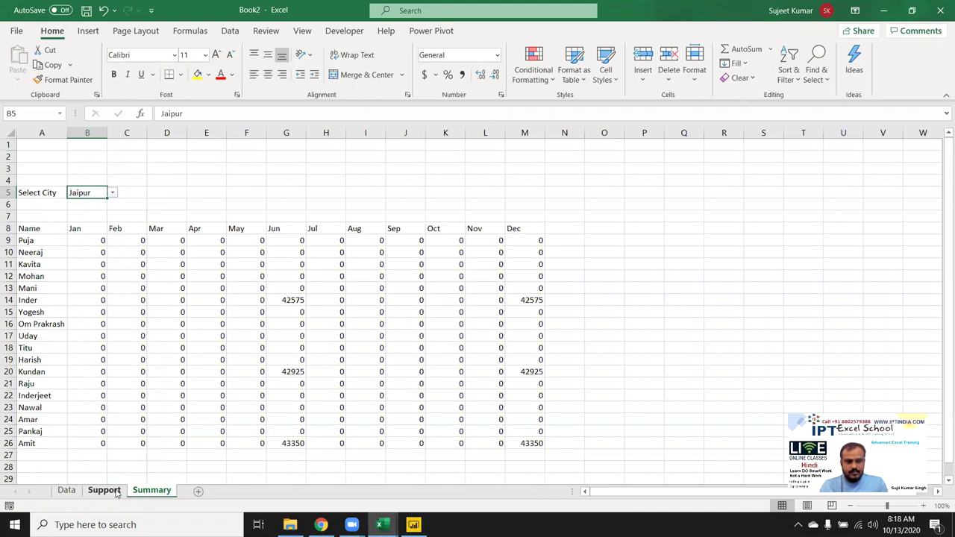
Step: Refill the Data sheet's City column by filling the B2:B15 city pattern down to the last row
{"action": "left_click", "coordinate": [66, 492]}
{"action": "mouse_move", "coordinate": [68, 159]}
{"action": "left_mouse_down"}
{"action": "mouse_move", "coordinate": [64, 217]}
{"action": "mouse_move", "coordinate": [85, 317]}
{"action": "left_mouse_up"}
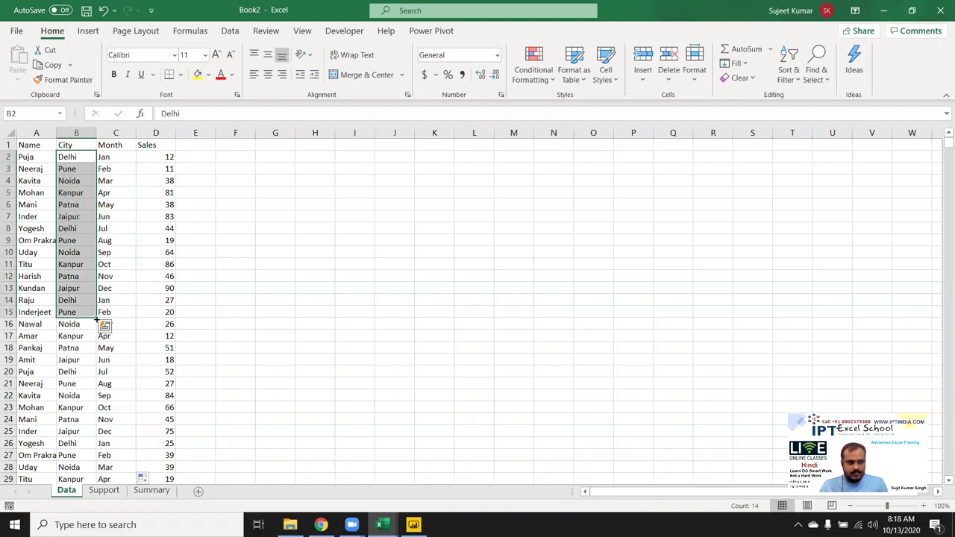
{"action": "double_click", "coordinate": [97, 319]}
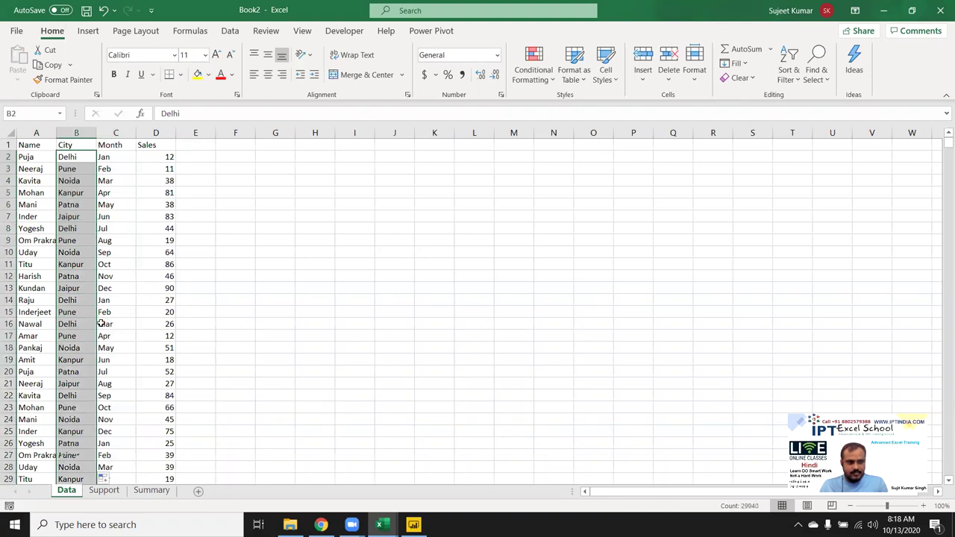
{"action": "left_click", "coordinate": [146, 491]}
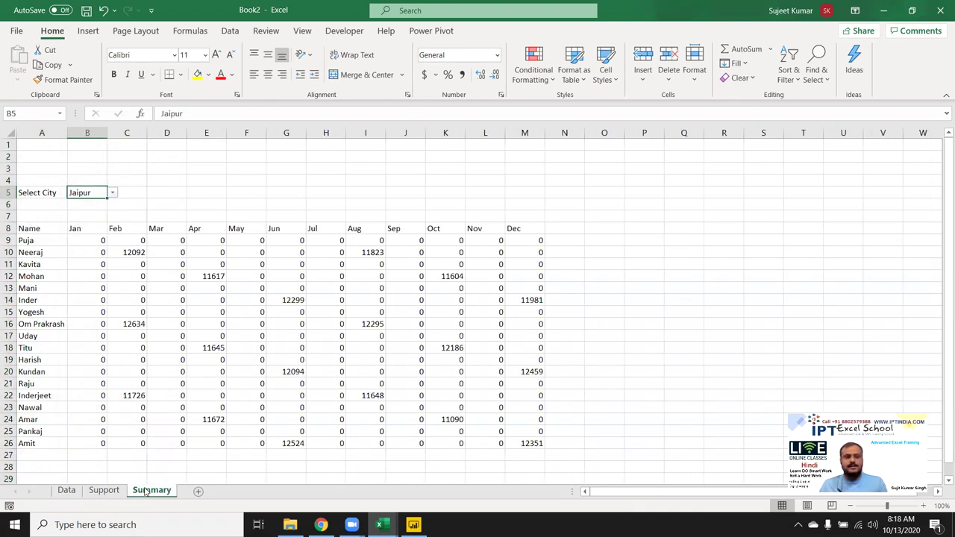
{"action": "left_click_drag", "start_coordinate": [34, 230], "coordinate": [514, 444]}
Step: Give table A8:M26 a thick outline border and dotted inside borders via Format Cells
{"action": "right_click", "coordinate": [549, 453]}
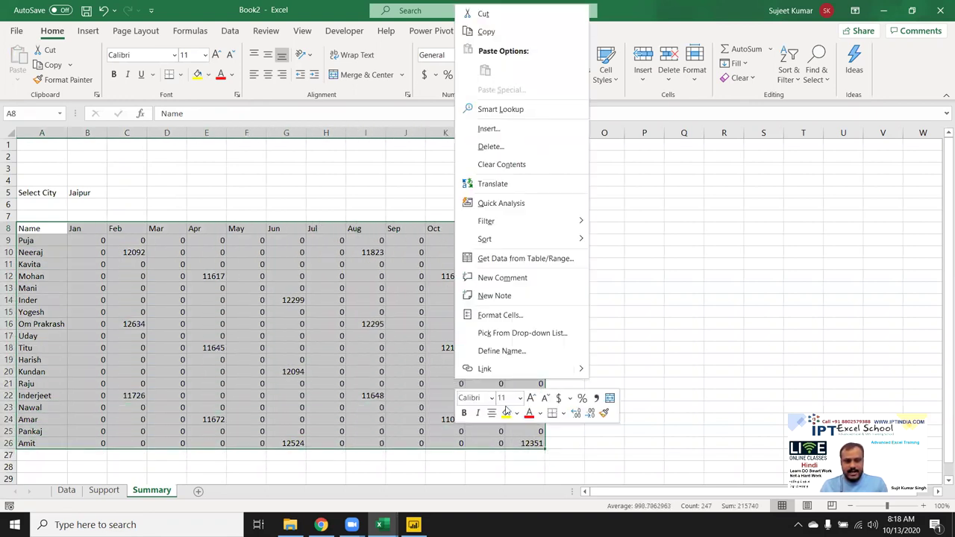
{"action": "left_click", "coordinate": [502, 316]}
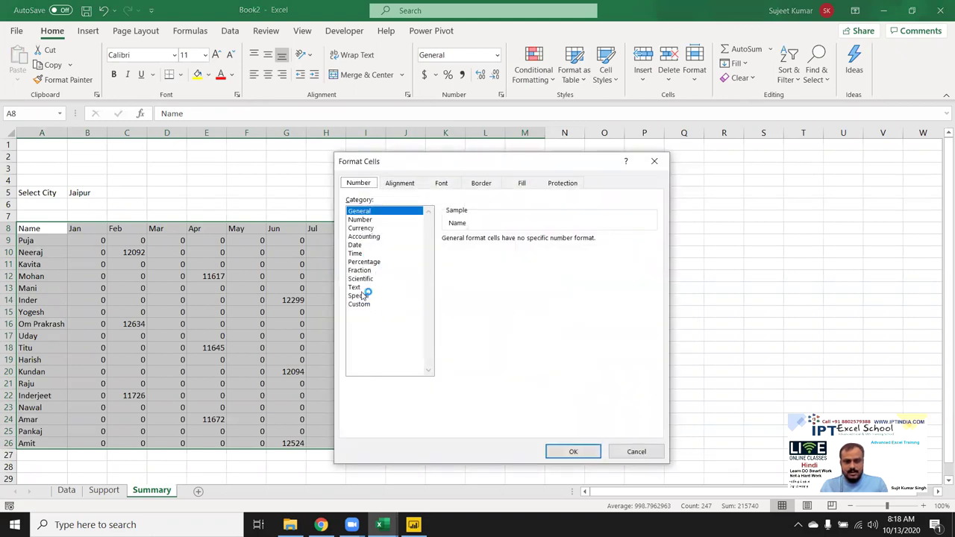
{"action": "left_click", "coordinate": [480, 184]}
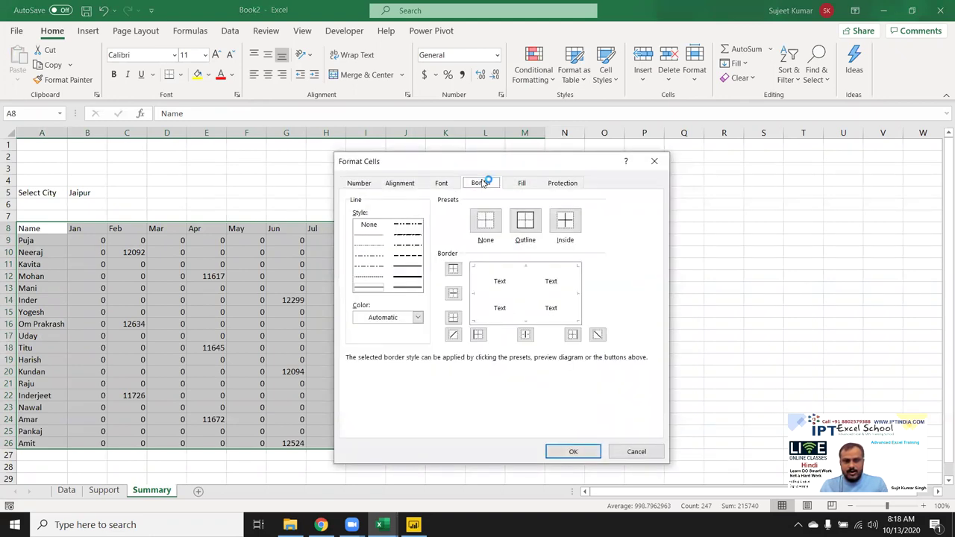
{"action": "left_click", "coordinate": [418, 279]}
{"action": "left_click", "coordinate": [526, 220]}
{"action": "left_click", "coordinate": [565, 220]}
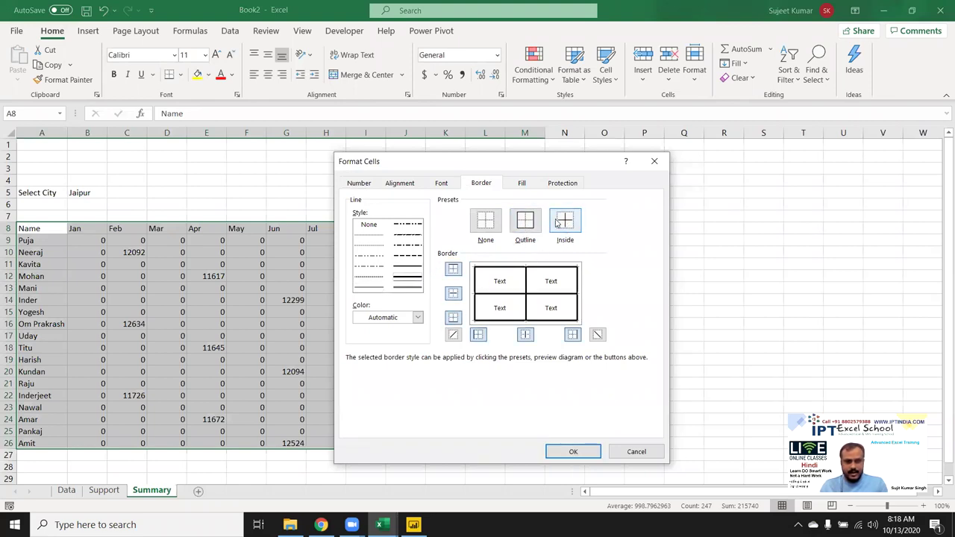
{"action": "left_click", "coordinate": [366, 281]}
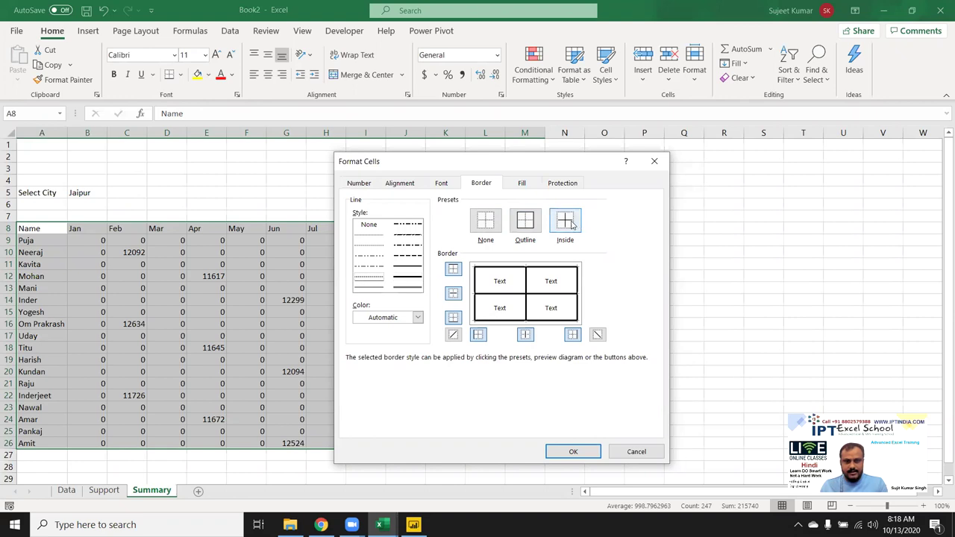
{"action": "left_click", "coordinate": [565, 220]}
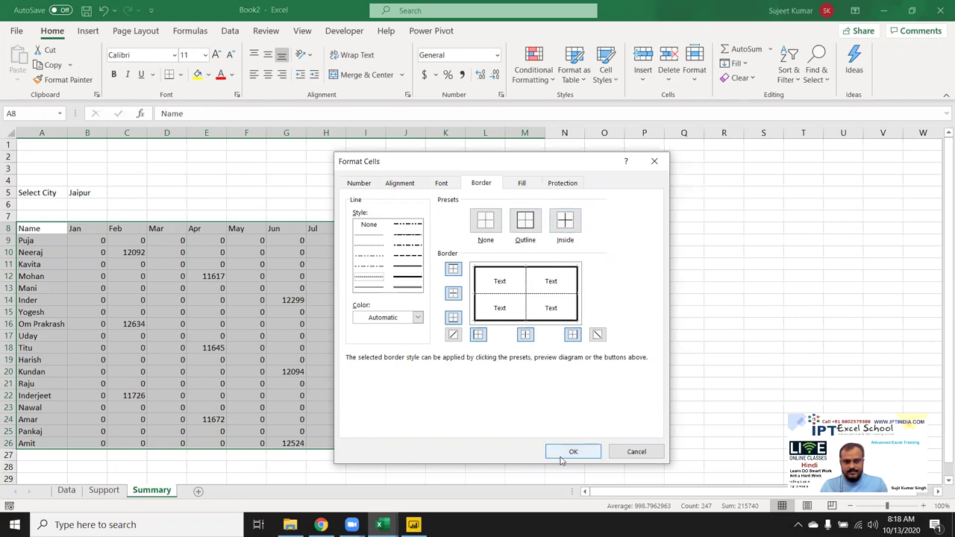
{"action": "left_click", "coordinate": [563, 452]}
{"action": "left_click", "coordinate": [267, 377]}
{"action": "left_click_drag", "start_coordinate": [33, 230], "coordinate": [515, 231]}
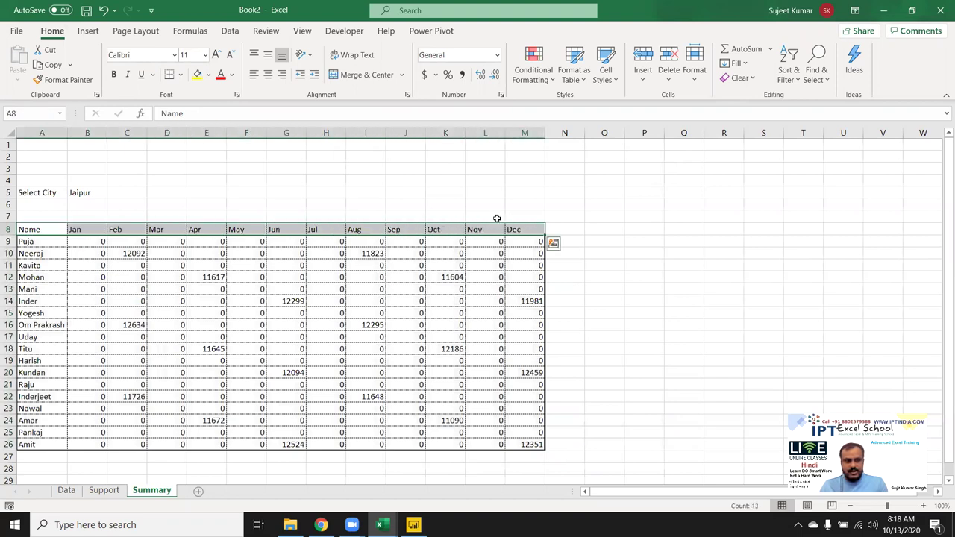
Step: Shade the table's header row 8 gray
{"action": "left_click", "coordinate": [208, 77]}
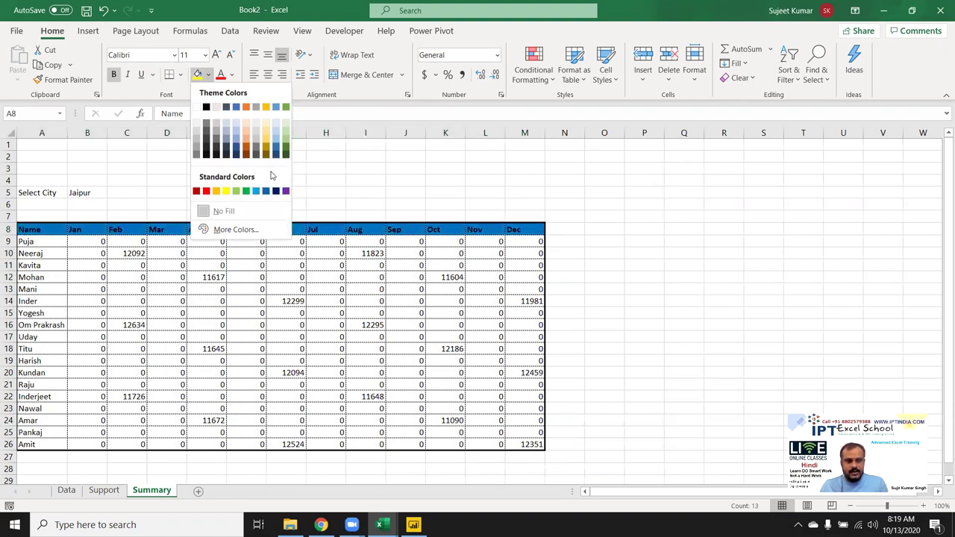
{"action": "left_click", "coordinate": [218, 146]}
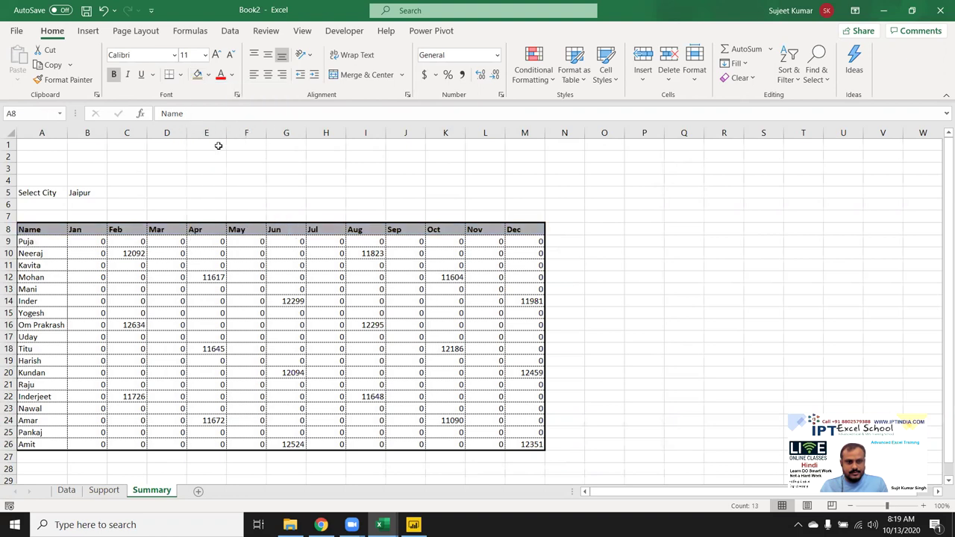
{"action": "left_click", "coordinate": [160, 241]}
Step: Put an outside border around the Select City cells A5:B5
{"action": "left_click", "coordinate": [37, 194]}
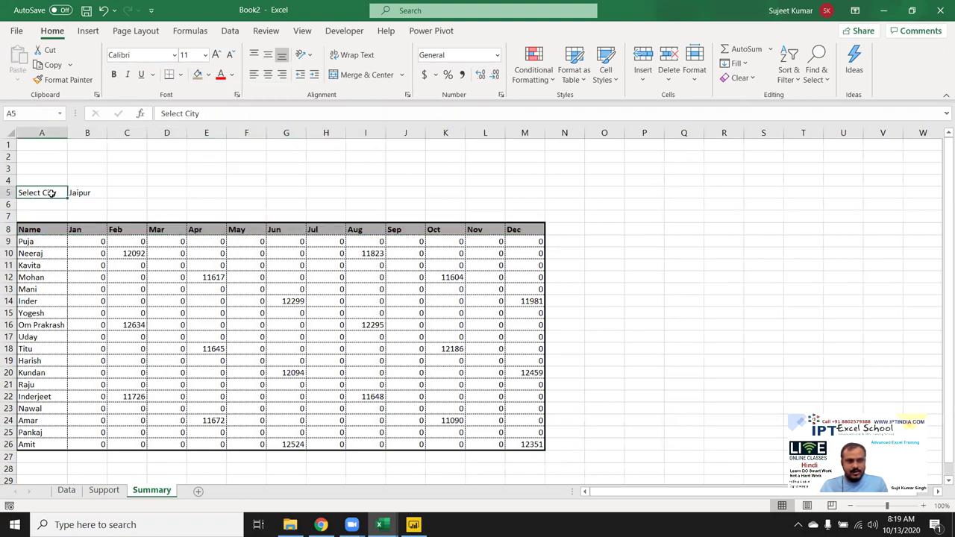
{"action": "left_click_drag", "start_coordinate": [50, 192], "coordinate": [82, 193]}
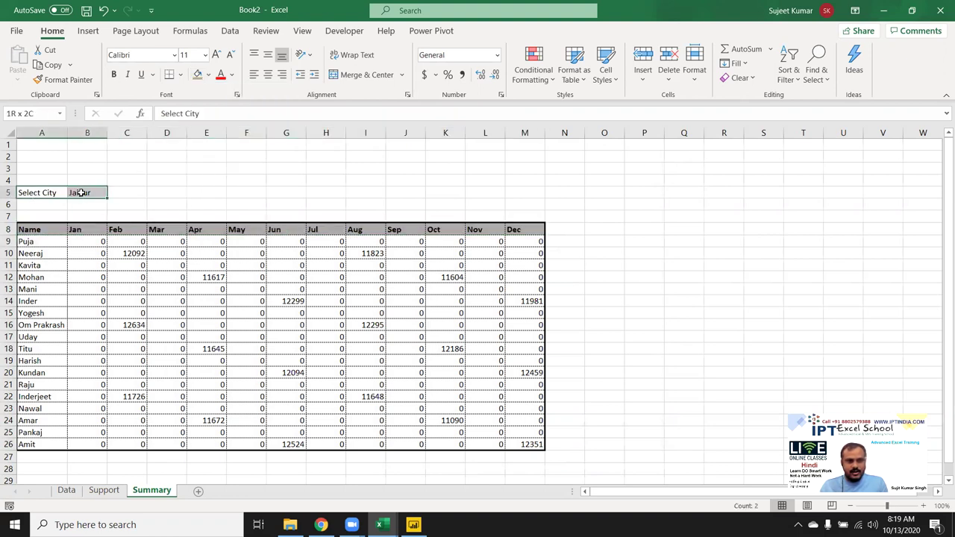
{"action": "left_click", "coordinate": [179, 80]}
{"action": "left_click", "coordinate": [193, 215]}
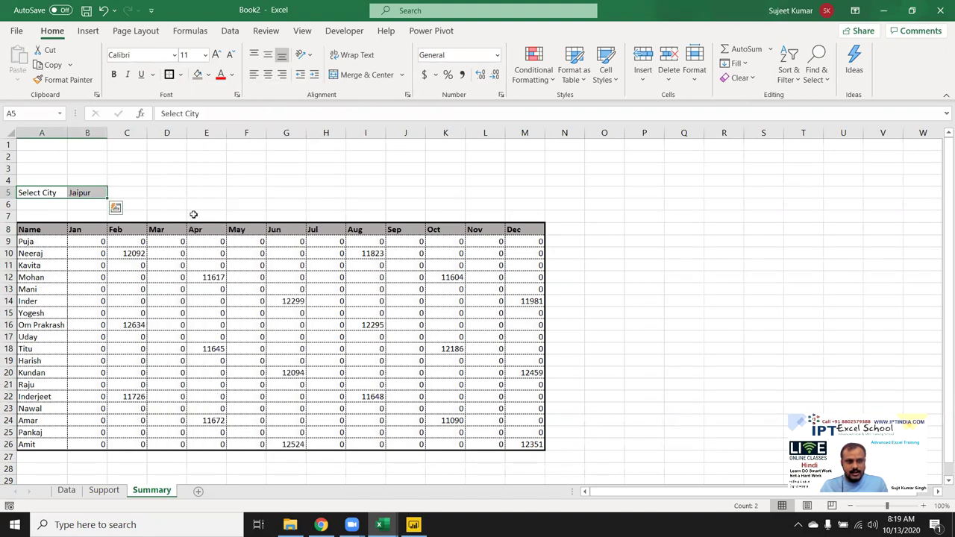
Step: Style the Jaipur cell B5 as bold white text on a blue fill
{"action": "left_click", "coordinate": [90, 193]}
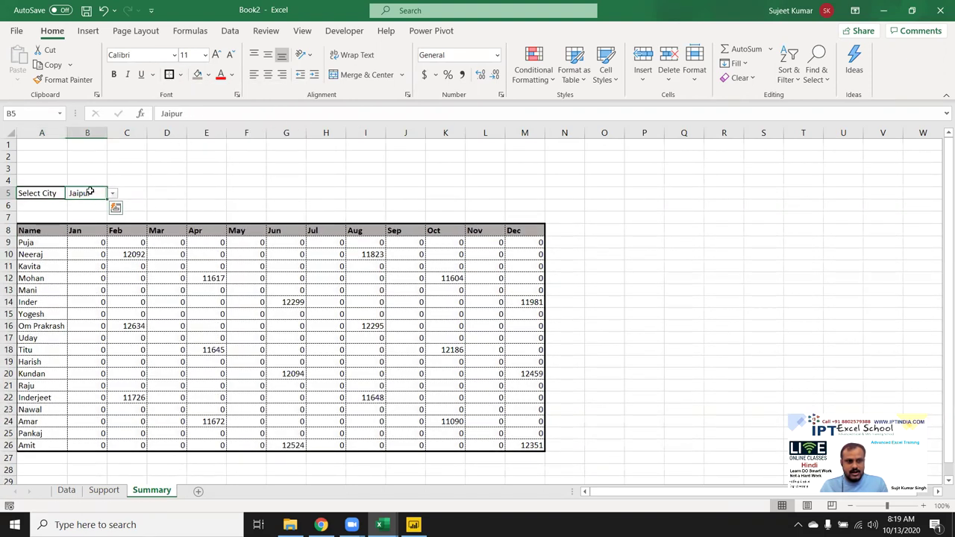
{"action": "left_click", "coordinate": [210, 75]}
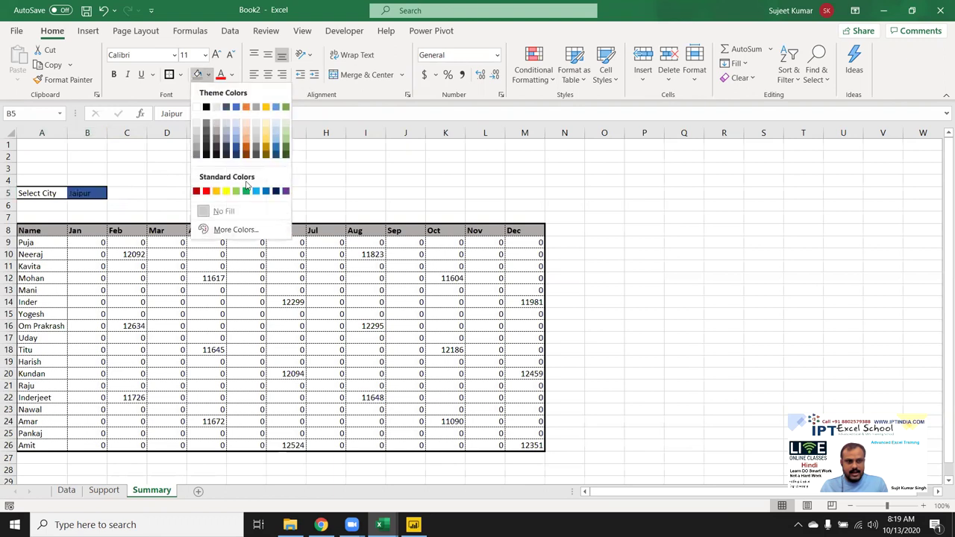
{"action": "left_click", "coordinate": [268, 191]}
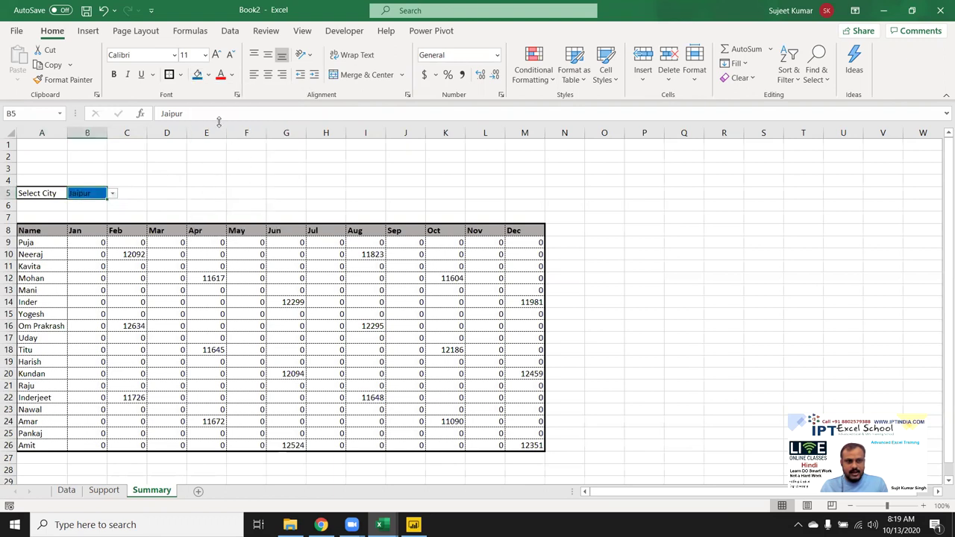
{"action": "left_click", "coordinate": [232, 74]}
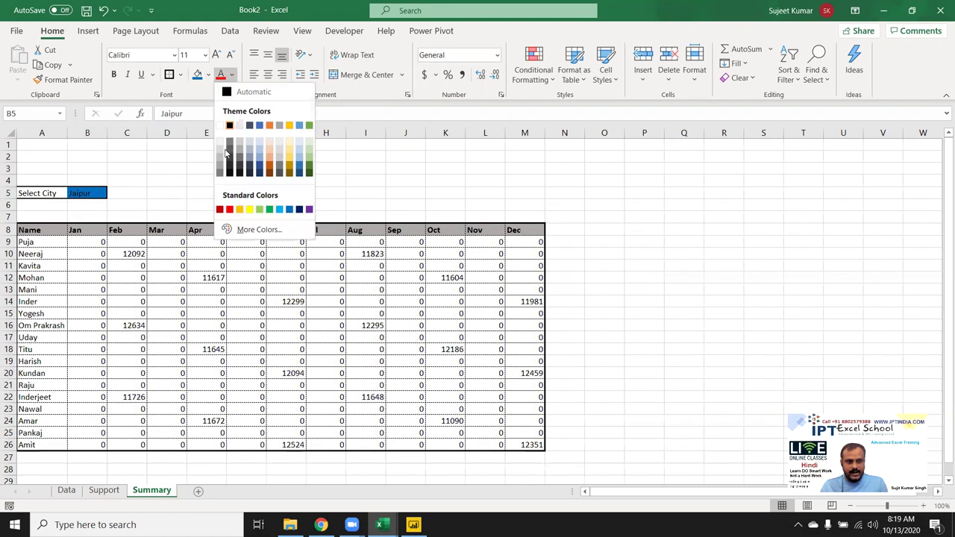
{"action": "left_click", "coordinate": [219, 125]}
{"action": "key", "text": "ctrl+b"}
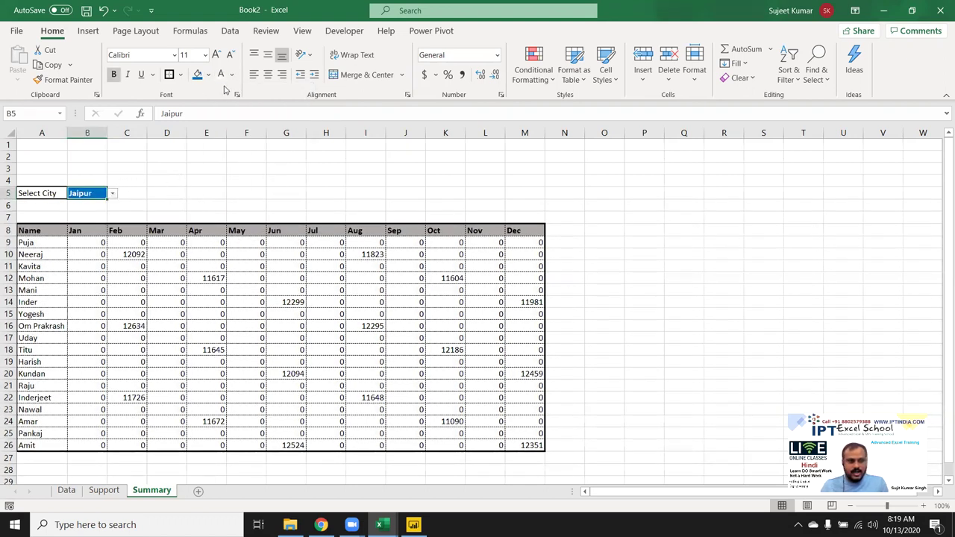
{"action": "mouse_move", "coordinate": [93, 142]}
{"action": "left_mouse_down"}
{"action": "mouse_move", "coordinate": [93, 166]}
{"action": "mouse_move", "coordinate": [480, 155]}
{"action": "mouse_move", "coordinate": [482, 165]}
{"action": "left_mouse_up"}
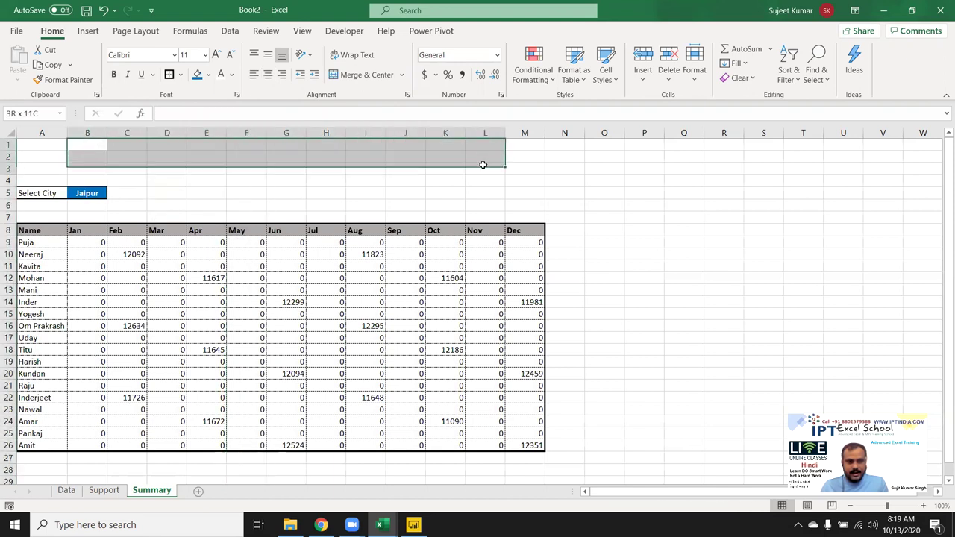
Step: Merge B1:L3 into a centred title cell reading 'Monthly Sales Summary'
{"action": "left_click", "coordinate": [360, 74]}
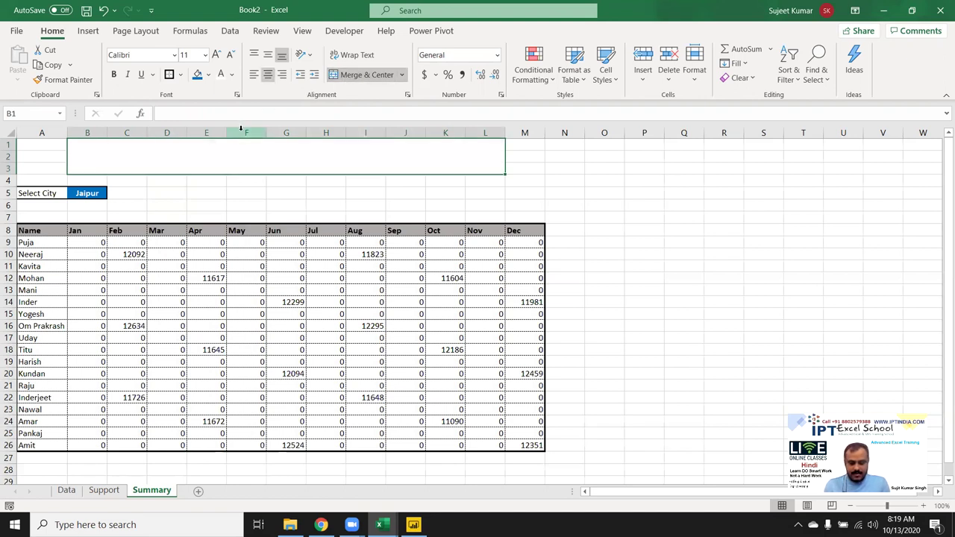
{"action": "type", "text": "Month"}
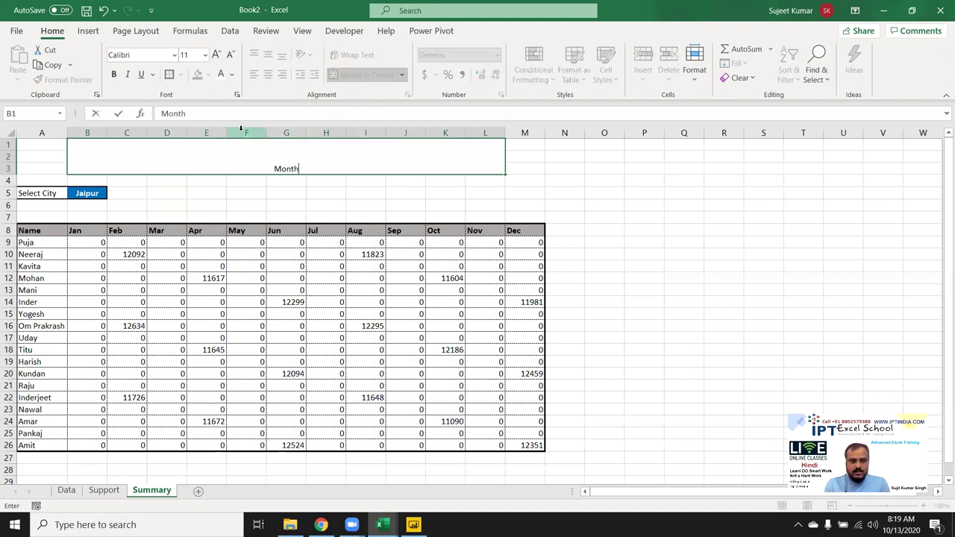
{"action": "type", "text": "ly Sales"}
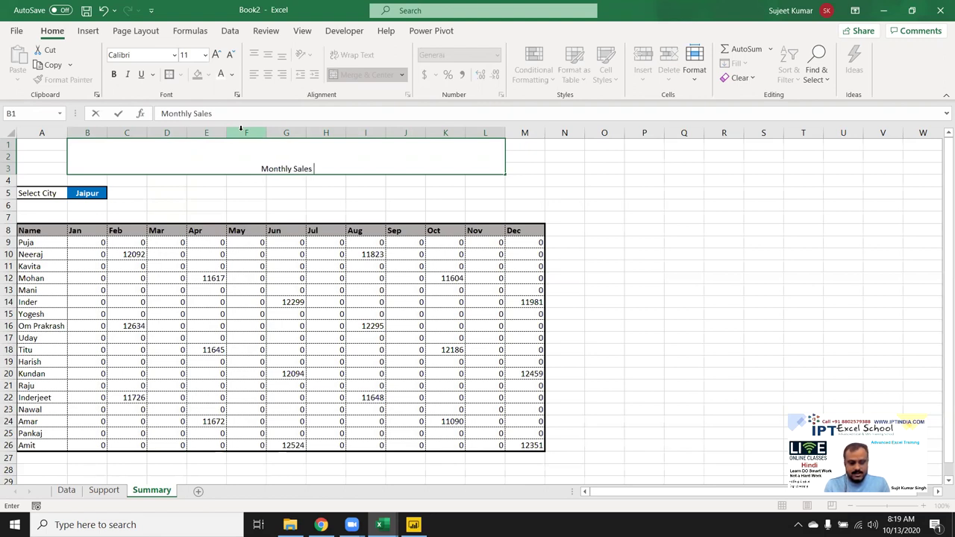
{"action": "type", "text": " Summar"}
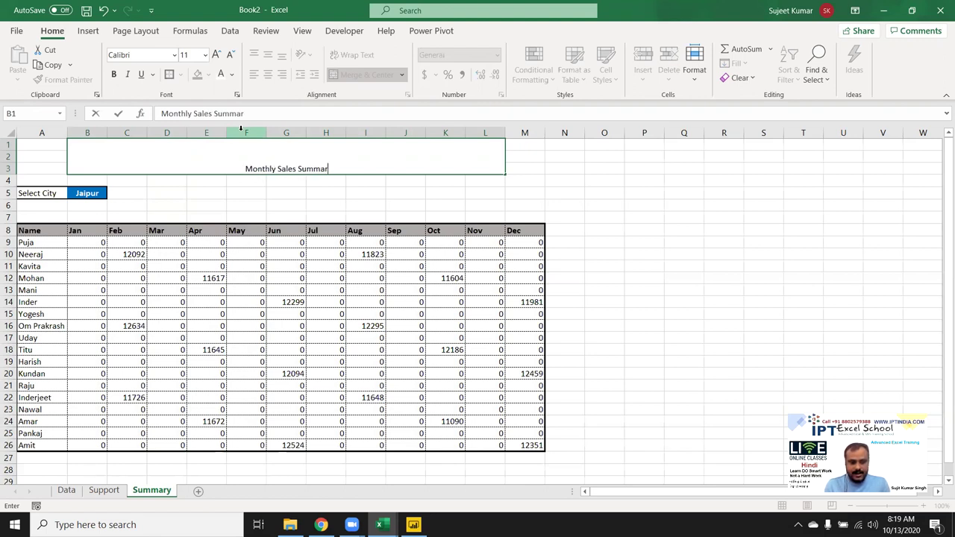
{"action": "type", "text": "y"}
{"action": "key", "text": "ctrl+Return"}
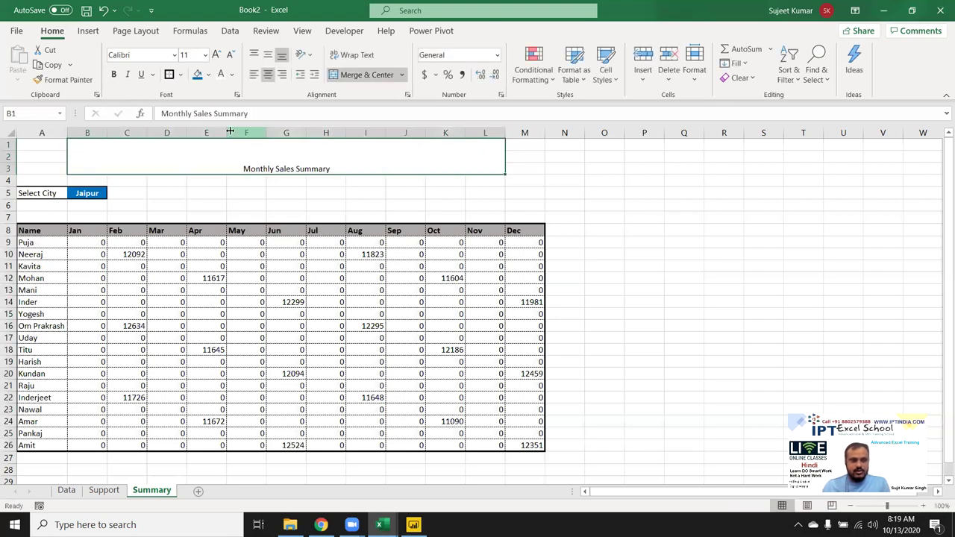
Step: Enlarge the title text to 36 point
{"action": "left_click", "coordinate": [214, 54]}
{"action": "left_click", "coordinate": [215, 55]}
{"action": "left_click", "coordinate": [215, 54]}
{"action": "left_click", "coordinate": [215, 54]}
{"action": "left_click", "coordinate": [214, 54]}
{"action": "left_click", "coordinate": [215, 55]}
{"action": "left_click", "coordinate": [215, 55]}
{"action": "left_click", "coordinate": [215, 54]}
{"action": "left_click", "coordinate": [215, 54]}
{"action": "left_click", "coordinate": [215, 54]}
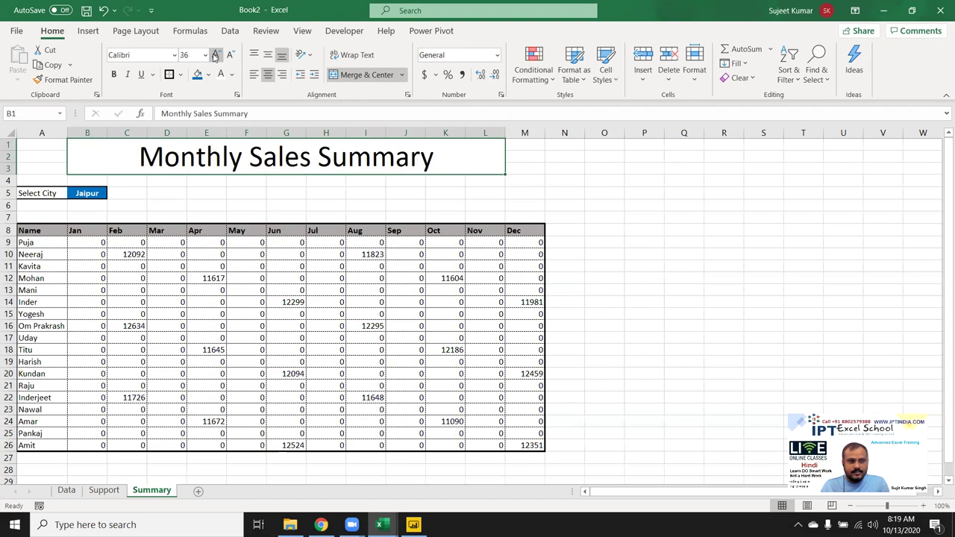
Step: Underline the title, then enter 'Date:' in I5 and =TODAY() in J5
{"action": "left_click", "coordinate": [141, 74]}
{"action": "left_click_drag", "start_coordinate": [259, 205], "coordinate": [258, 216]}
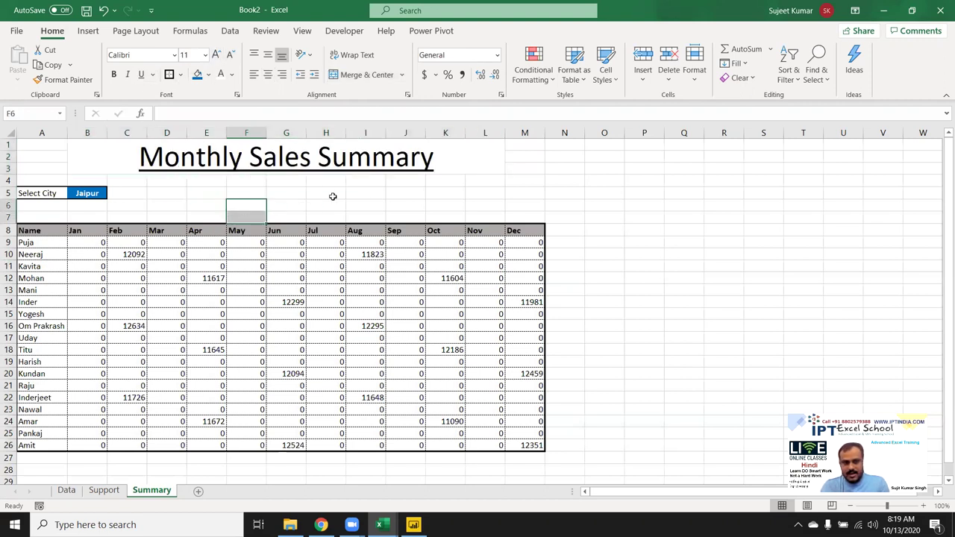
{"action": "left_click", "coordinate": [367, 196]}
{"action": "type", "text": "Date:"}
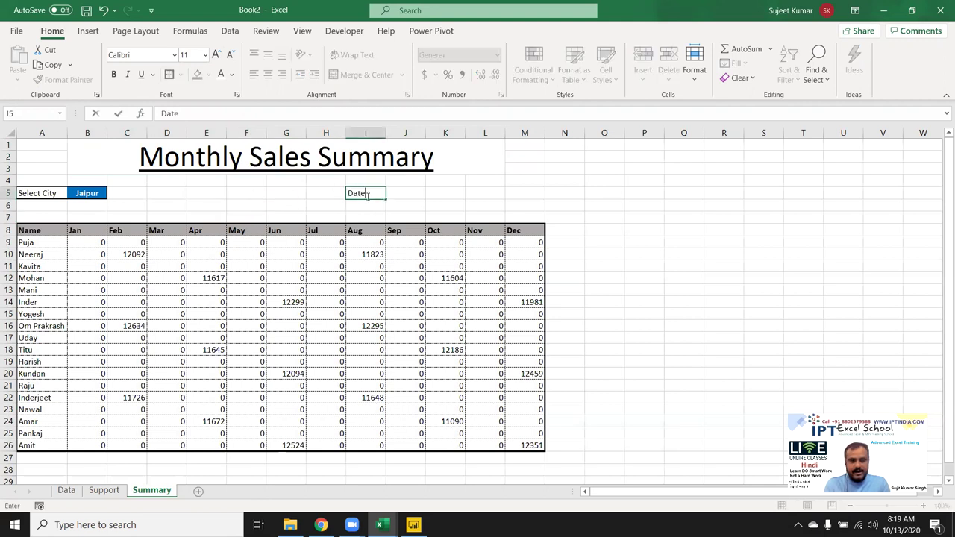
{"action": "key", "text": "Tab"}
{"action": "type", "text": "="}
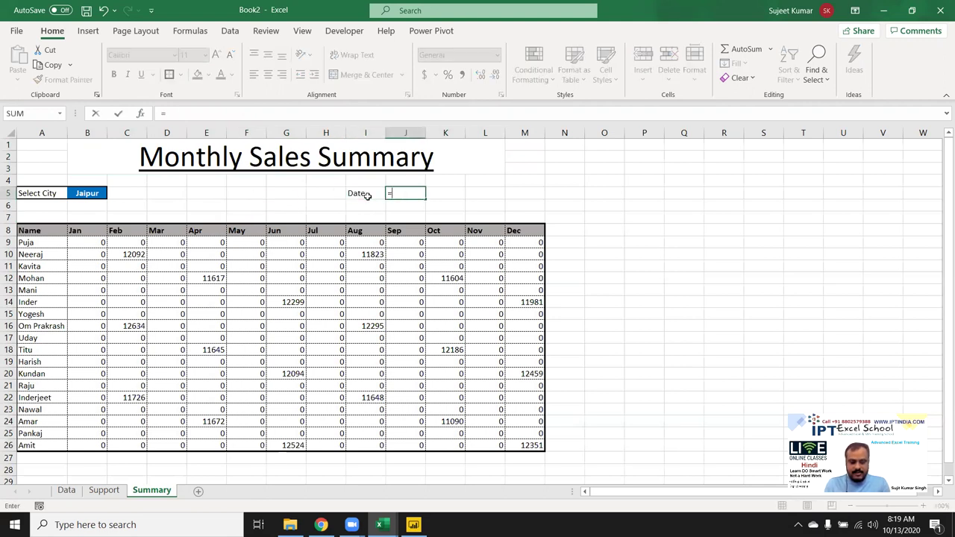
{"action": "type", "text": "toda"}
{"action": "key", "text": "Tab"}
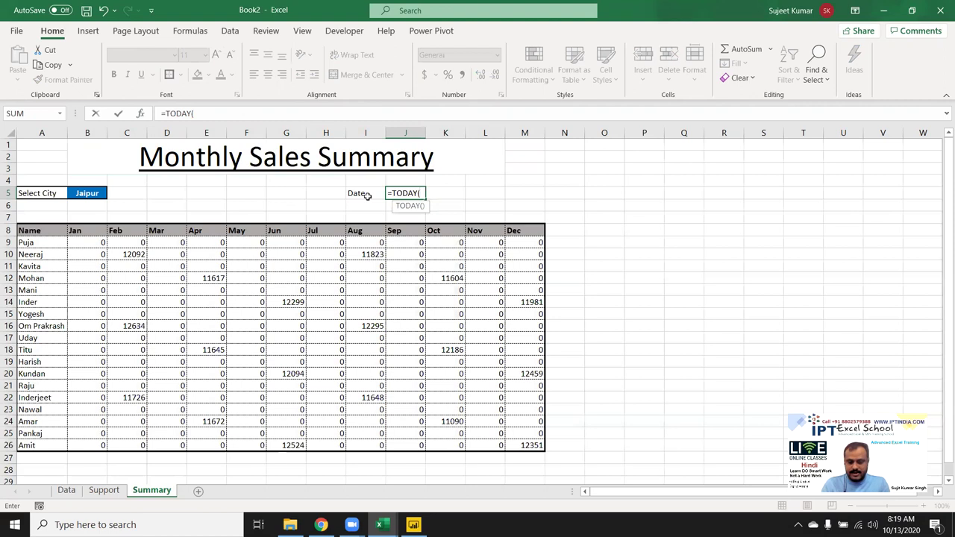
{"action": "key", "text": "Return"}
Step: Make I5:J5 bold and give them a bottom border
{"action": "left_click_drag", "start_coordinate": [367, 193], "coordinate": [398, 194]}
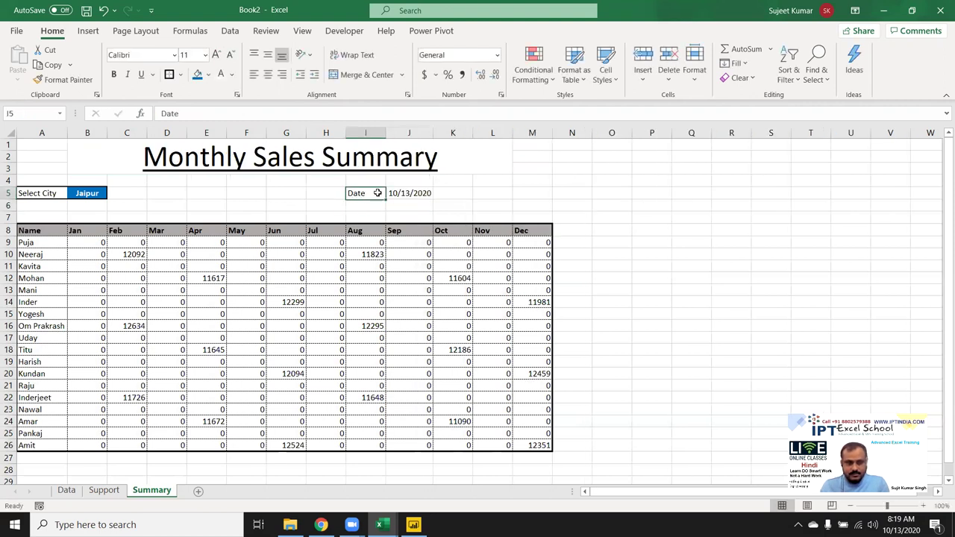
{"action": "key", "text": "ctrl+b"}
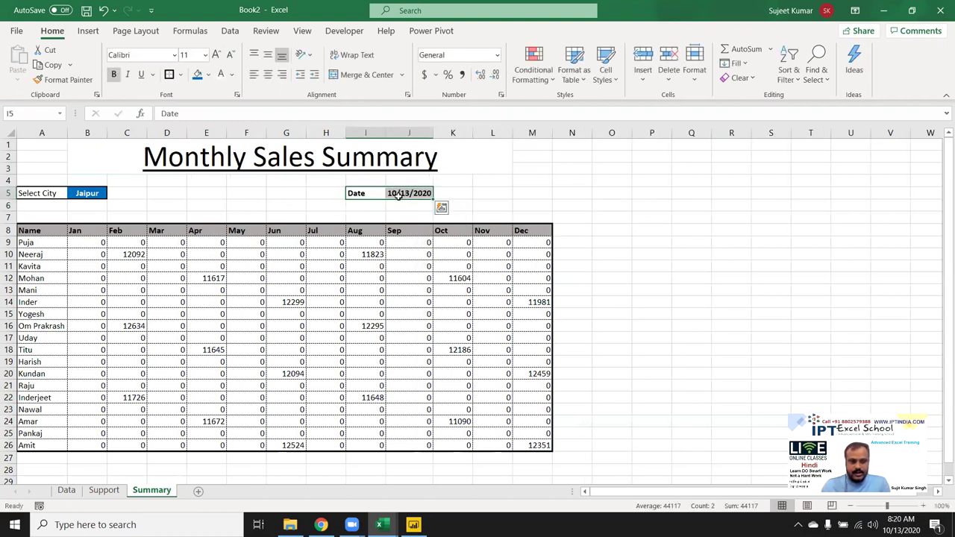
{"action": "left_click", "coordinate": [181, 75]}
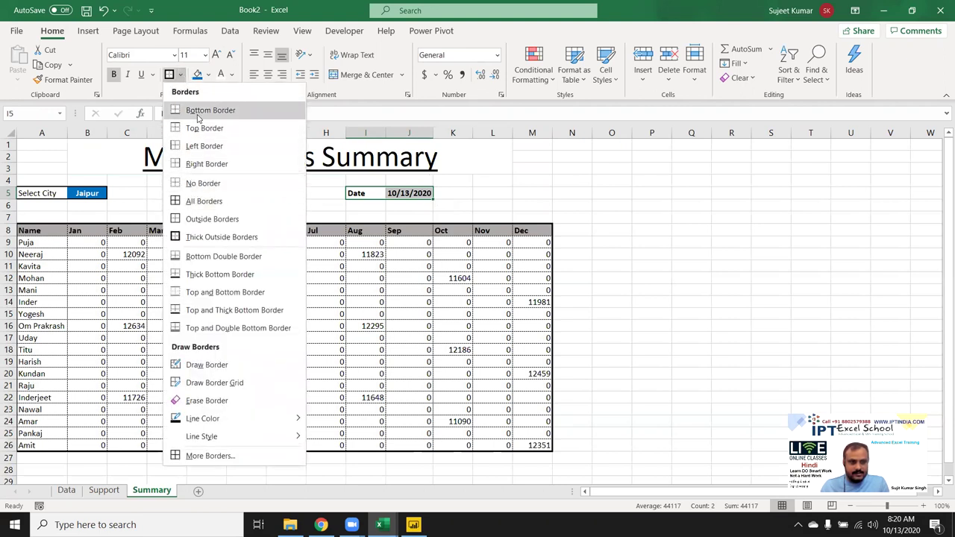
{"action": "left_click", "coordinate": [209, 110]}
{"action": "left_click", "coordinate": [596, 221]}
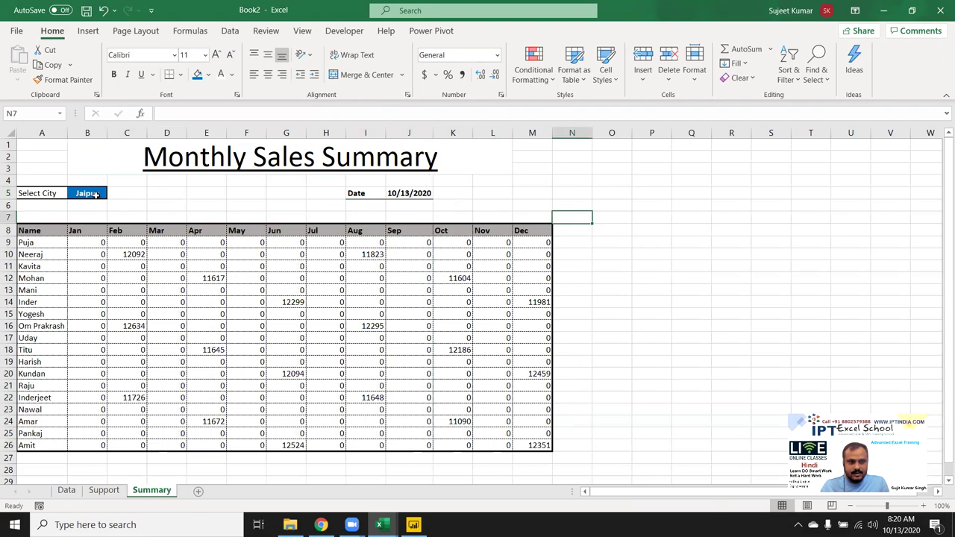
{"action": "left_click", "coordinate": [95, 194]}
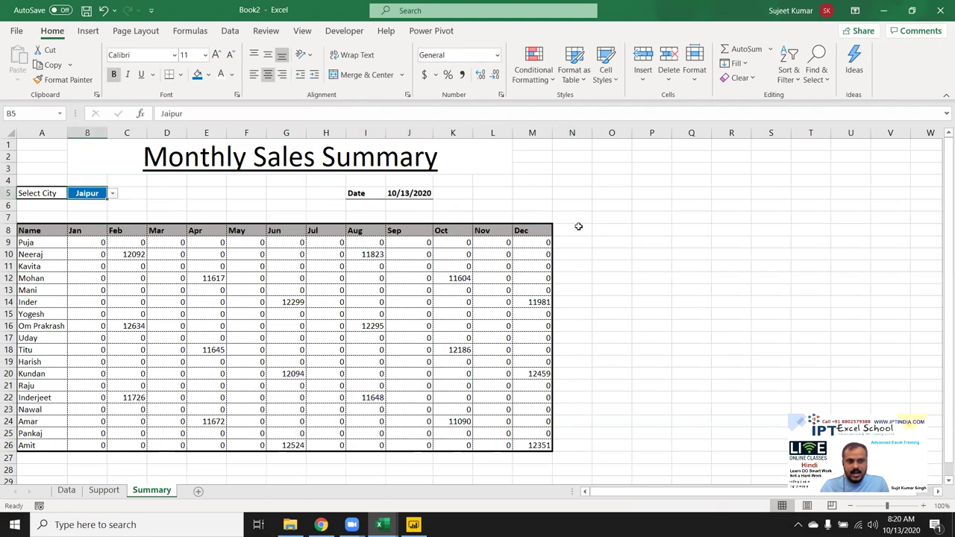
Step: Turn off gridline view on the Summary sheet from Page Layout
{"action": "left_click", "coordinate": [190, 31]}
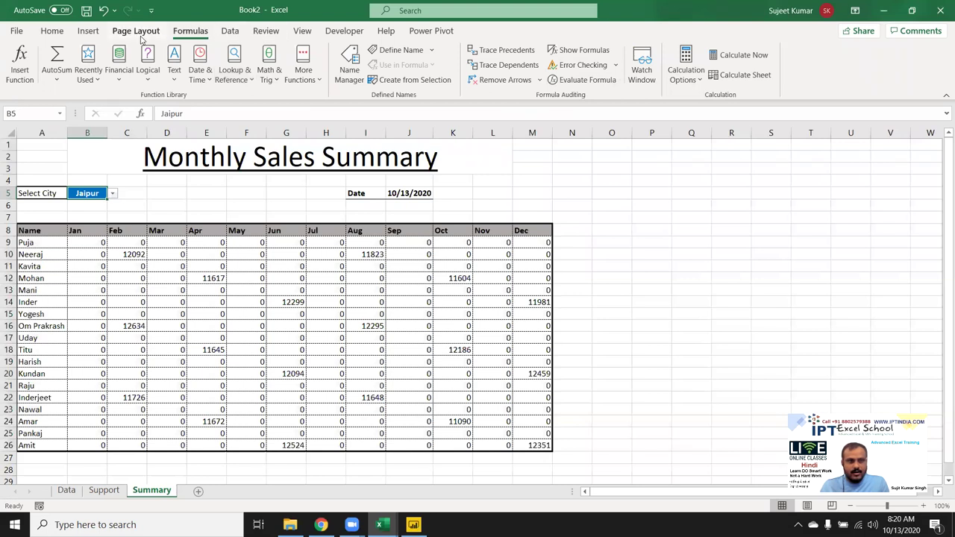
{"action": "scroll", "coordinate": [311, 77], "scroll_direction": "up", "scroll_amount": 1}
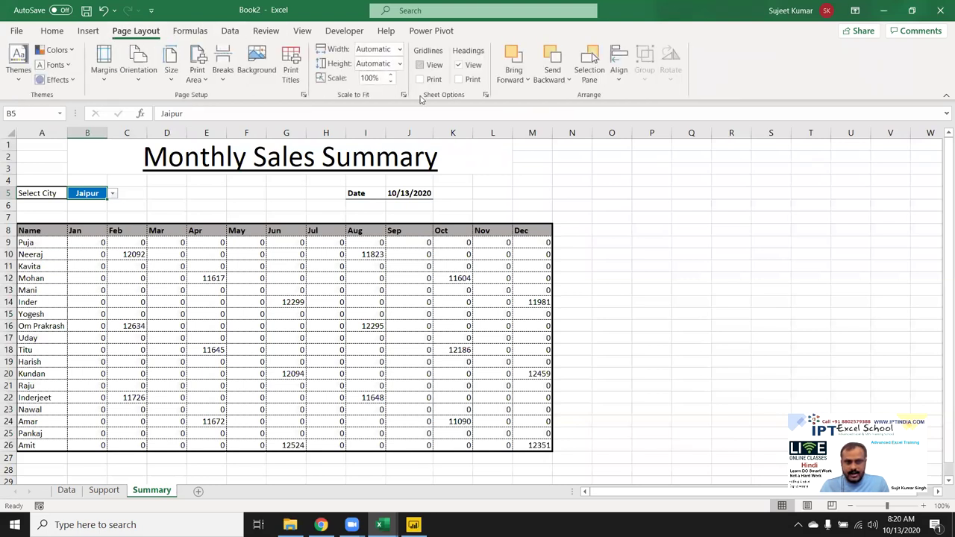
{"action": "left_click", "coordinate": [626, 189]}
{"action": "left_click", "coordinate": [627, 324]}
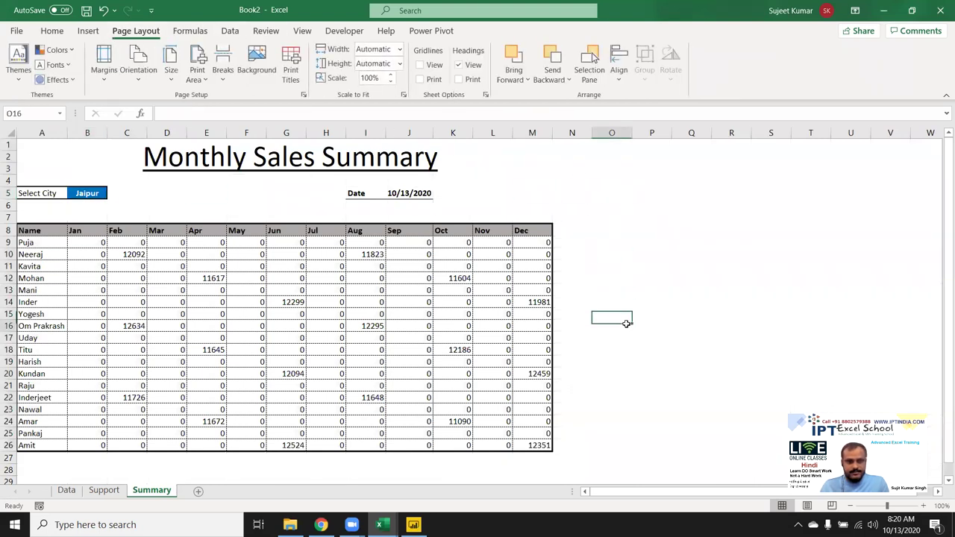
Step: Hide every column from N to the end of the sheet
{"action": "left_click", "coordinate": [572, 132]}
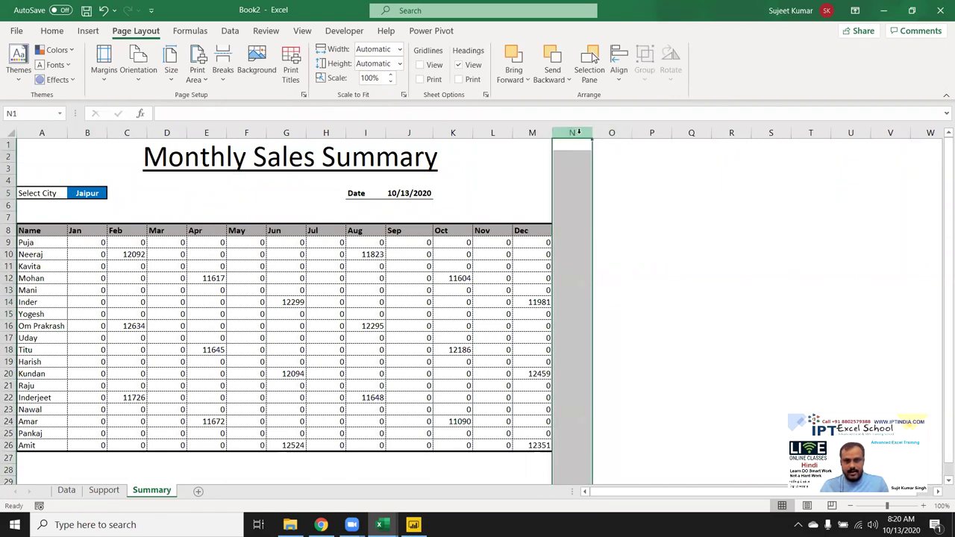
{"action": "key", "text": "ctrl+shift+Right"}
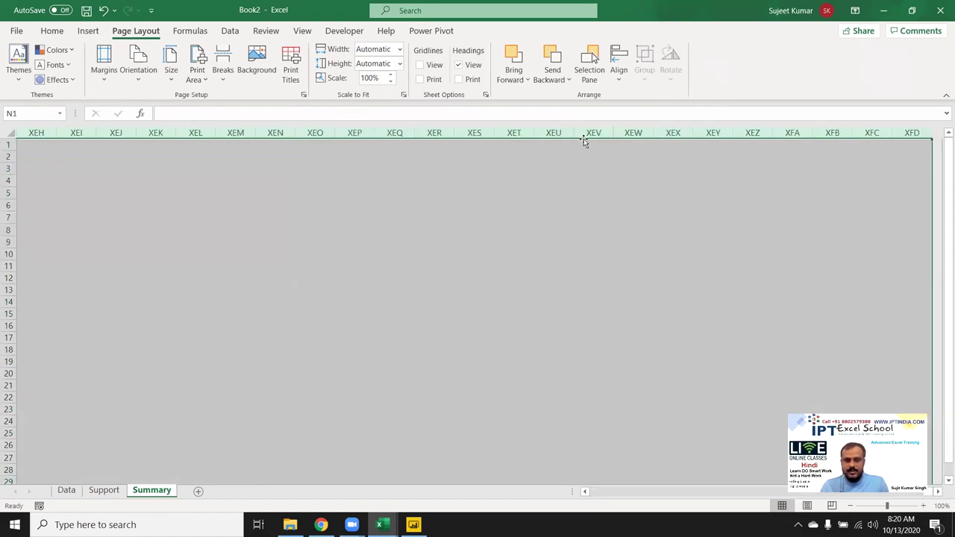
{"action": "right_click", "coordinate": [585, 141]}
{"action": "left_click", "coordinate": [586, 336]}
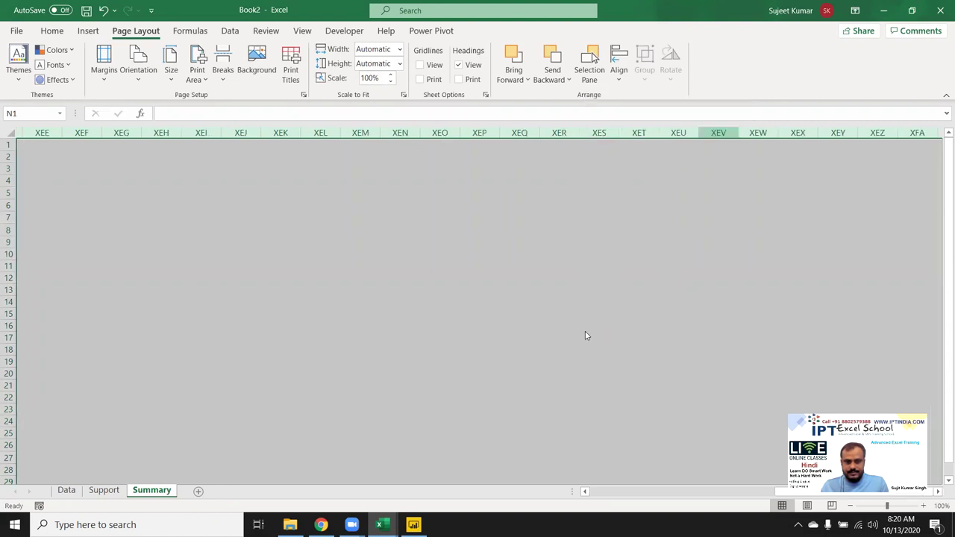
Step: Hide every row from 27 to the end of the sheet
{"action": "scroll", "coordinate": [70, 439], "scroll_direction": "down", "scroll_amount": 3}
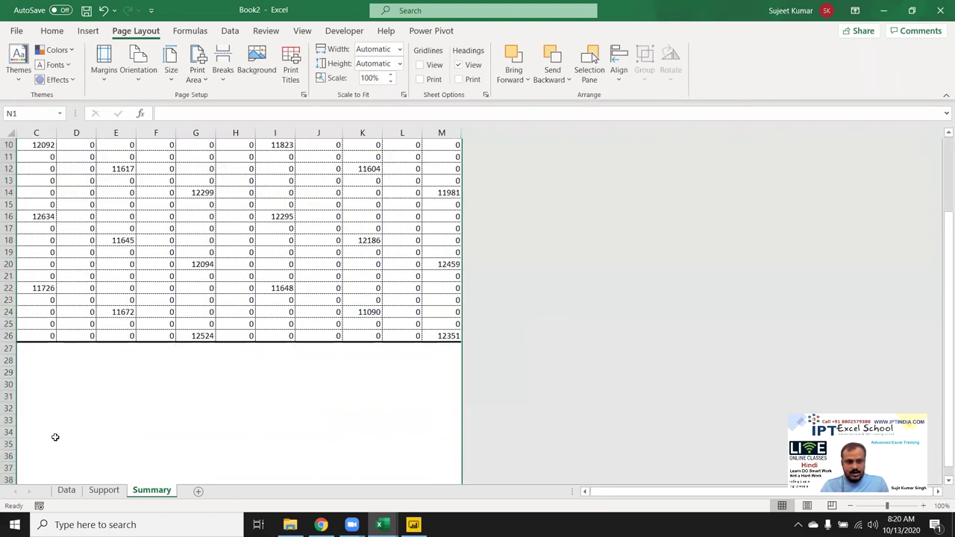
{"action": "left_click", "coordinate": [7, 348]}
{"action": "key", "text": "ctrl+shift+Down"}
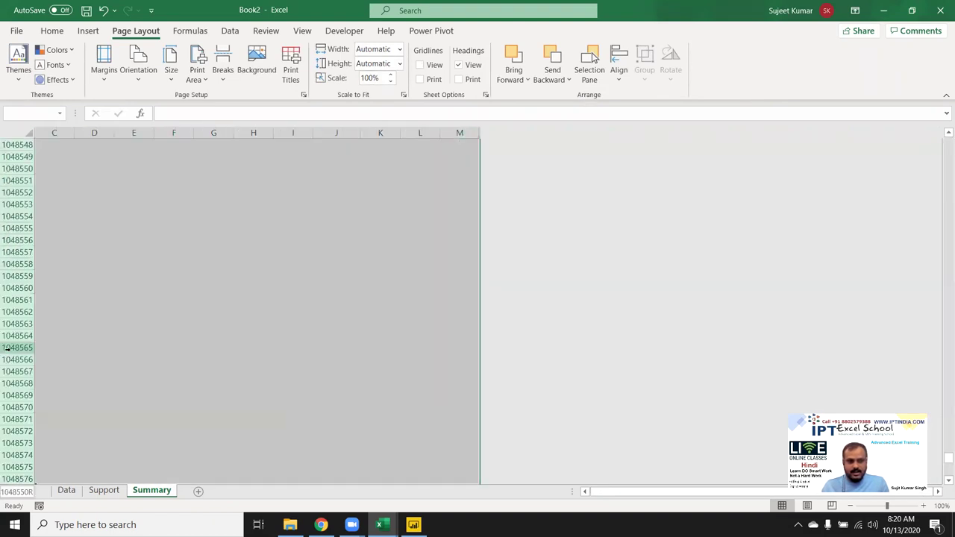
{"action": "right_click", "coordinate": [16, 346]}
{"action": "left_click", "coordinate": [42, 321]}
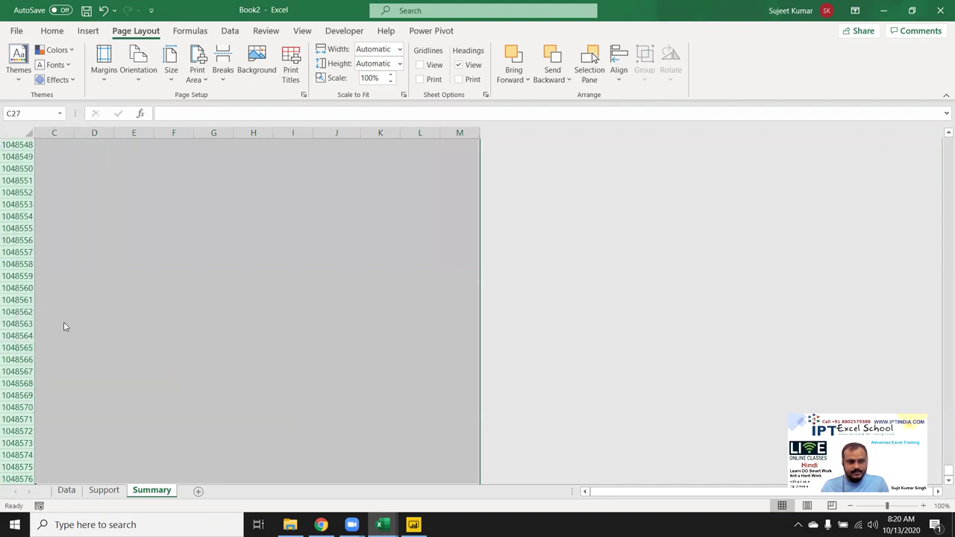
{"action": "scroll", "coordinate": [512, 286], "scroll_direction": "up", "scroll_amount": 3}
{"action": "scroll", "coordinate": [326, 282], "scroll_direction": "up", "scroll_amount": 3}
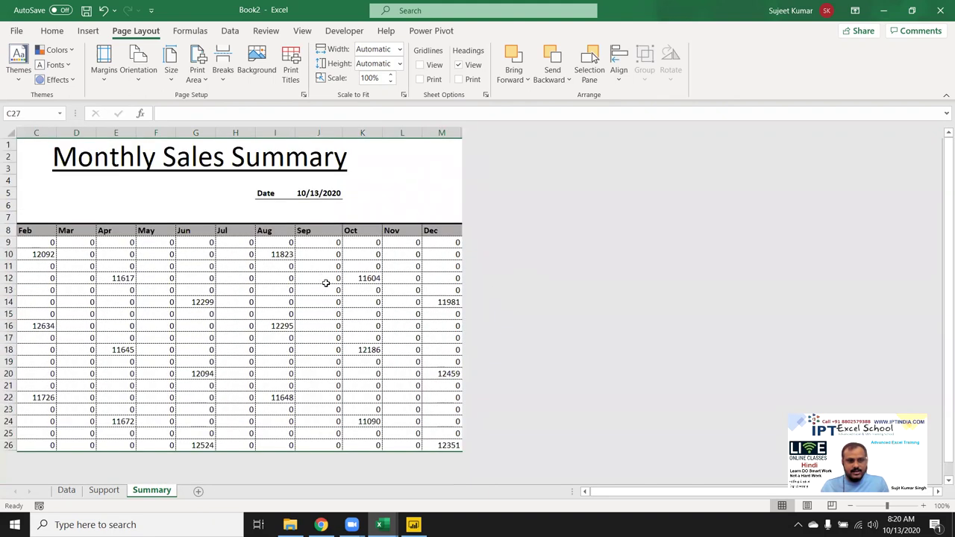
{"action": "left_click", "coordinate": [262, 278]}
{"action": "left_click", "coordinate": [329, 257]}
{"action": "left_click", "coordinate": [125, 263]}
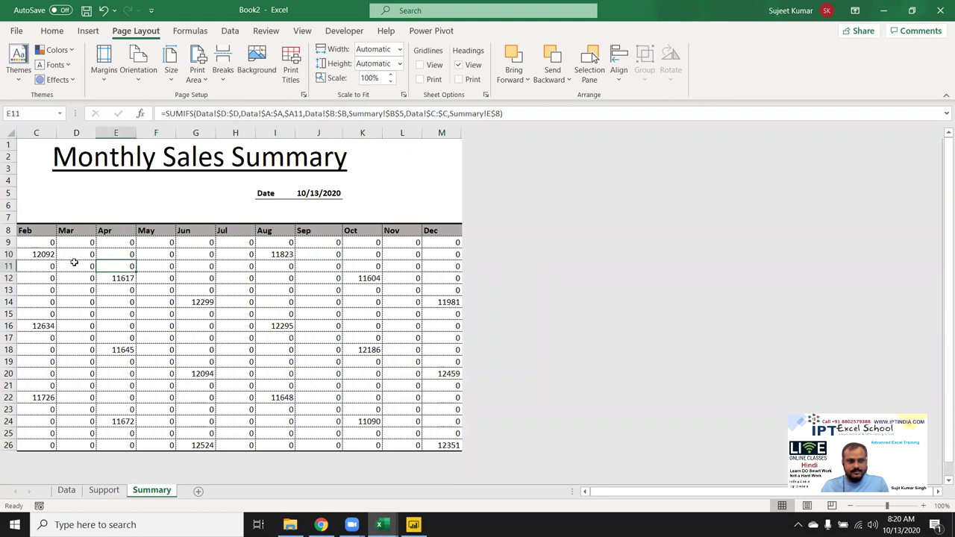
{"action": "left_click_drag", "start_coordinate": [21, 233], "coordinate": [444, 444]}
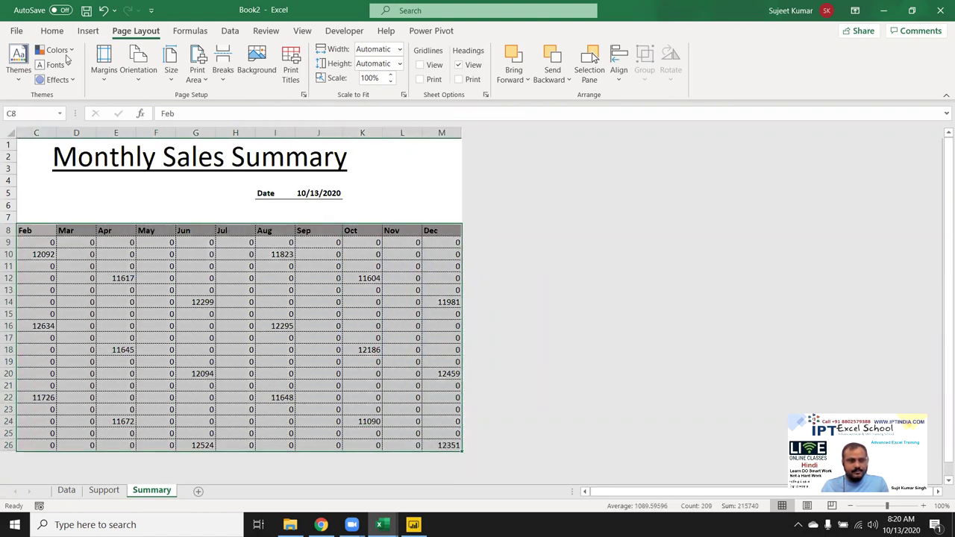
{"action": "right_click", "coordinate": [190, 339]}
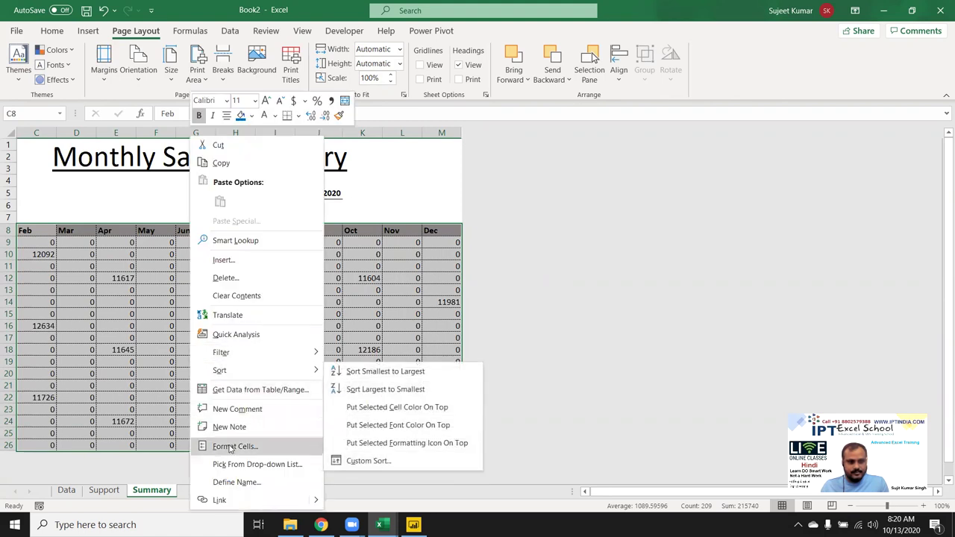
{"action": "left_click", "coordinate": [232, 446]}
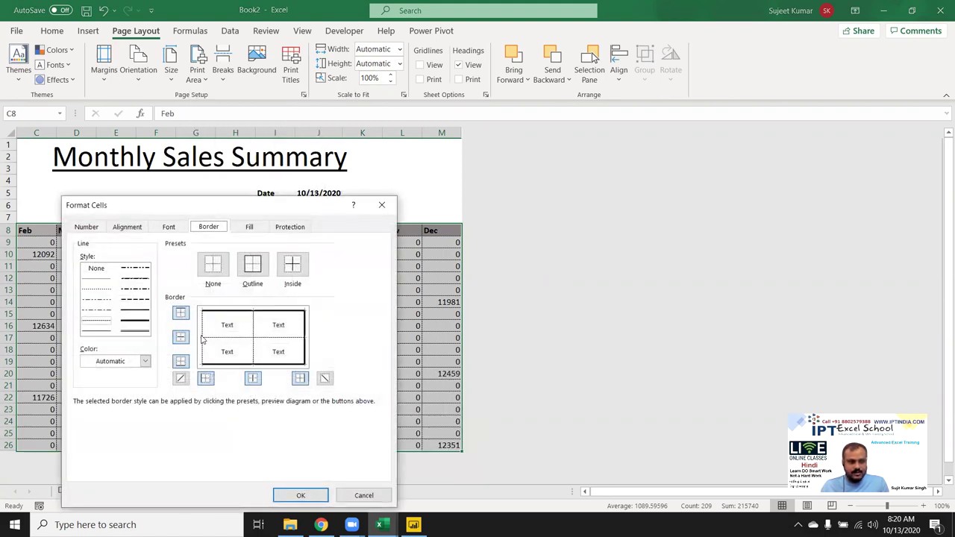
{"action": "left_click", "coordinate": [142, 322]}
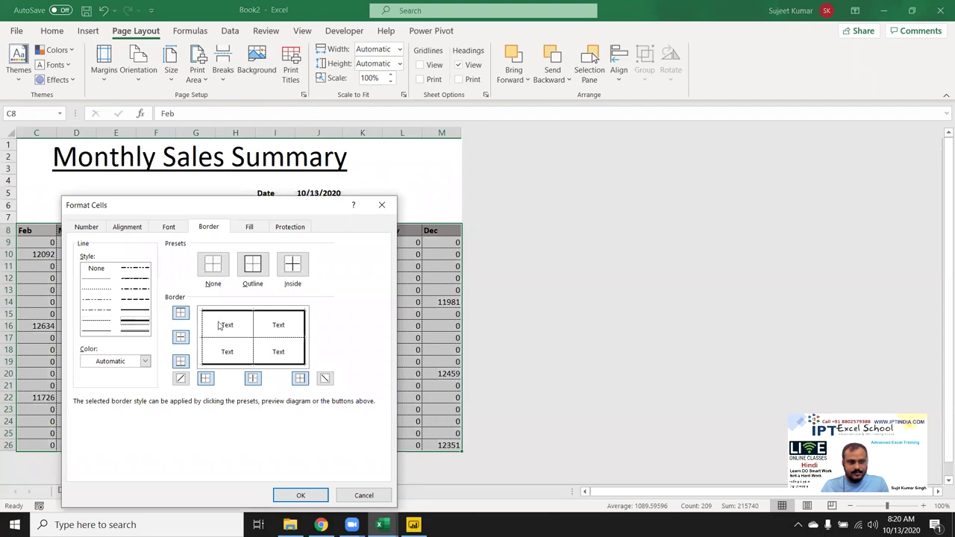
{"action": "left_click", "coordinate": [211, 333]}
{"action": "left_click", "coordinate": [211, 332]}
{"action": "left_click", "coordinate": [300, 495]}
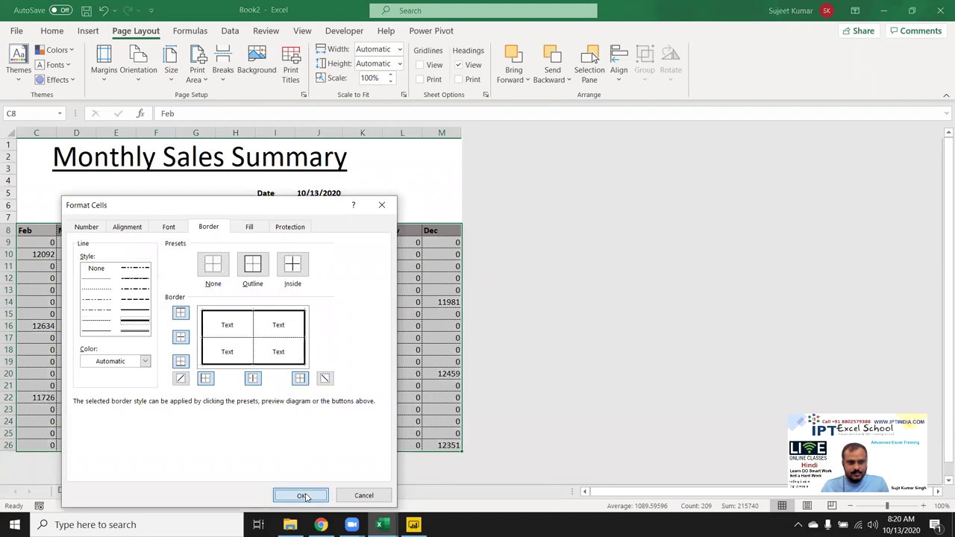
{"action": "left_click", "coordinate": [235, 373]}
{"action": "left_click", "coordinate": [406, 302]}
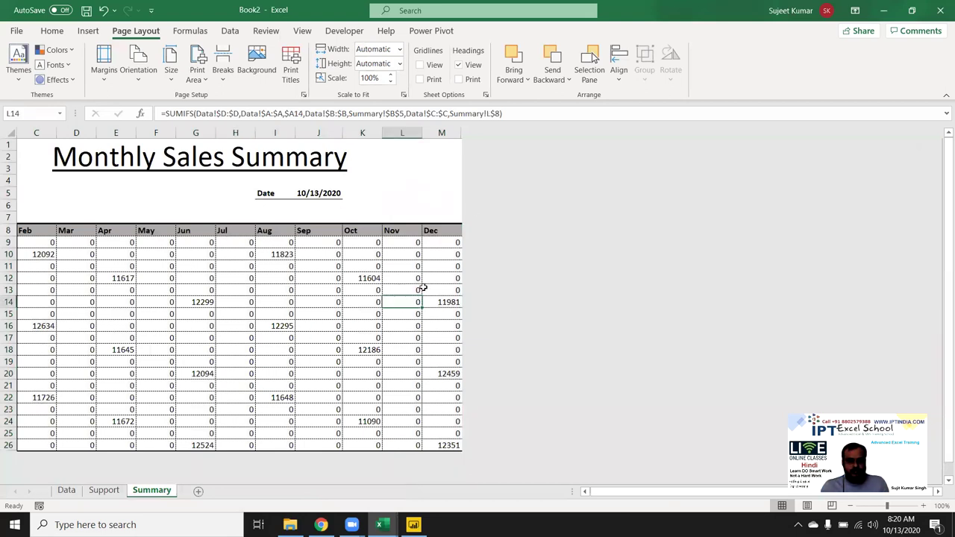